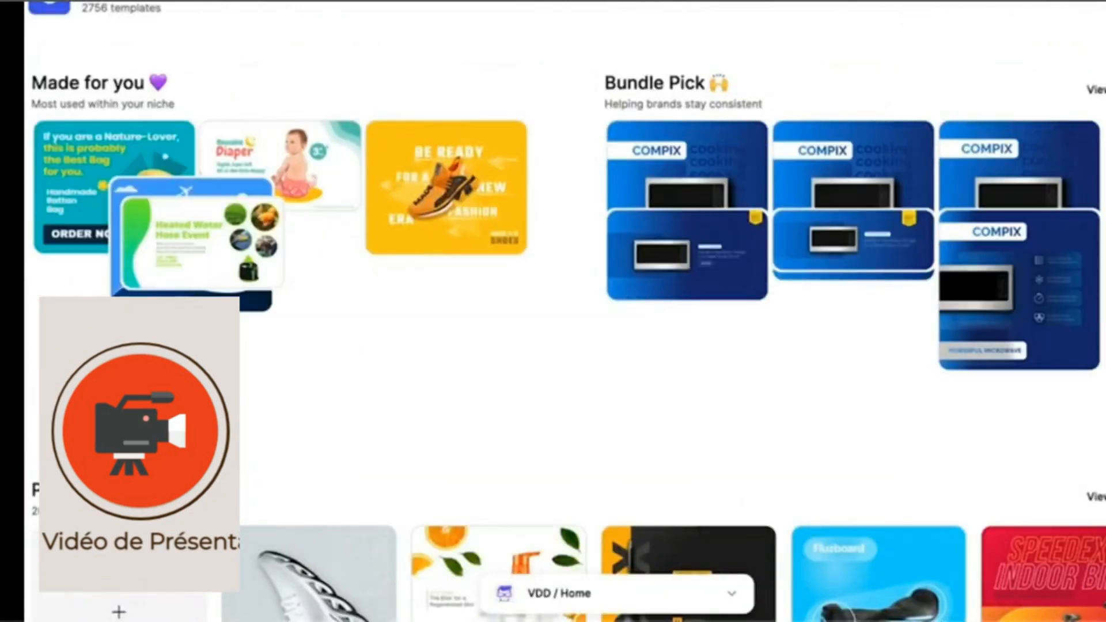
Filter the template library to the Adverts category
scroll(450, 291, "down", 8)
scroll(449, 291, "down", 2)
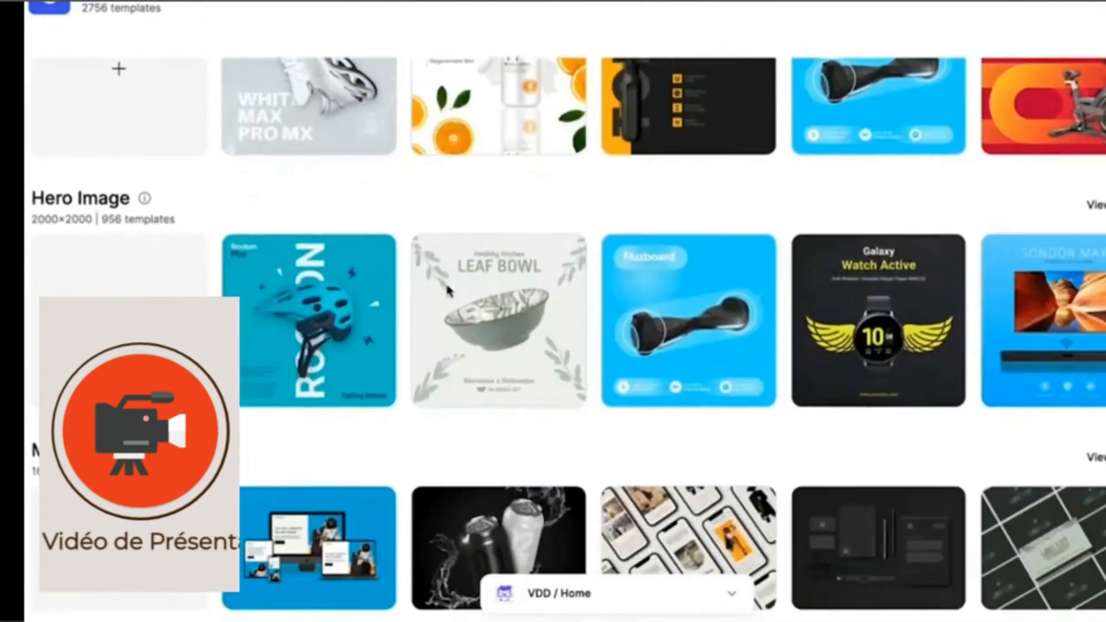
scroll(449, 291, "up", 2)
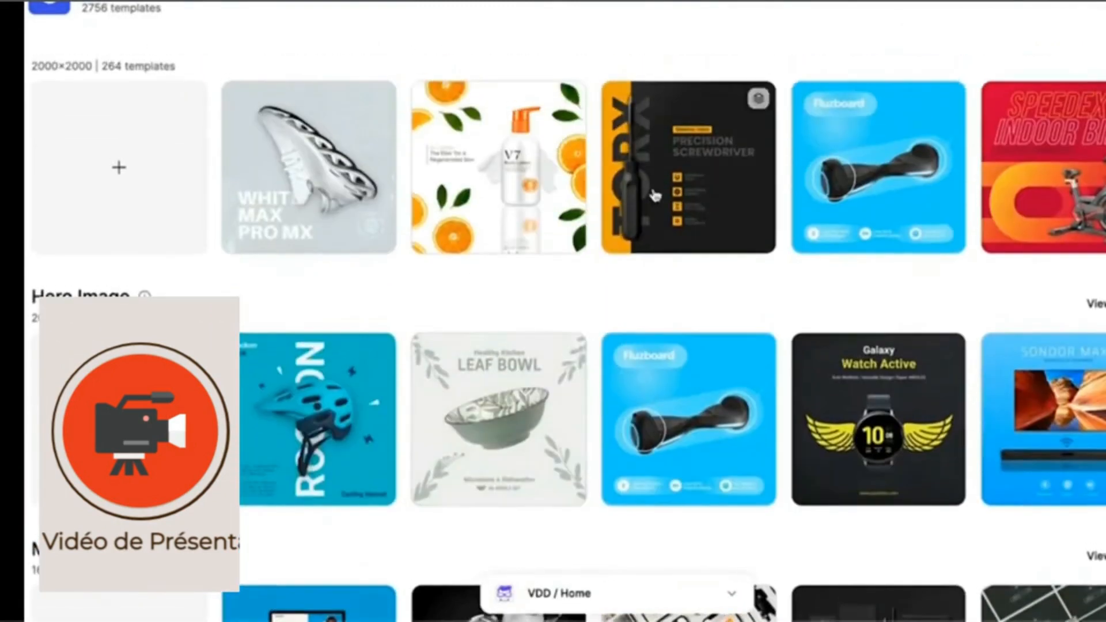
left_click(981, 2)
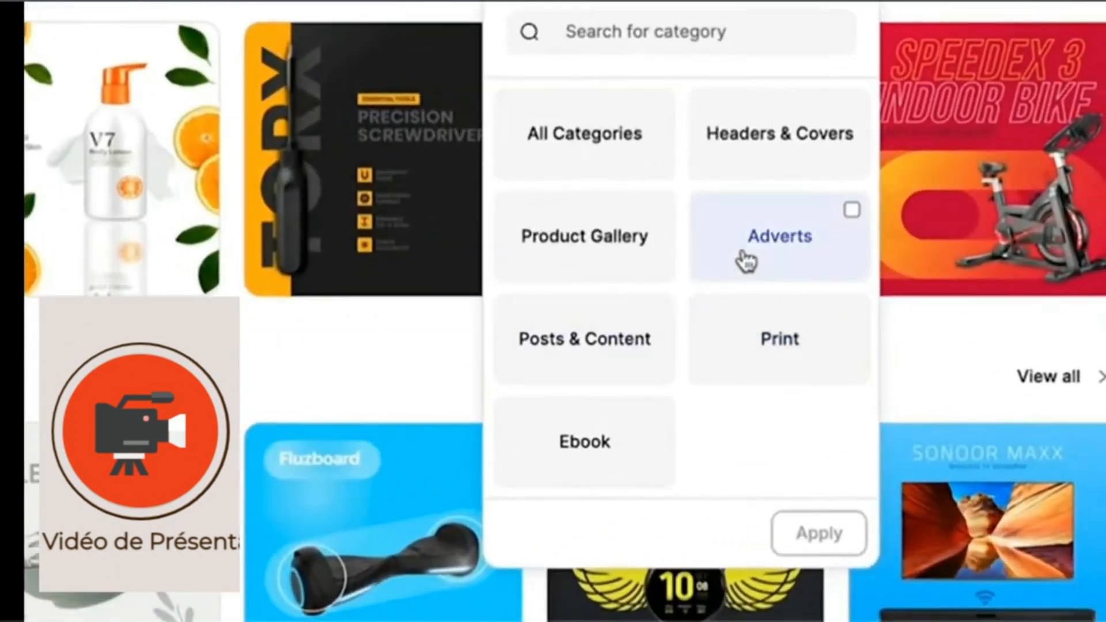
left_click(746, 260)
left_click(827, 543)
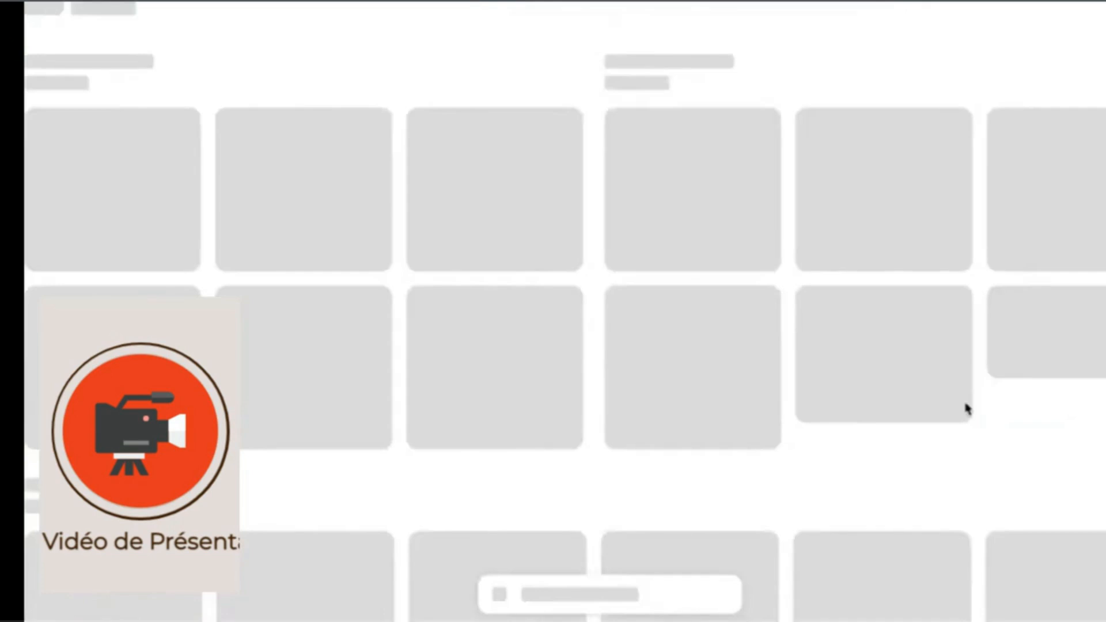
Find the V7 Lotion template among the Pinterest Advert designs and start a design from it
scroll(943, 256, "down", 1)
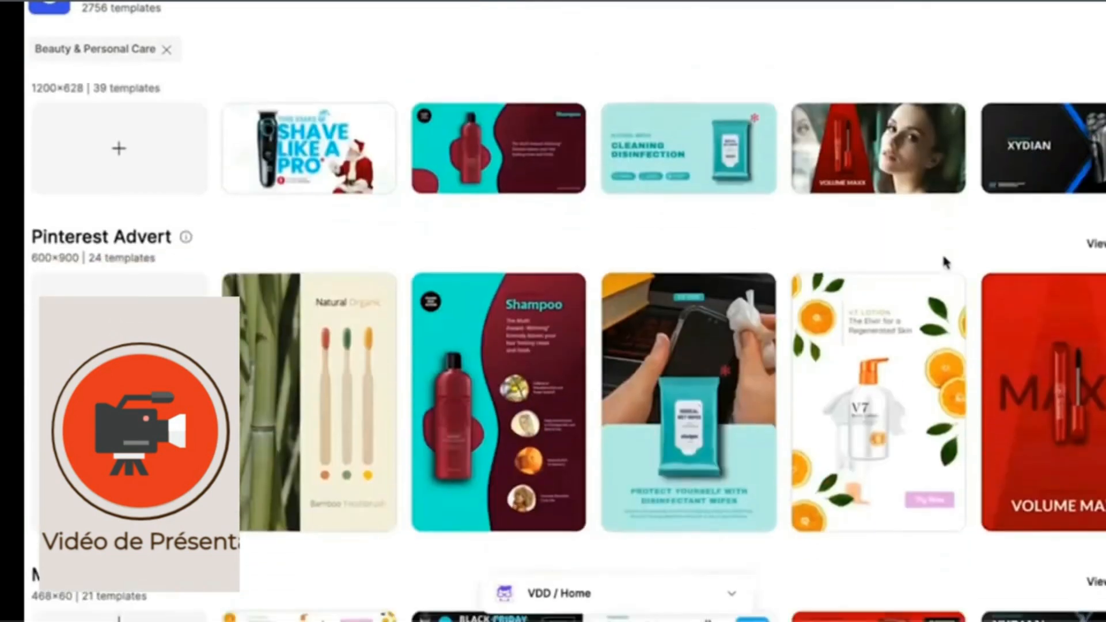
scroll(943, 262, "down", 12)
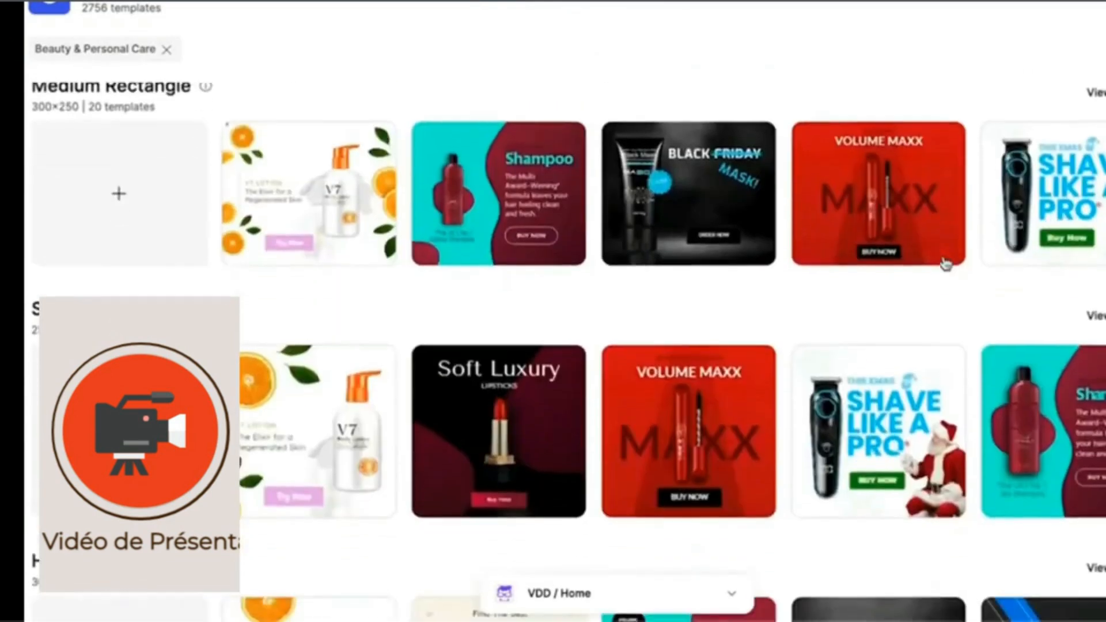
scroll(1069, 193, "up", 5)
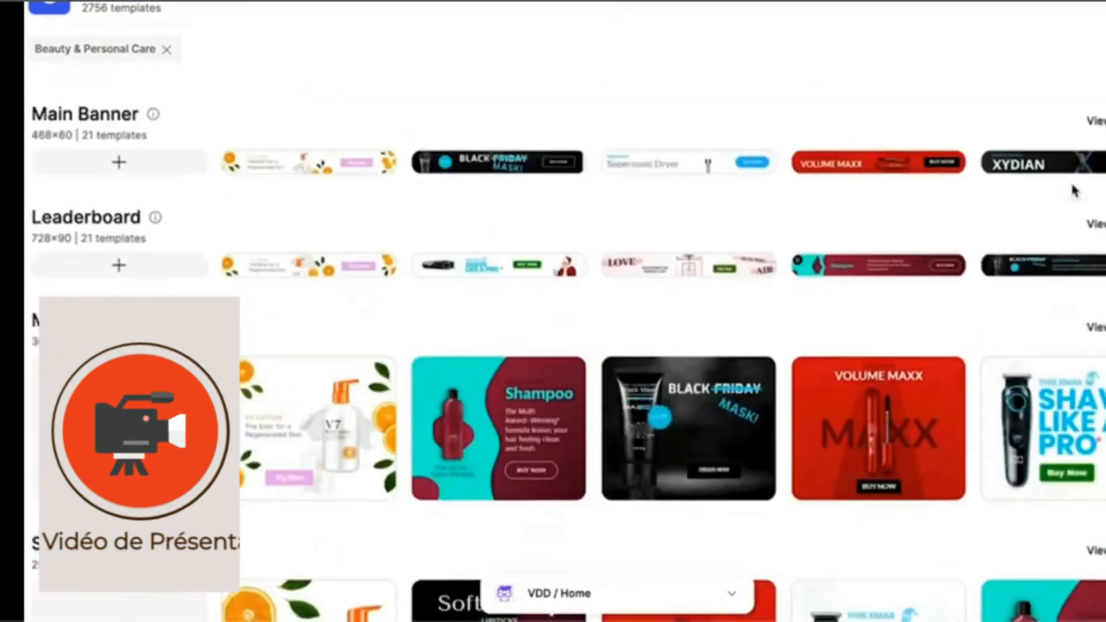
scroll(1075, 191, "up", 6)
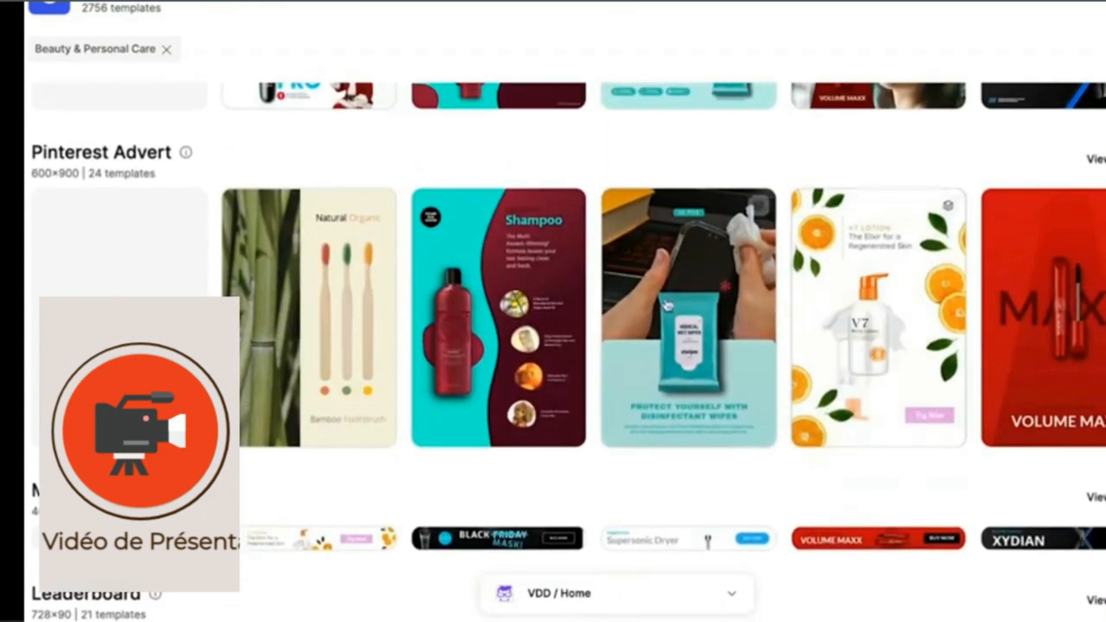
left_click(864, 323)
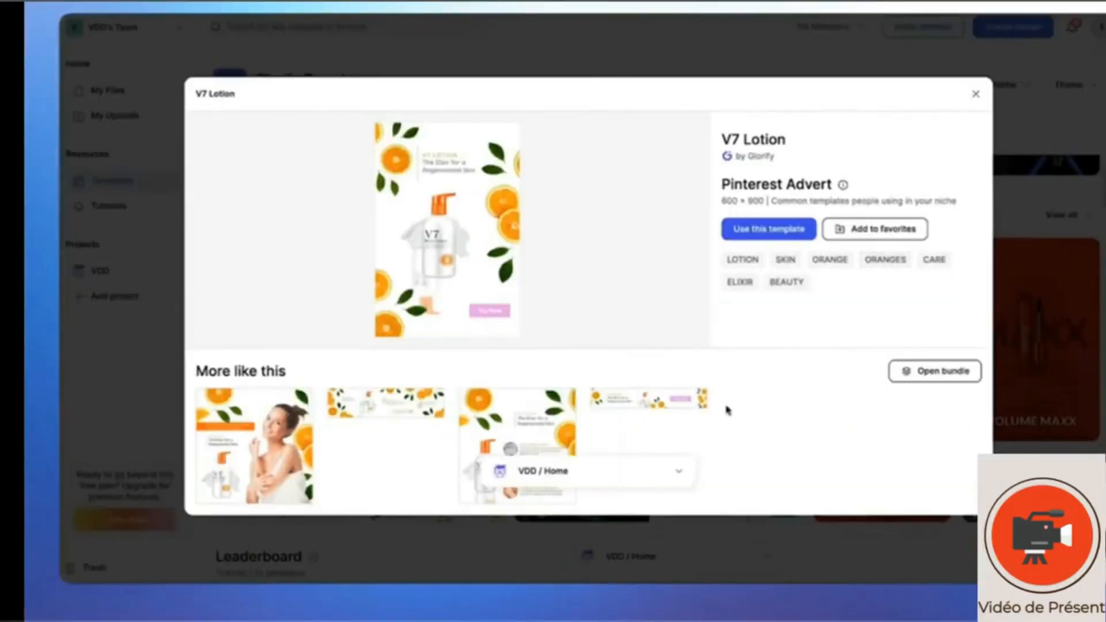
left_click(770, 228)
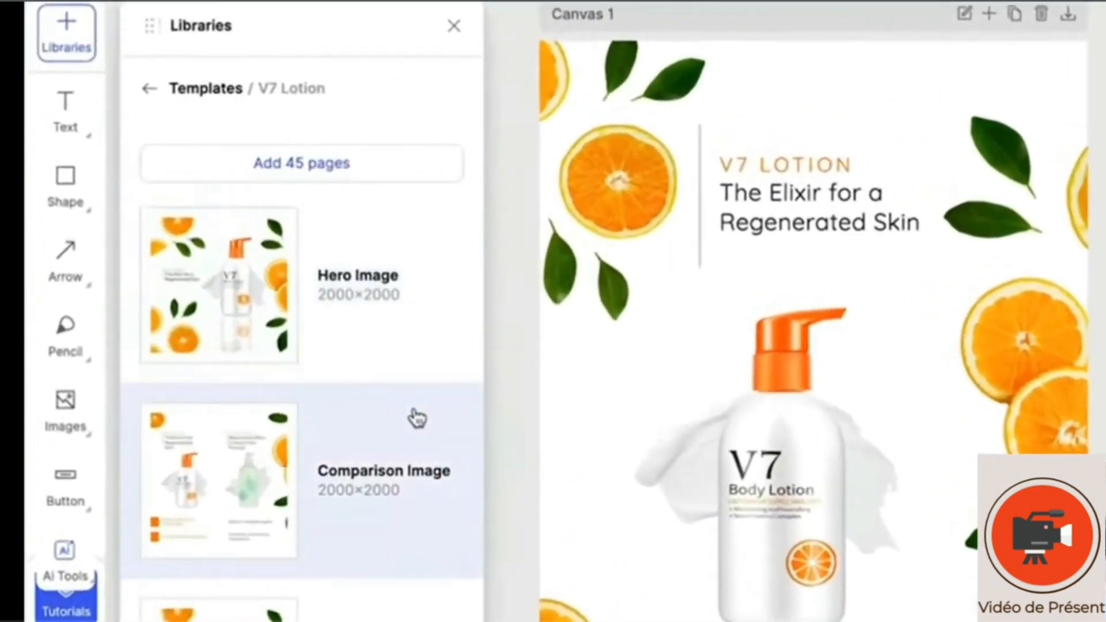
Look through the V7 Lotion bundle and add its 160×600 Wide Sky Scraper page beside the Pinterest advert canvas
scroll(332, 344, "down", 2)
scroll(415, 417, "down", 5)
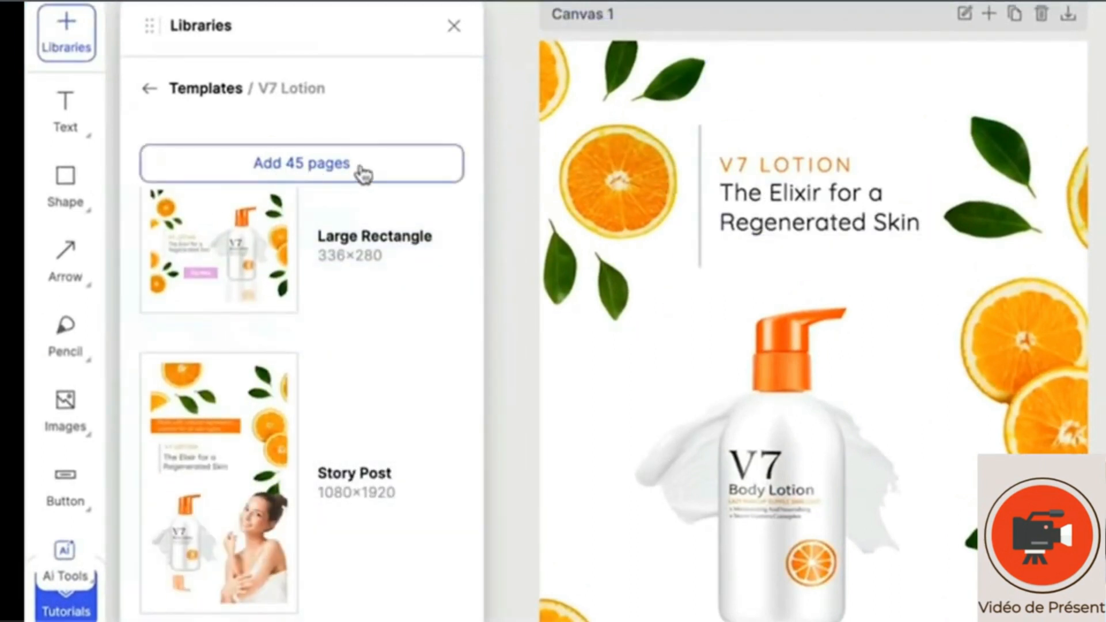
scroll(400, 461, "down", 6)
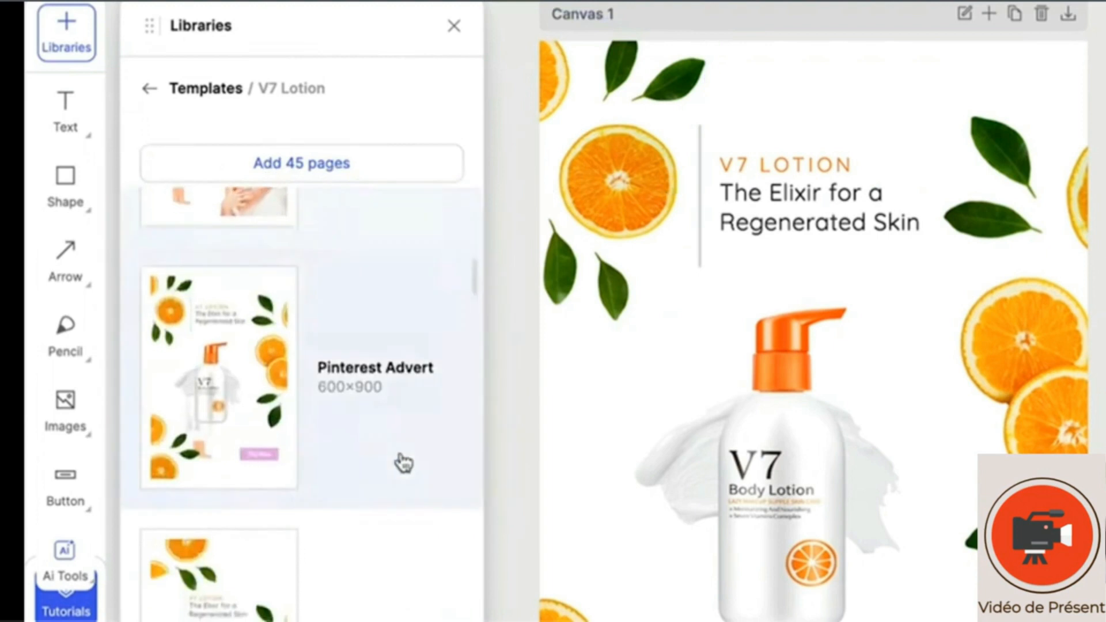
scroll(403, 463, "down", 7)
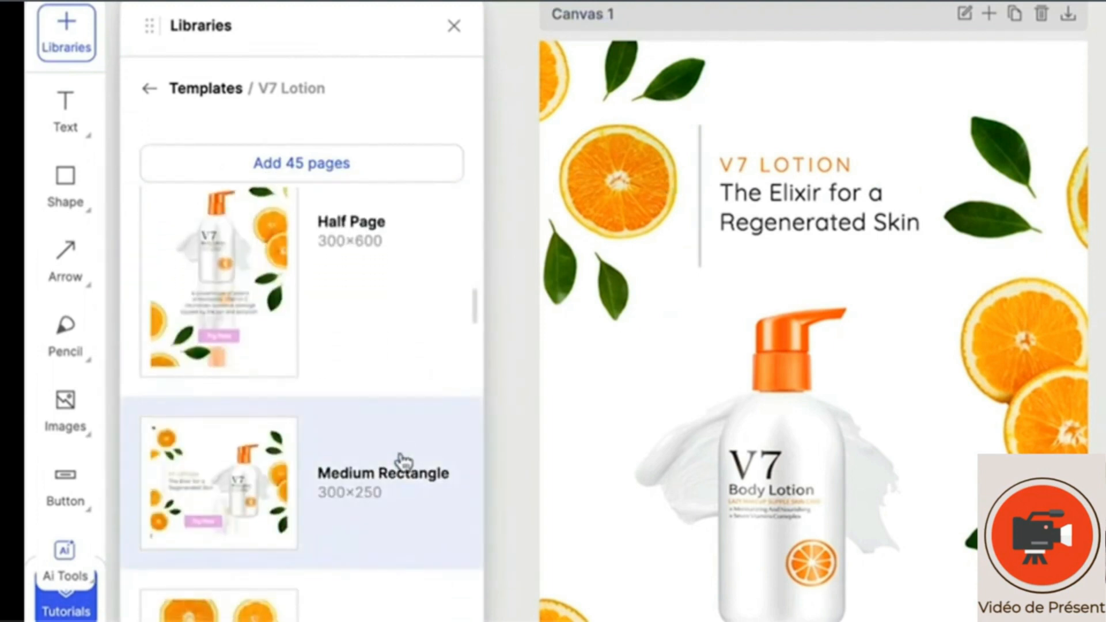
scroll(403, 462, "down", 8)
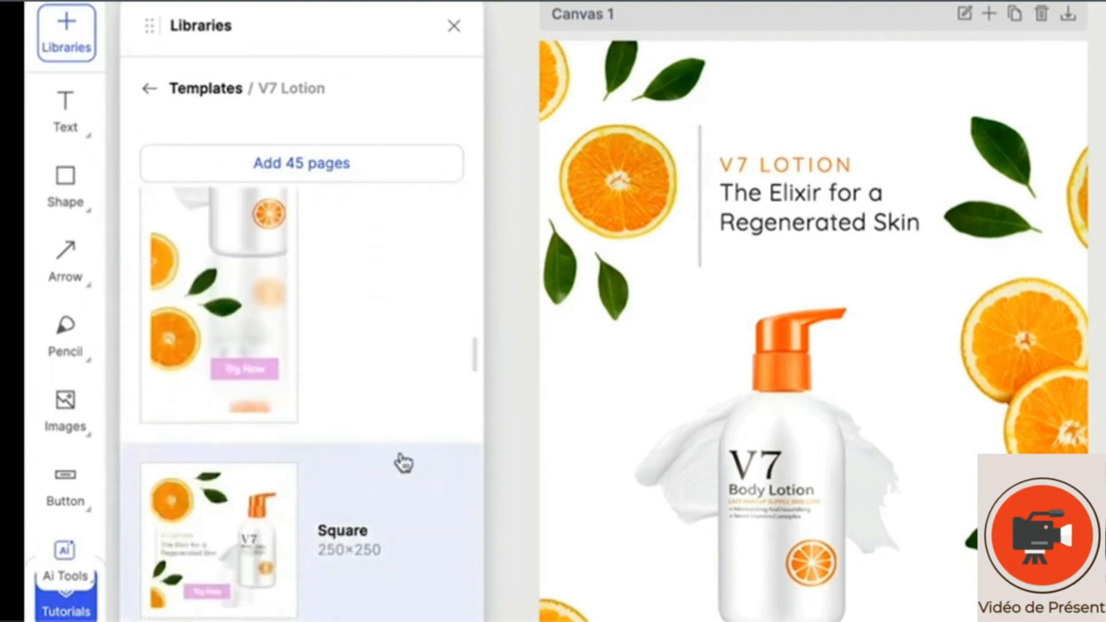
scroll(402, 462, "up", 5)
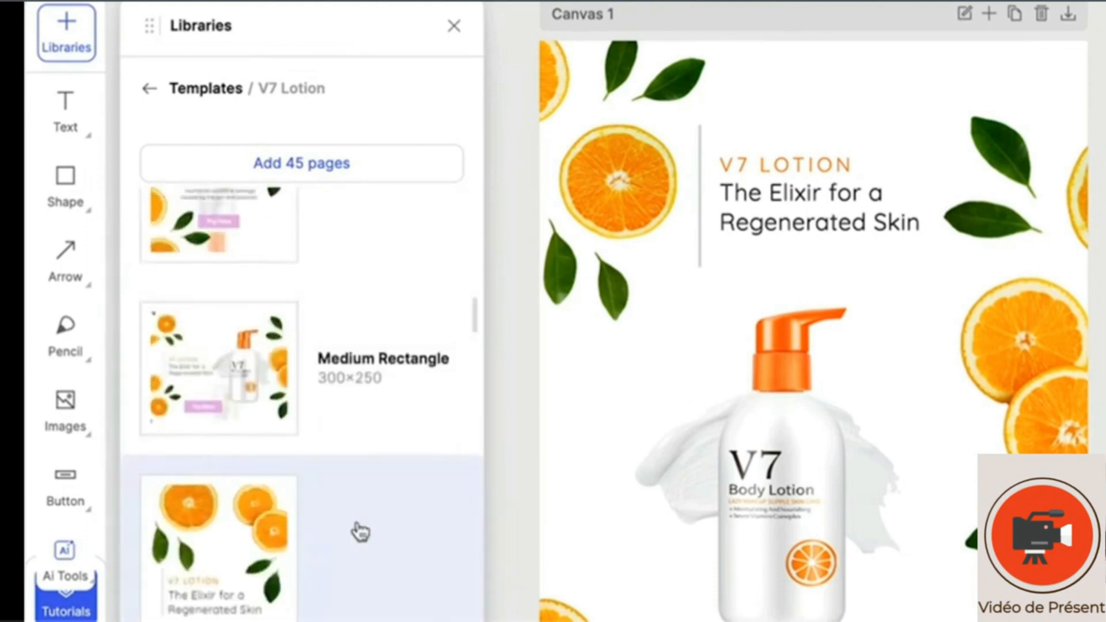
scroll(379, 555, "down", 2)
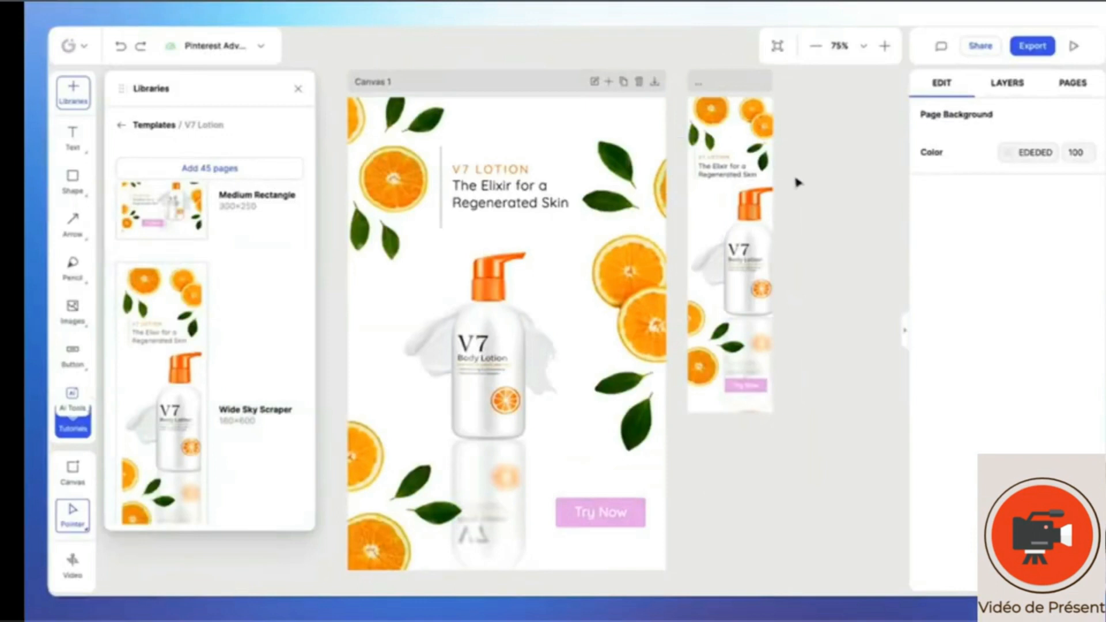
left_click_drag(821, 168, 846, 149)
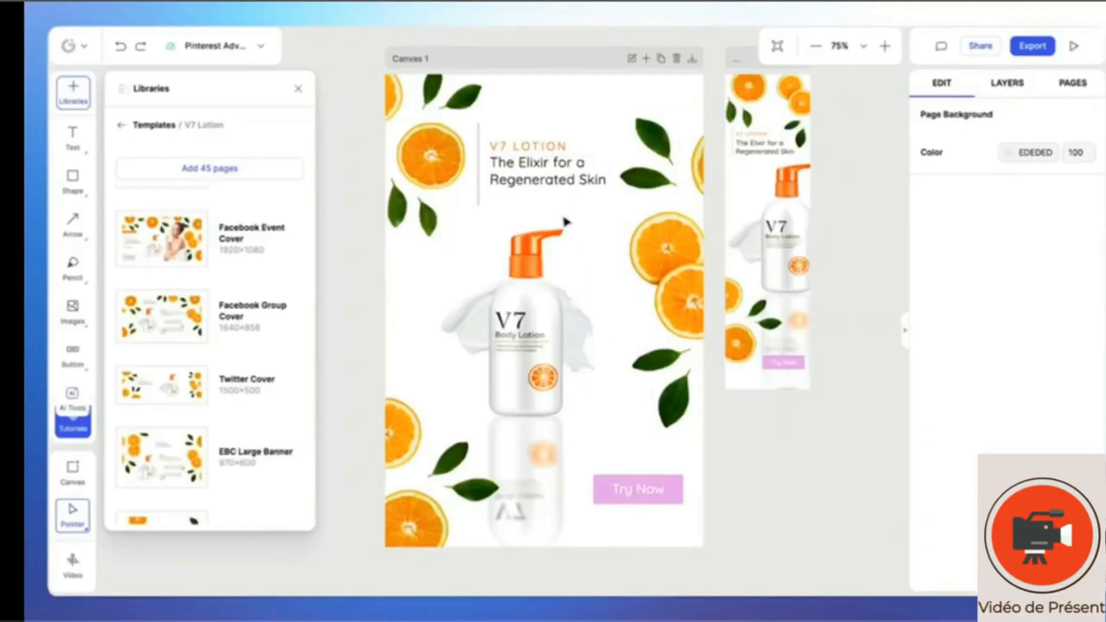
Replace the headline "The Elixir for a Regenerated Skin" on the Pinterest advert with "Texte"
left_click(542, 183)
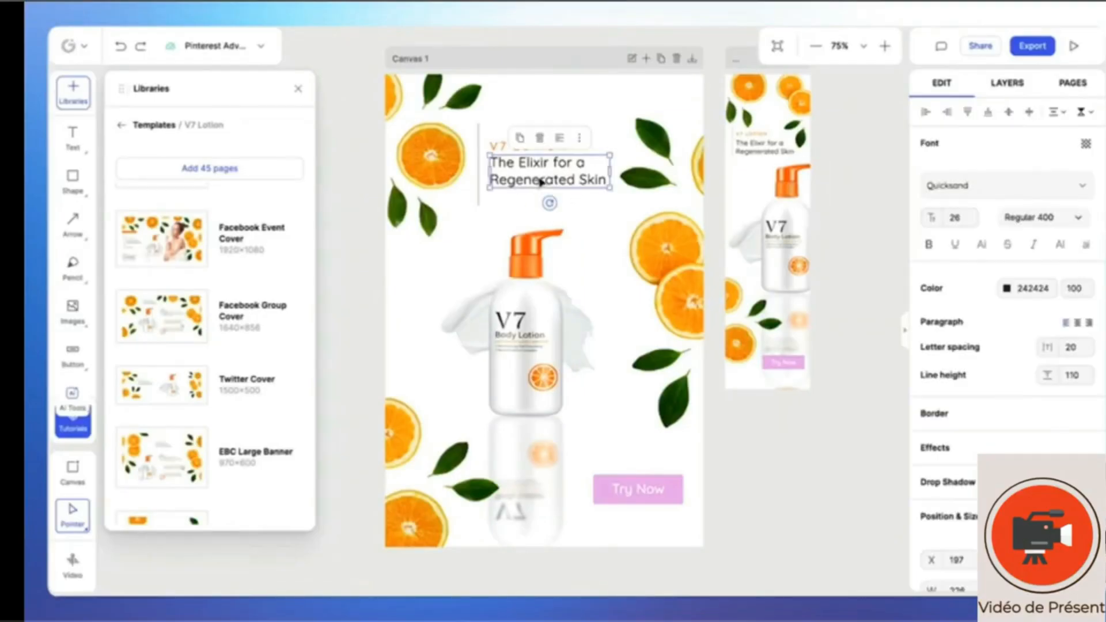
double_click(556, 181)
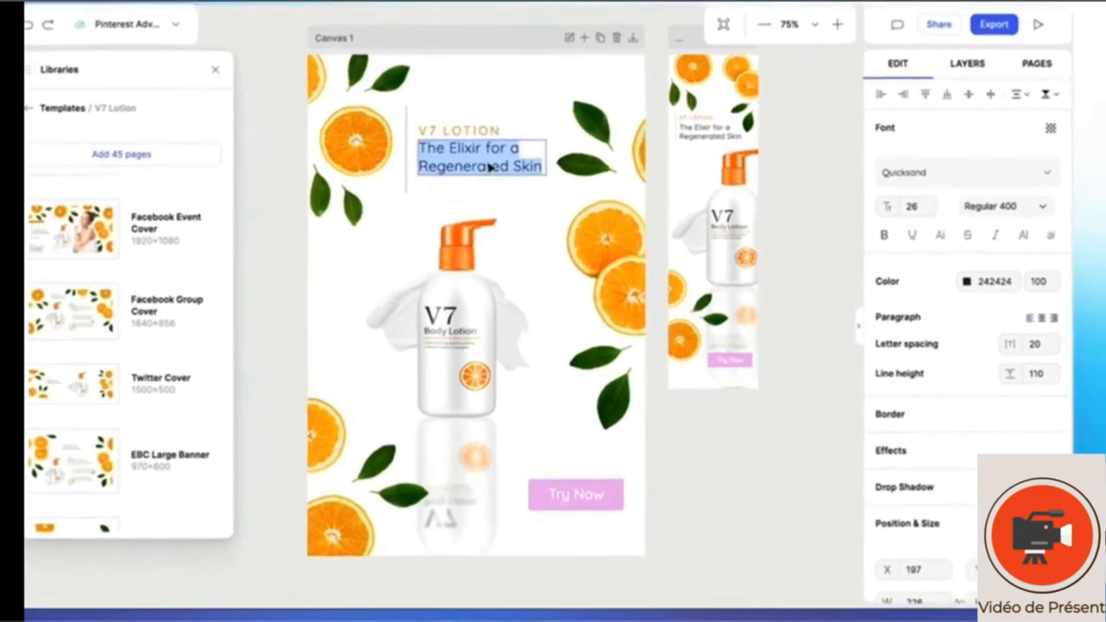
type("Texte")
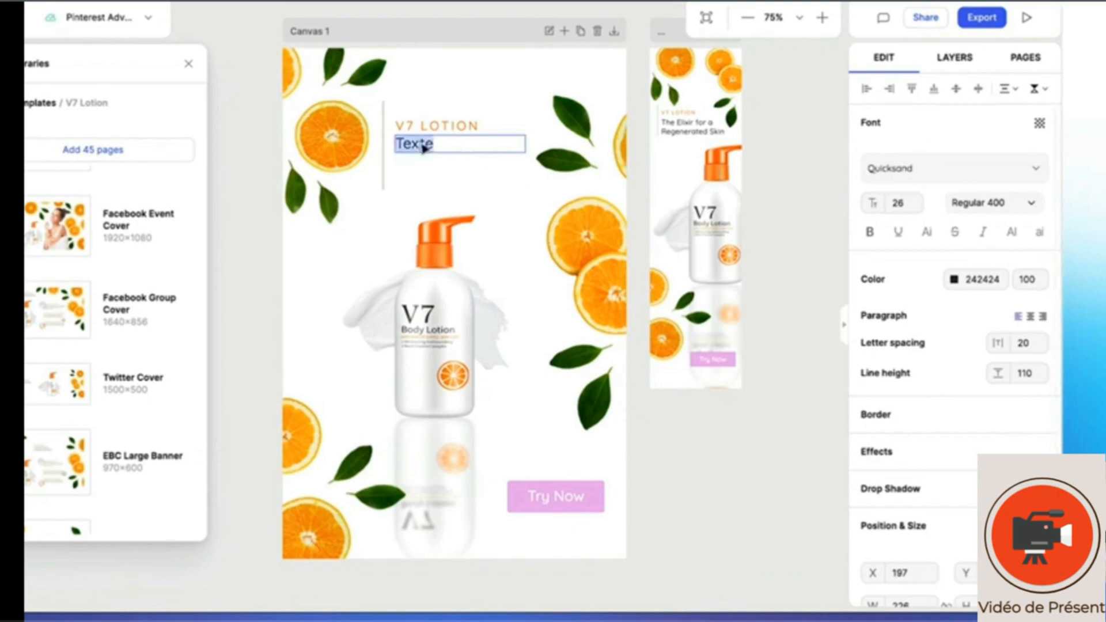
Set the "Texte" headline's font to Poppins and its size to 44
left_click(929, 176)
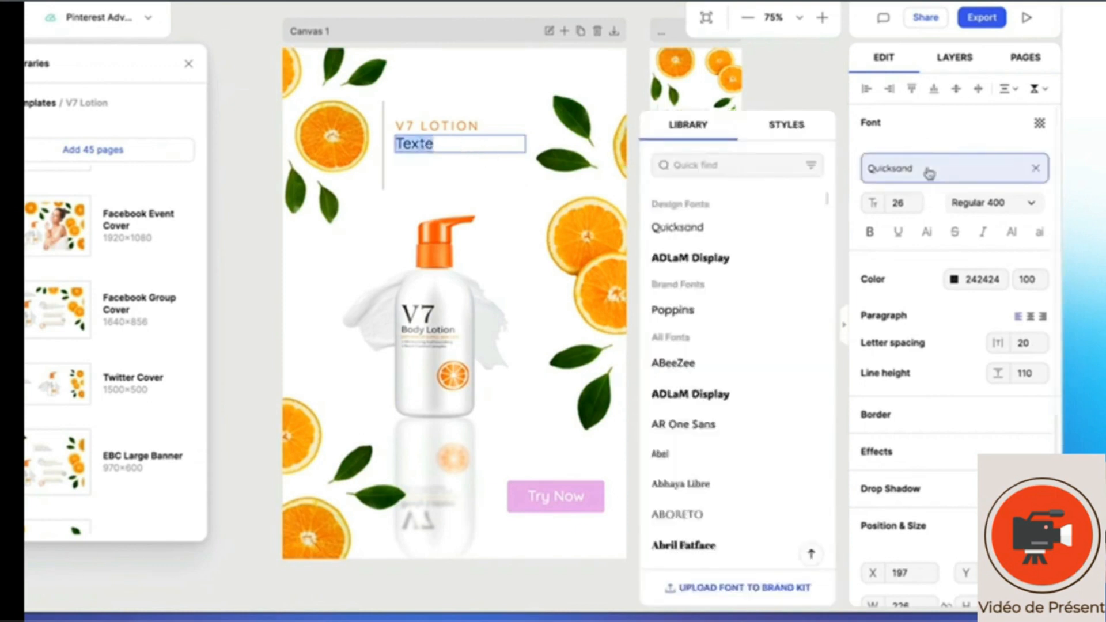
left_click(730, 311)
left_click(899, 203)
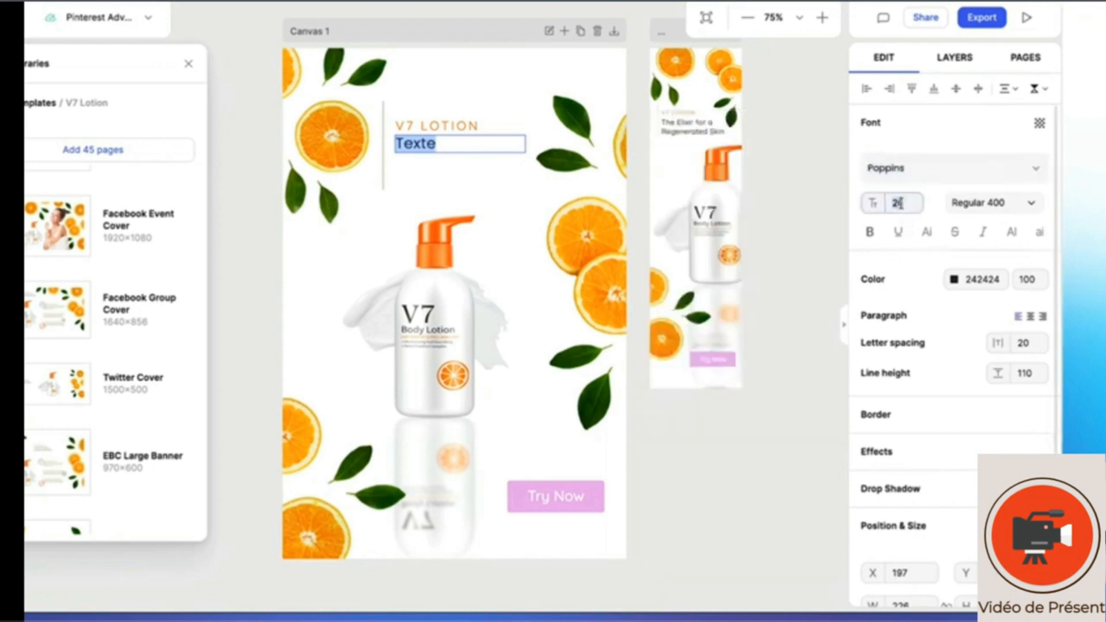
left_click_drag(867, 202, 881, 198)
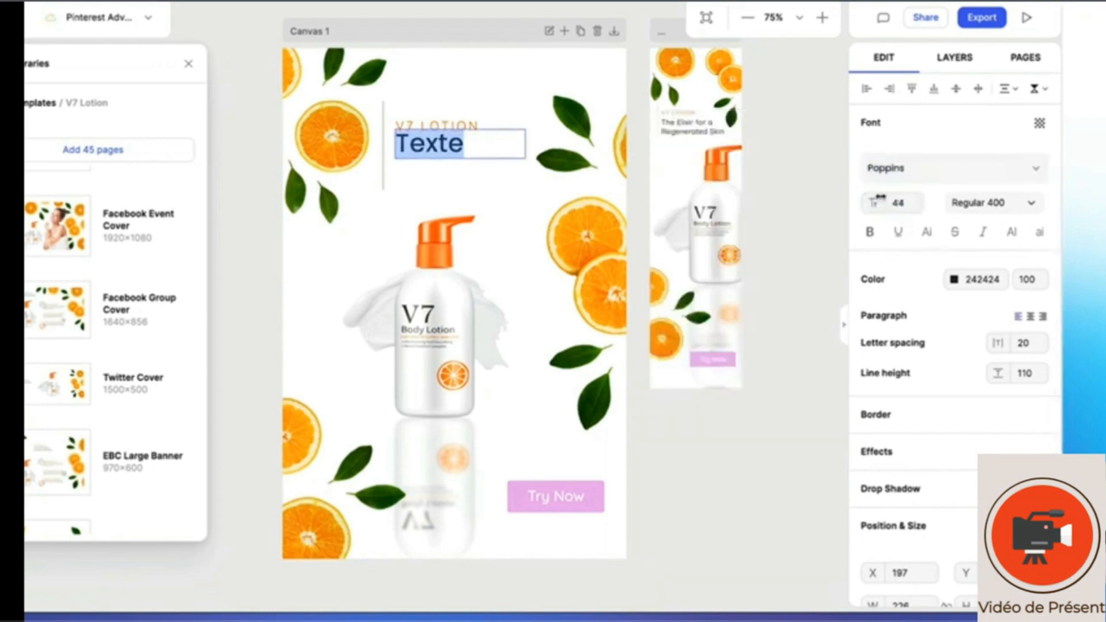
Change the "Texte" headline's colour to orange FFA131
left_click(955, 280)
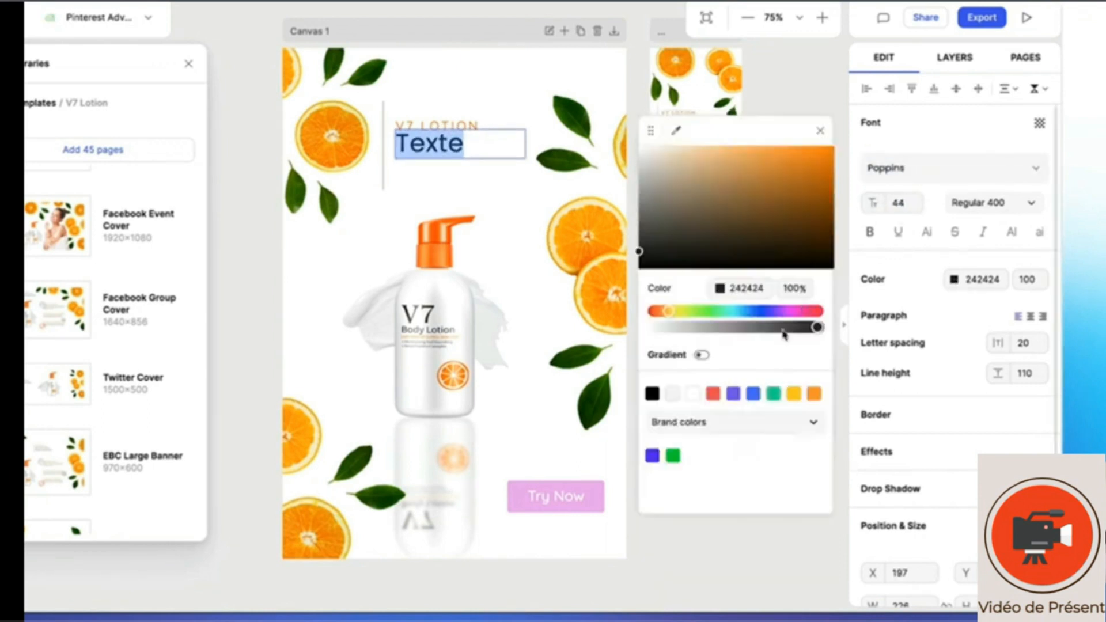
left_click_drag(731, 213, 797, 144)
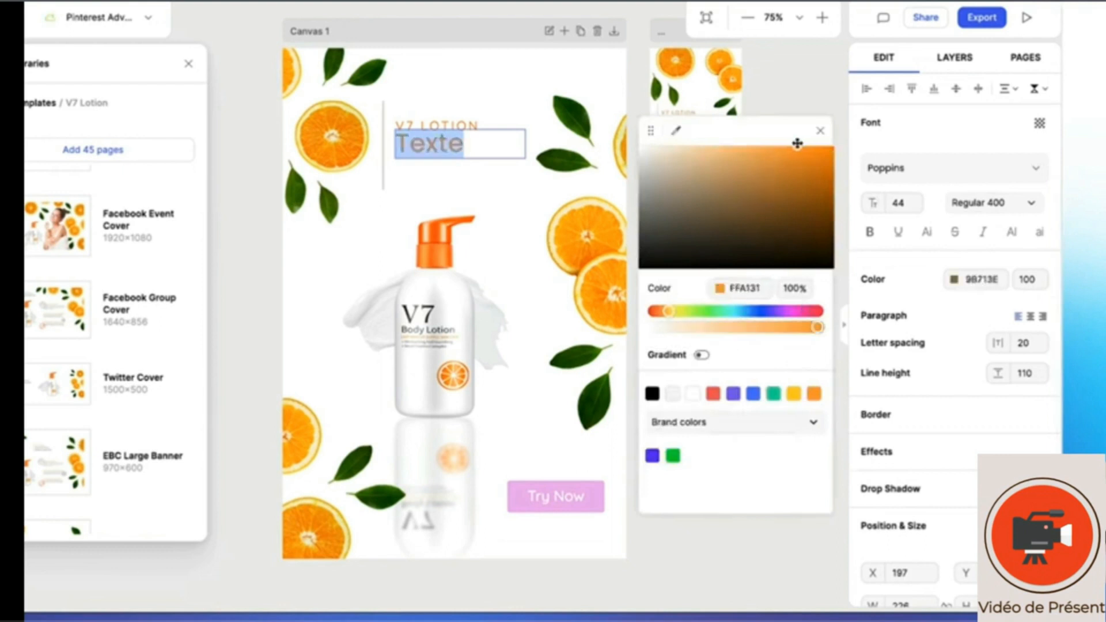
scroll(904, 295, "down", 3)
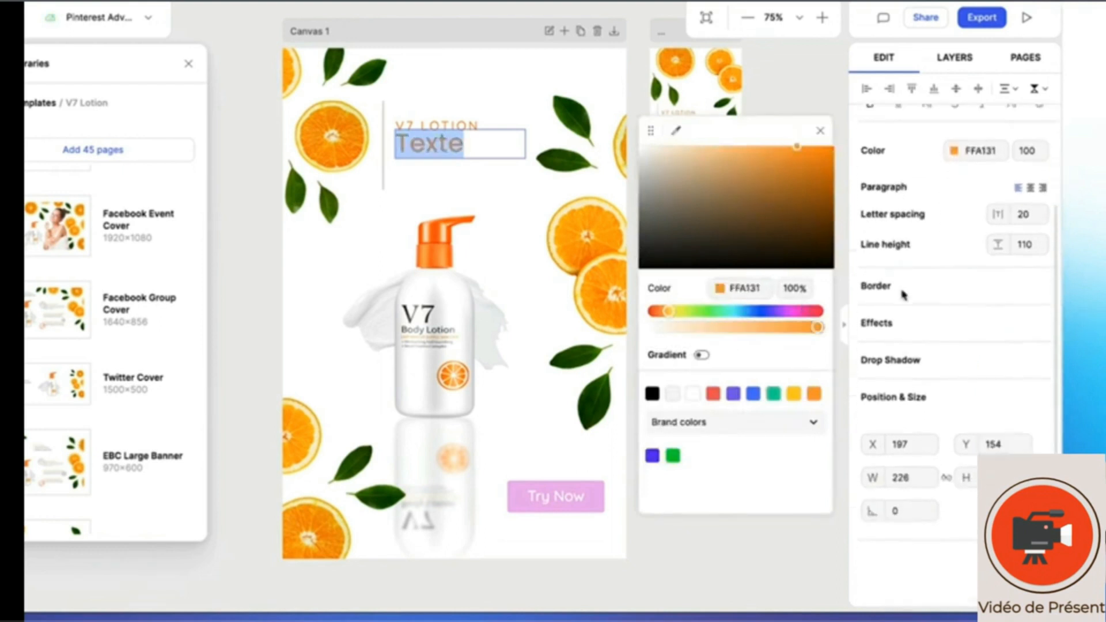
left_click(822, 131)
left_click(518, 185)
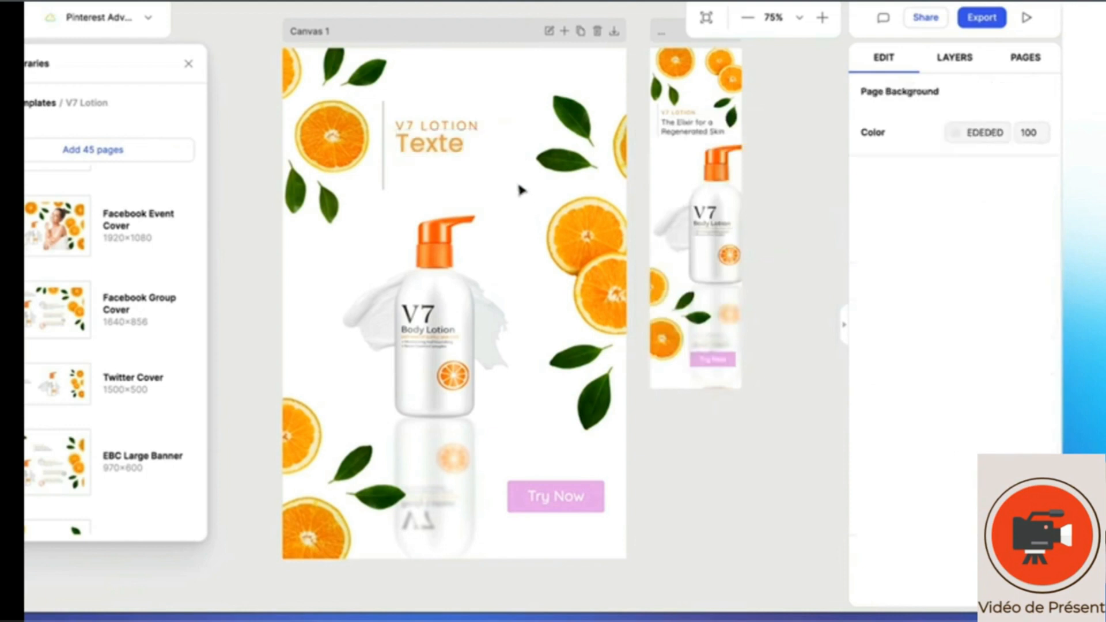
Add a drop shadow to the "Texte" headline with blur 10 and X and Y positions of 10
left_click(461, 149)
scroll(882, 445, "down", 2)
left_click(888, 351)
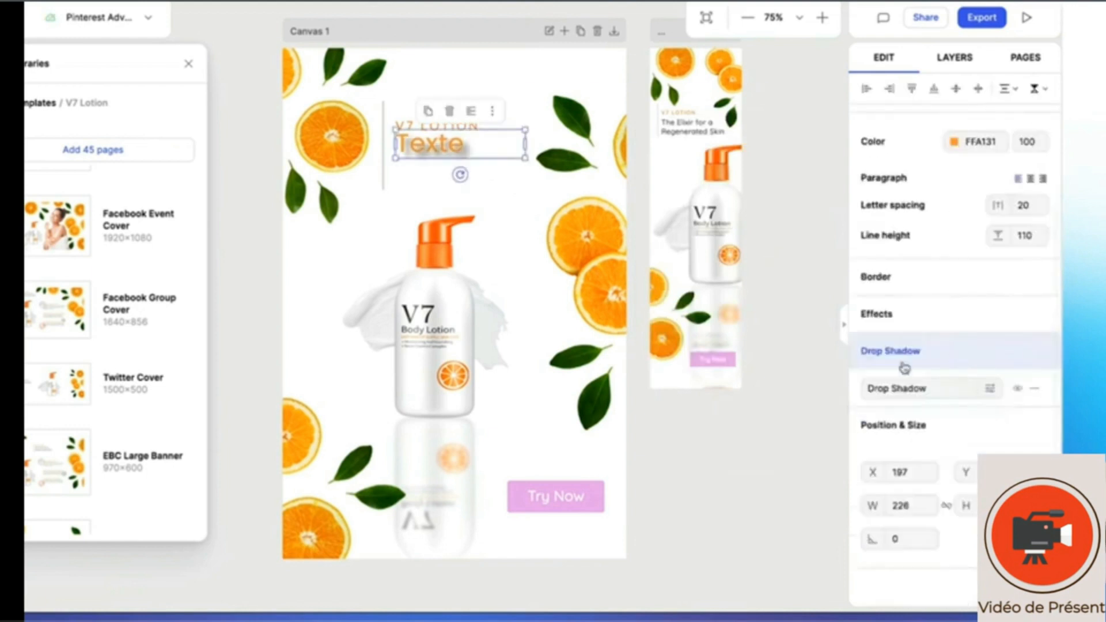
left_click(990, 390)
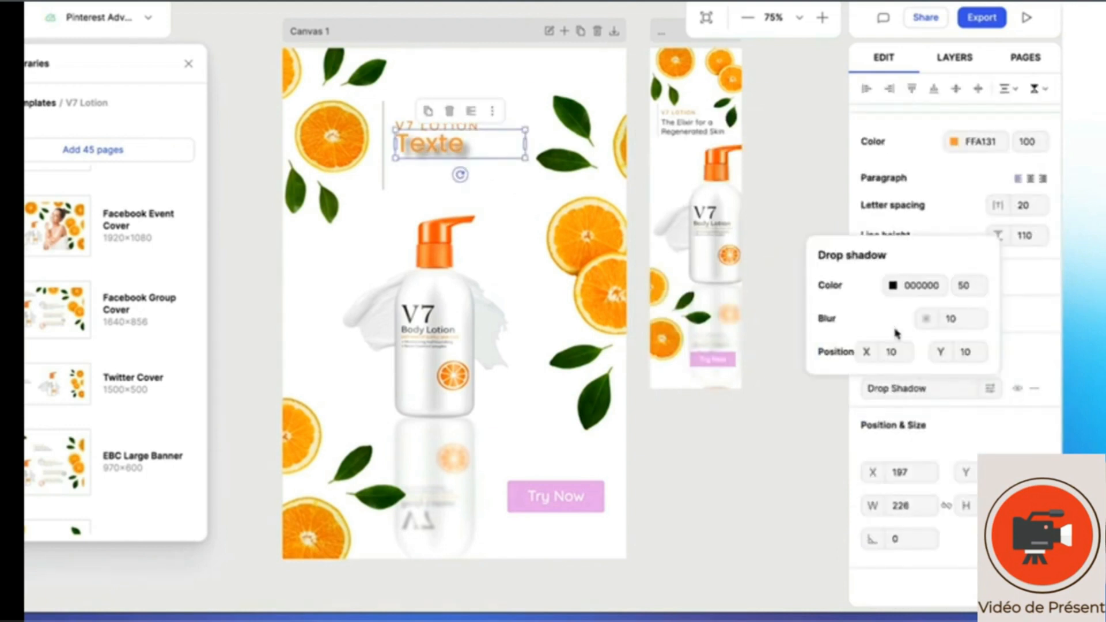
left_click_drag(931, 323, 922, 323)
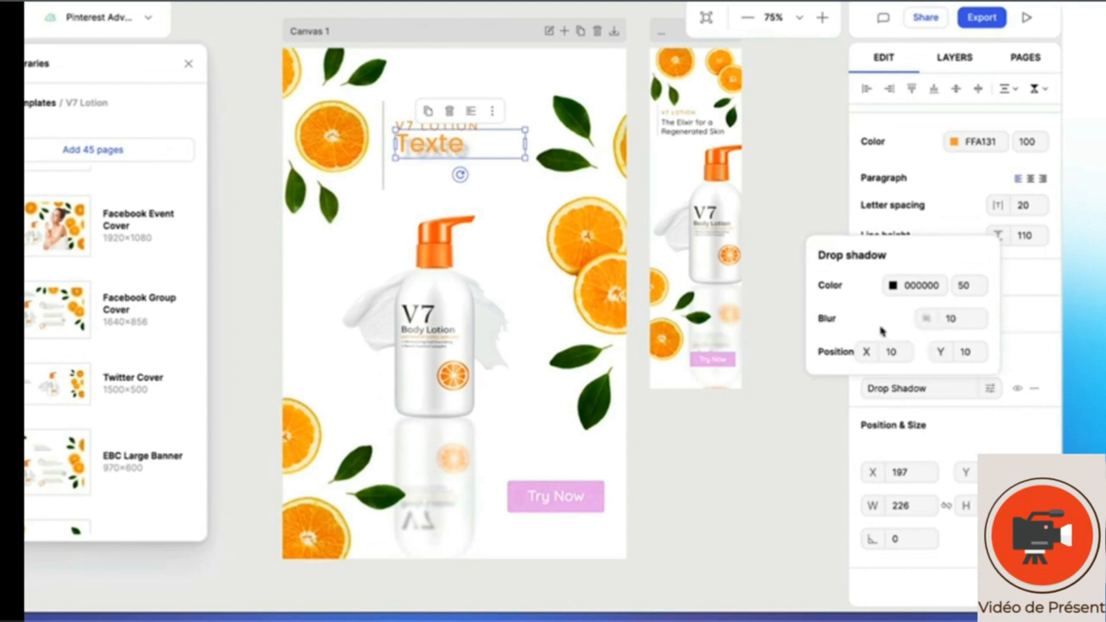
left_click(796, 384)
Try a ground shadow on the V7 bottle image of the Pinterest advert and remove it again
left_click(462, 259)
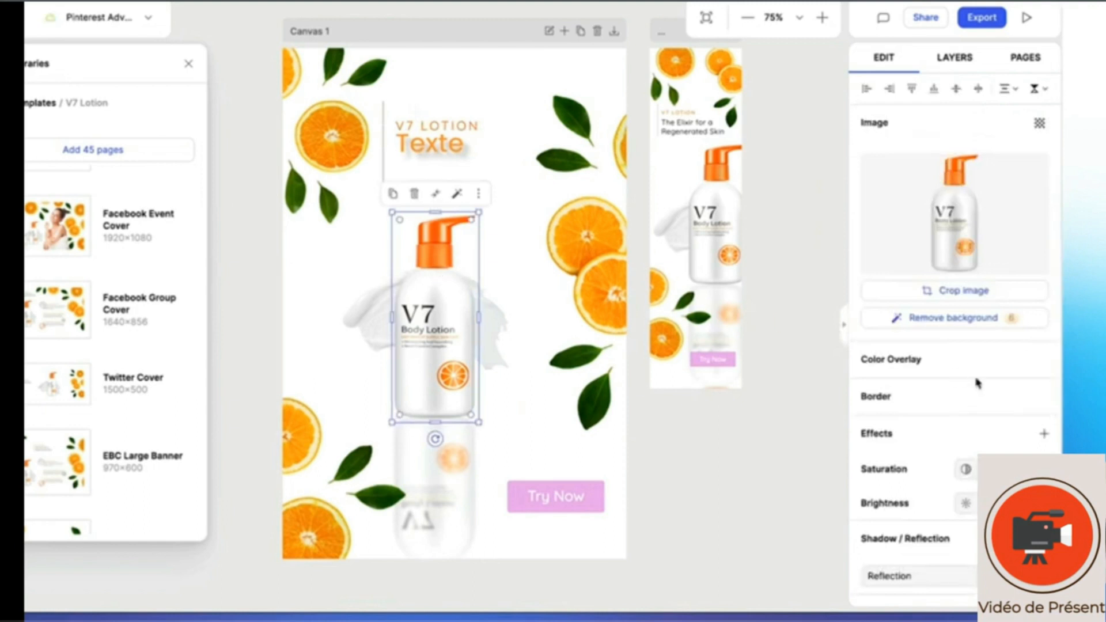
scroll(933, 443, "down", 3)
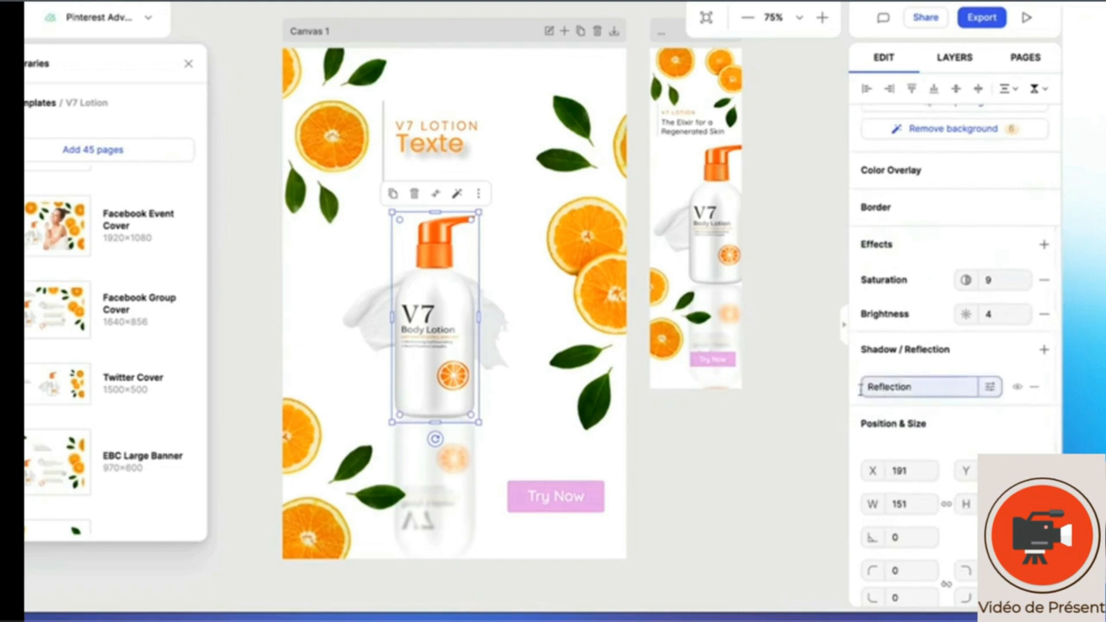
left_click(1045, 349)
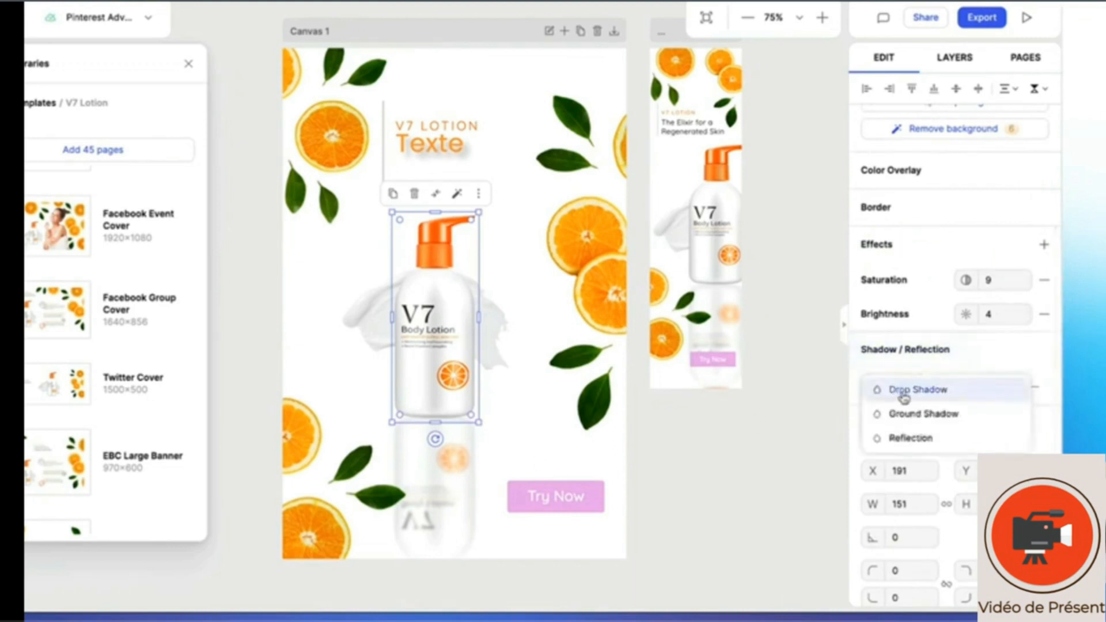
left_click(916, 414)
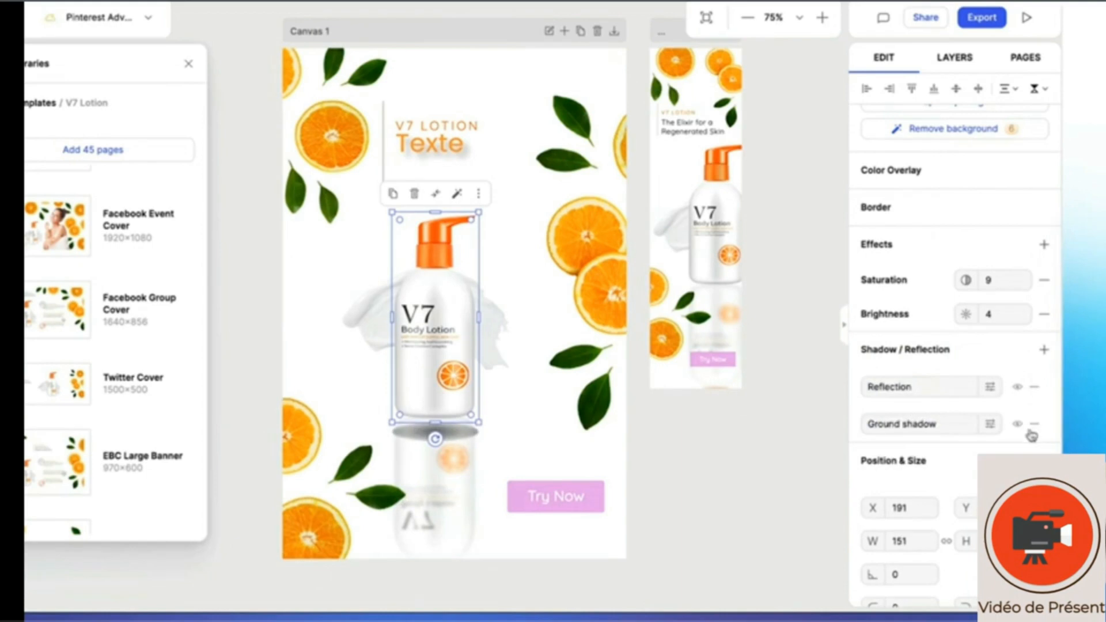
left_click(1032, 431)
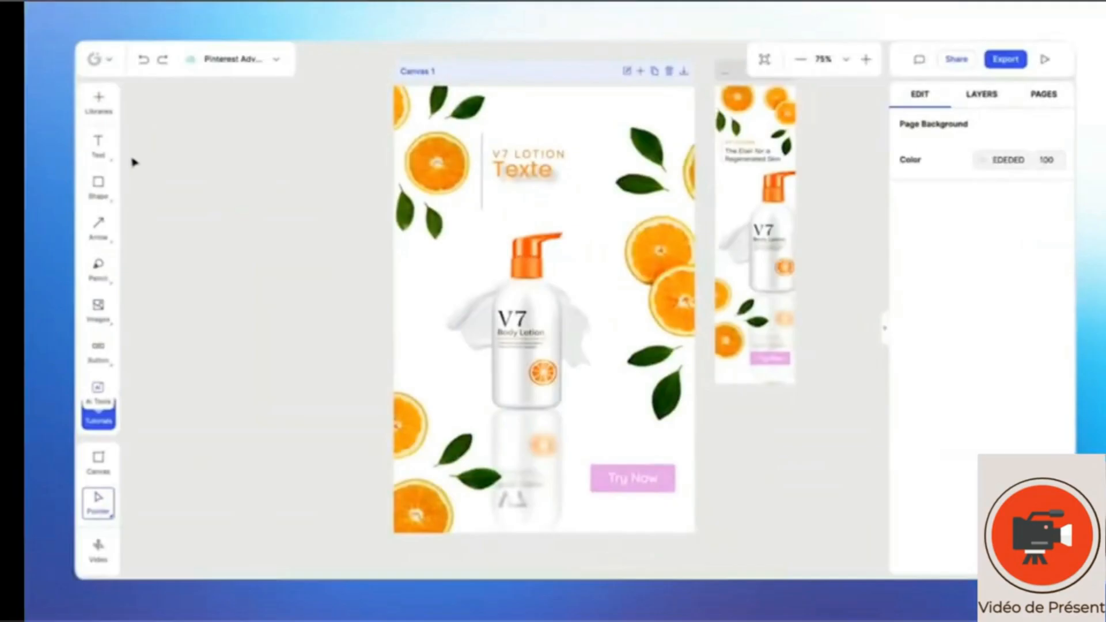
Add the front-facing iPhone 12 mockup from the mockup library and position it over the V7 bottle on the Pinterest advert
left_click(98, 102)
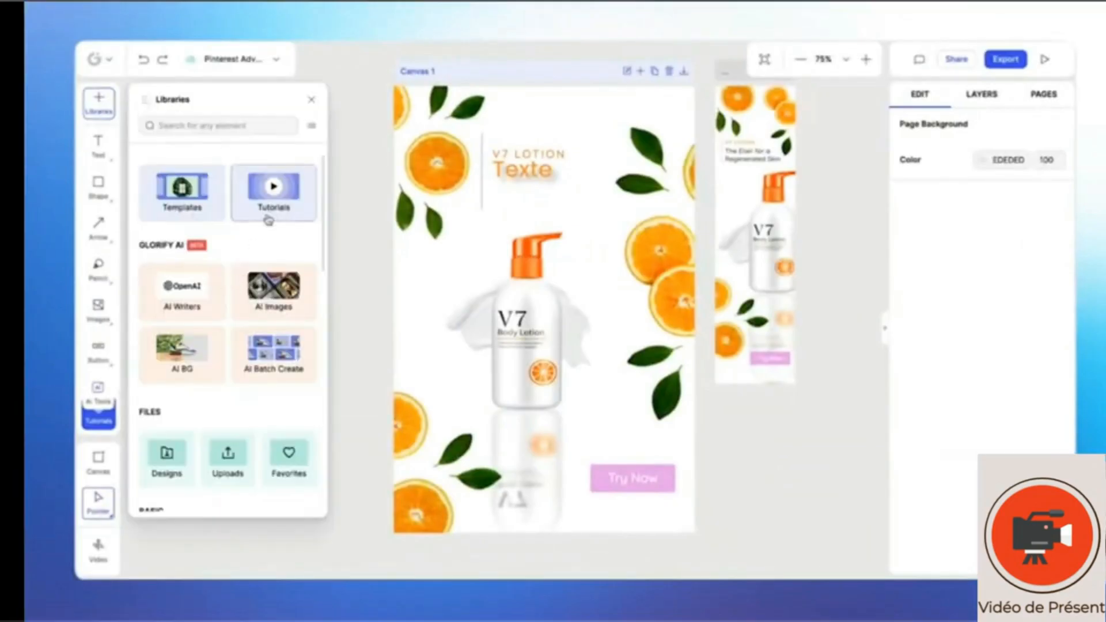
scroll(266, 232, "down", 5)
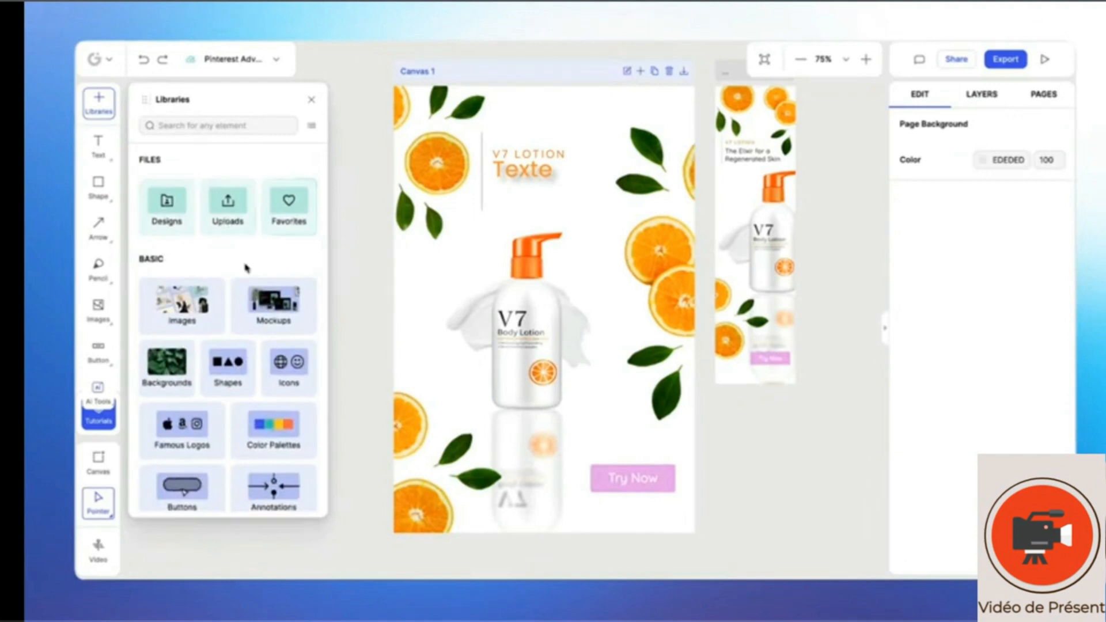
scroll(246, 268, "down", 3)
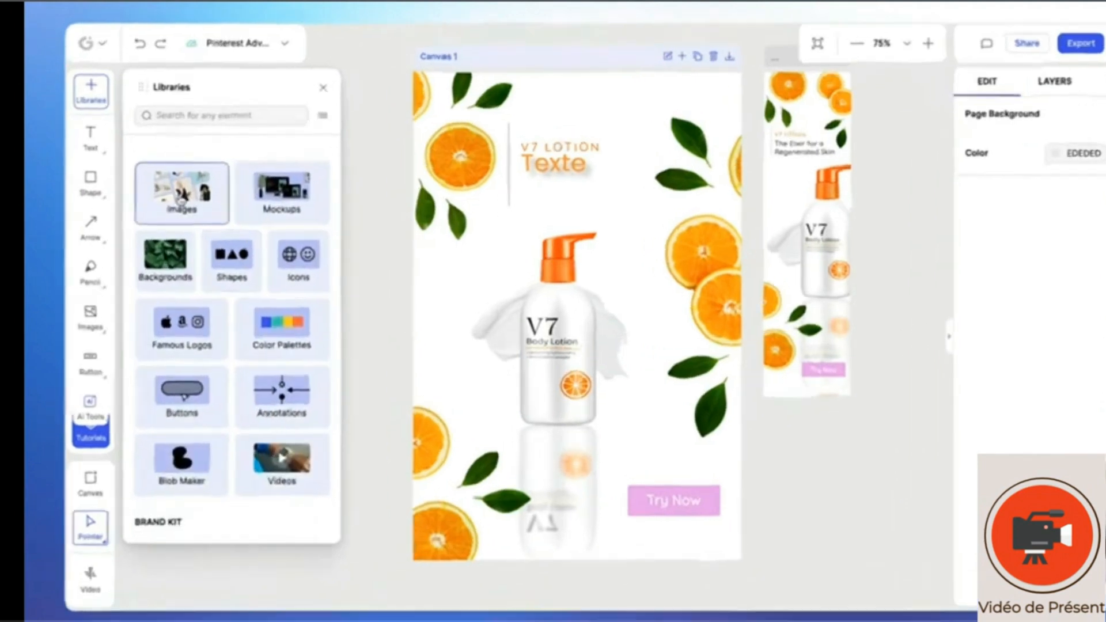
left_click(254, 199)
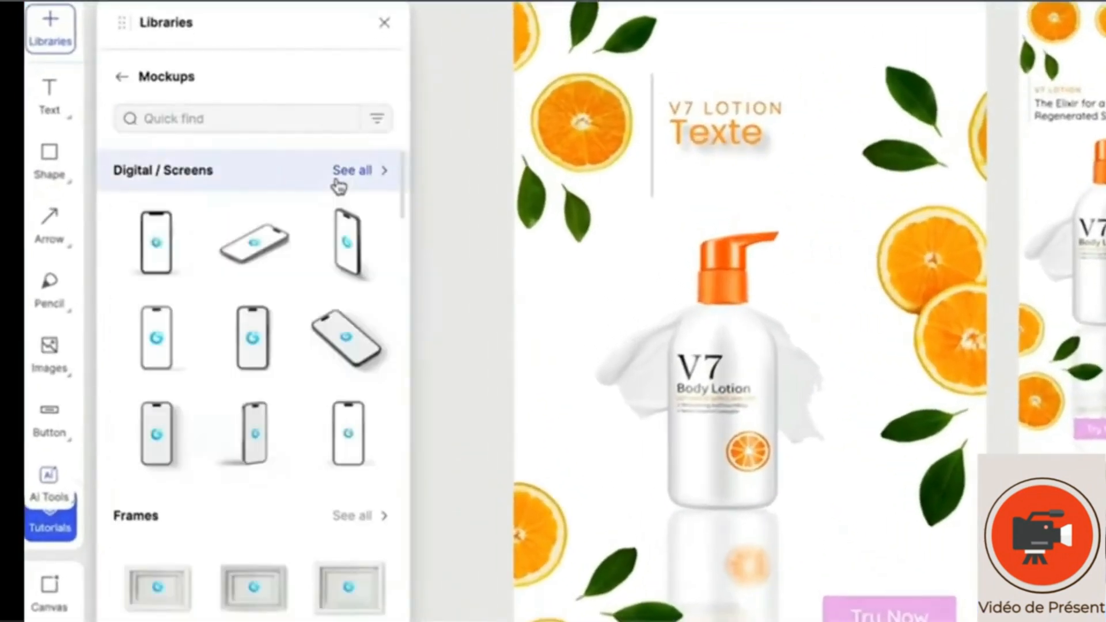
scroll(315, 364, "down", 2)
scroll(315, 365, "up", 2)
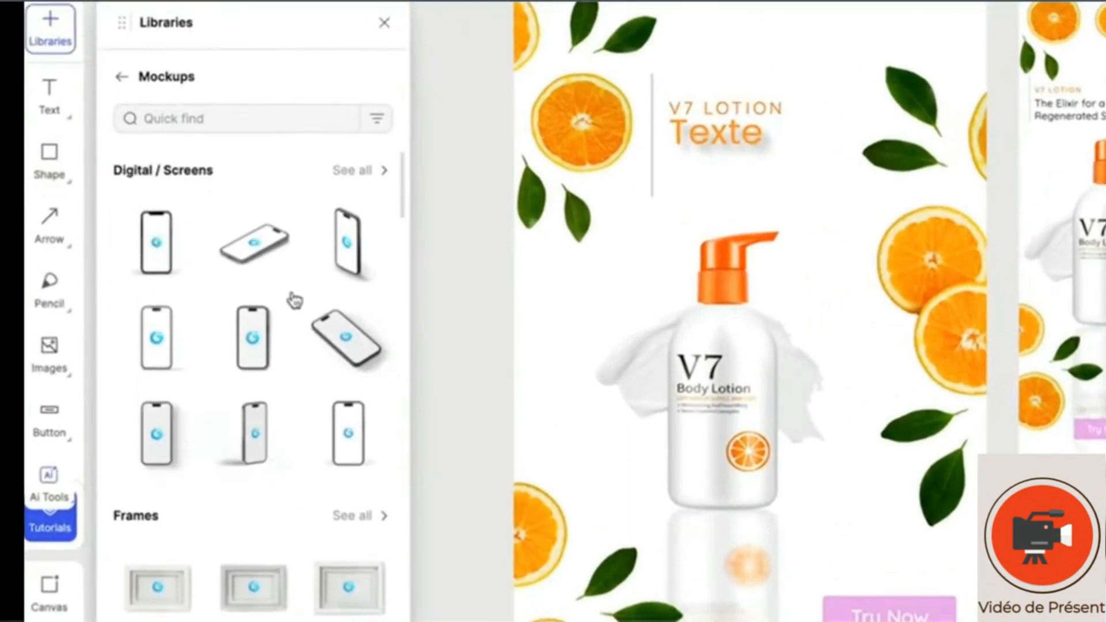
left_click(159, 249)
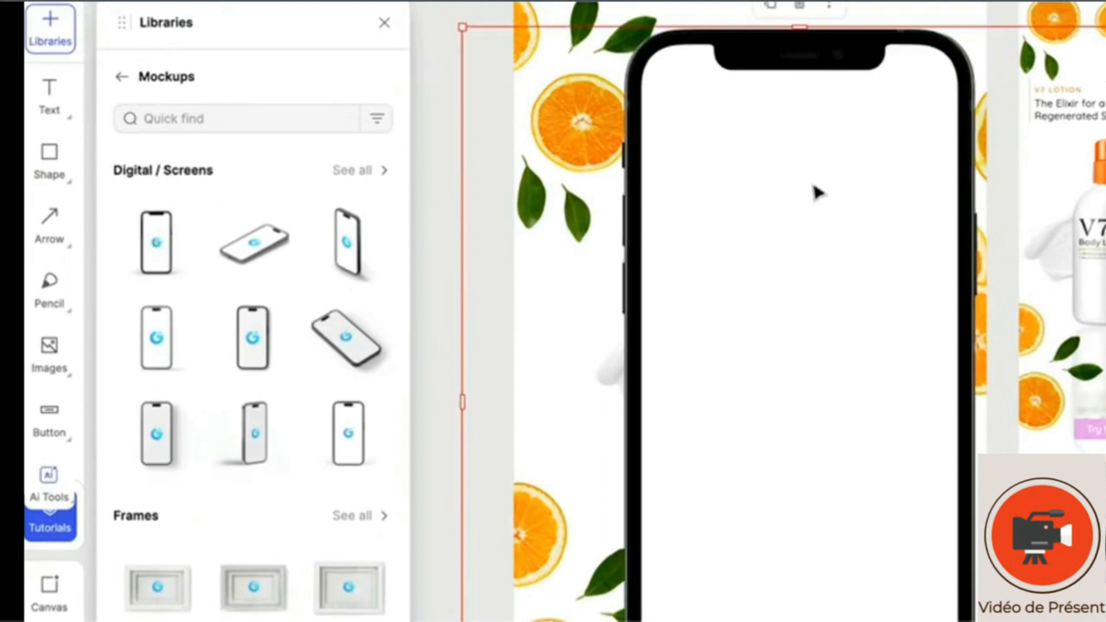
left_click_drag(818, 192, 749, 187)
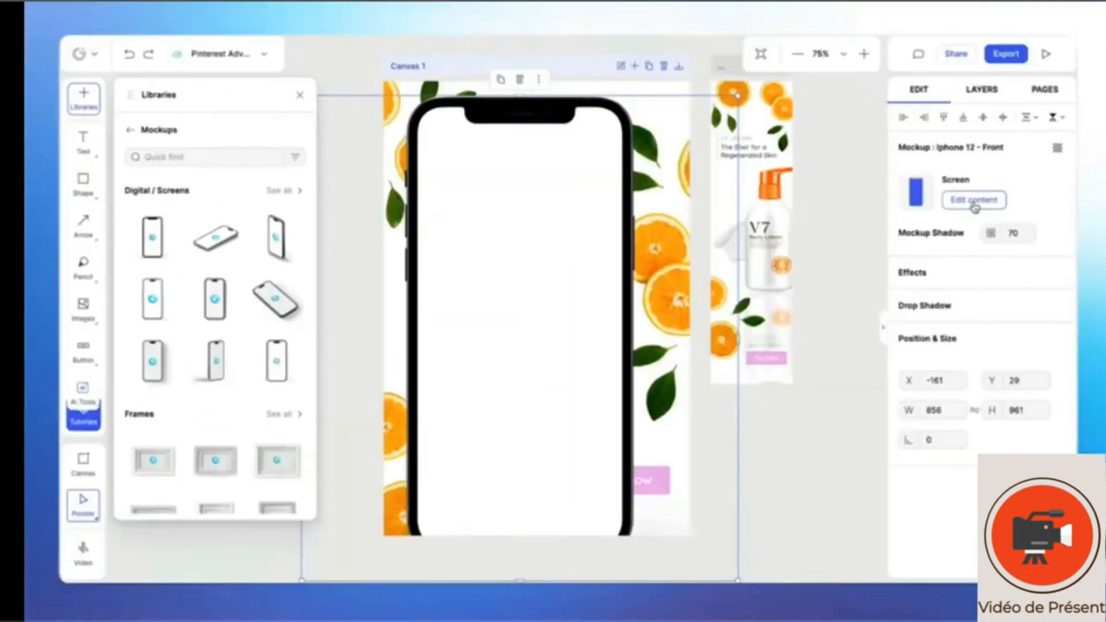
Fill the phone mockup's screen with the uploaded photo of the woman against a pink wall and scale the mockup to about 483 × 542
left_click(952, 202)
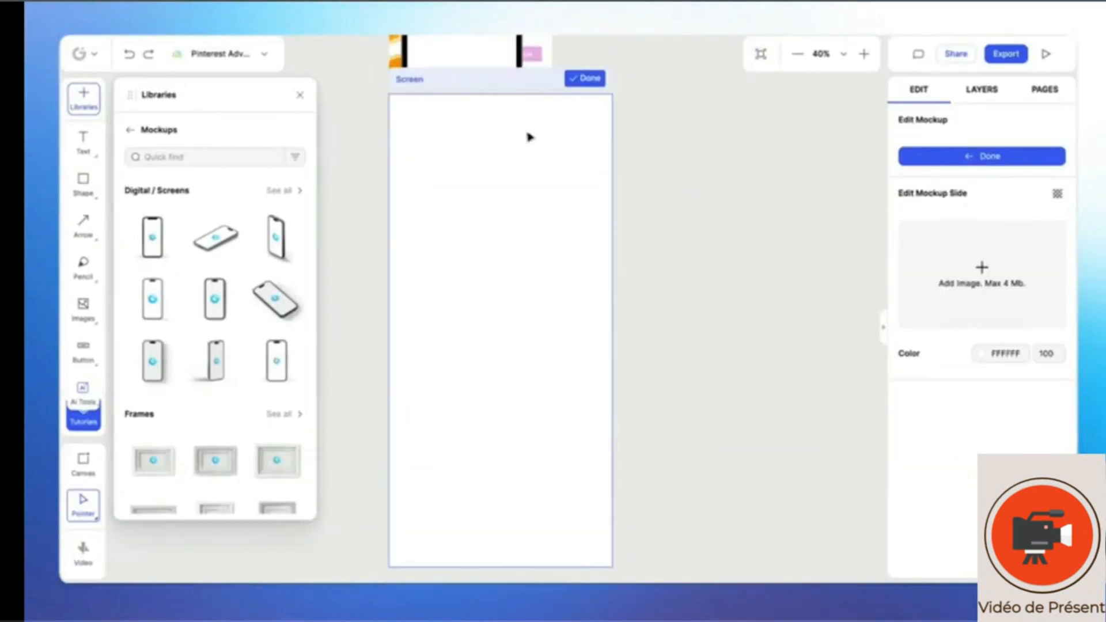
scroll(450, 233, "up", 3)
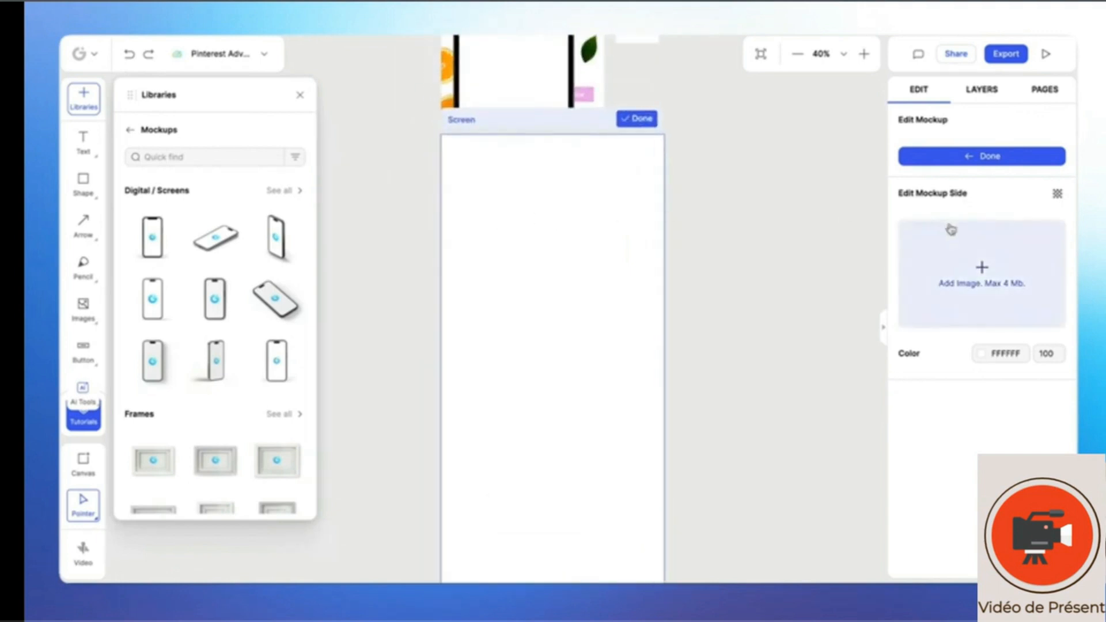
left_click(996, 285)
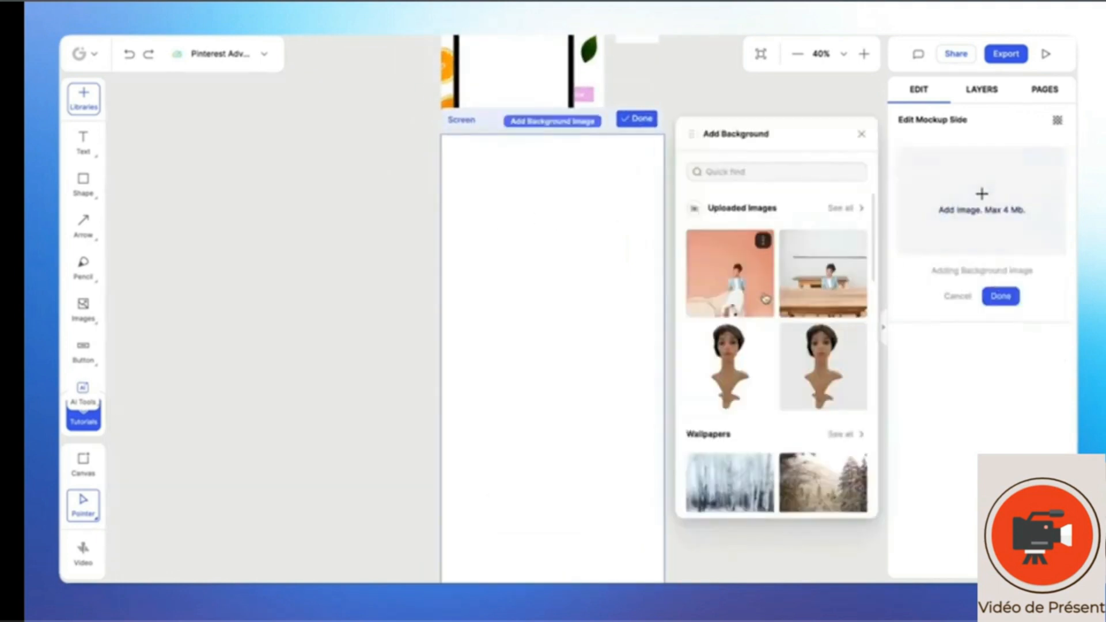
left_click(731, 262)
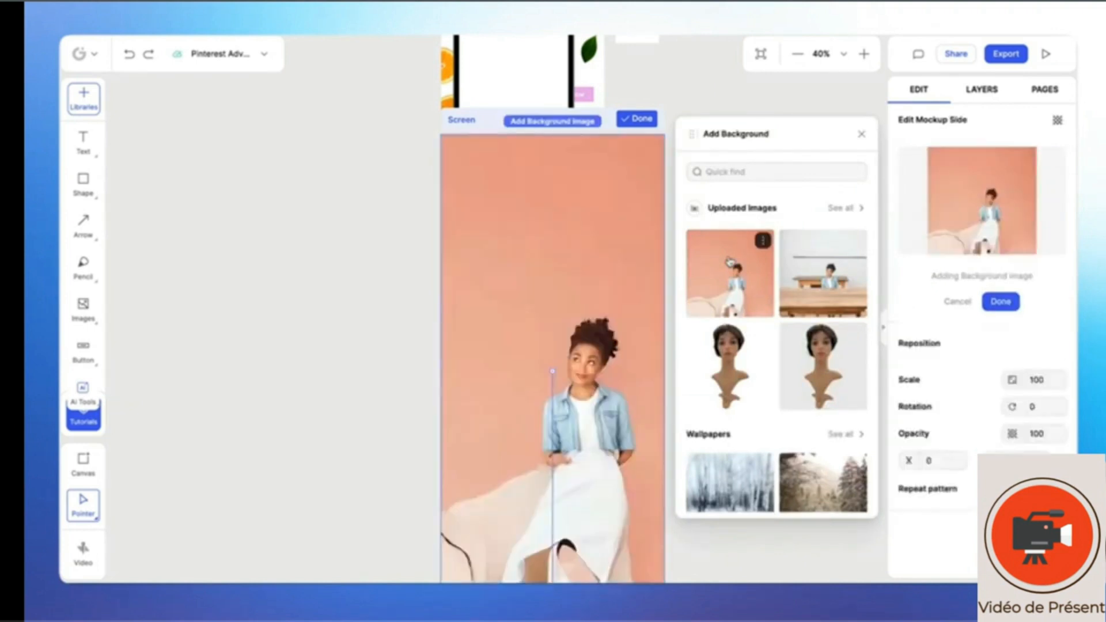
left_click(999, 303)
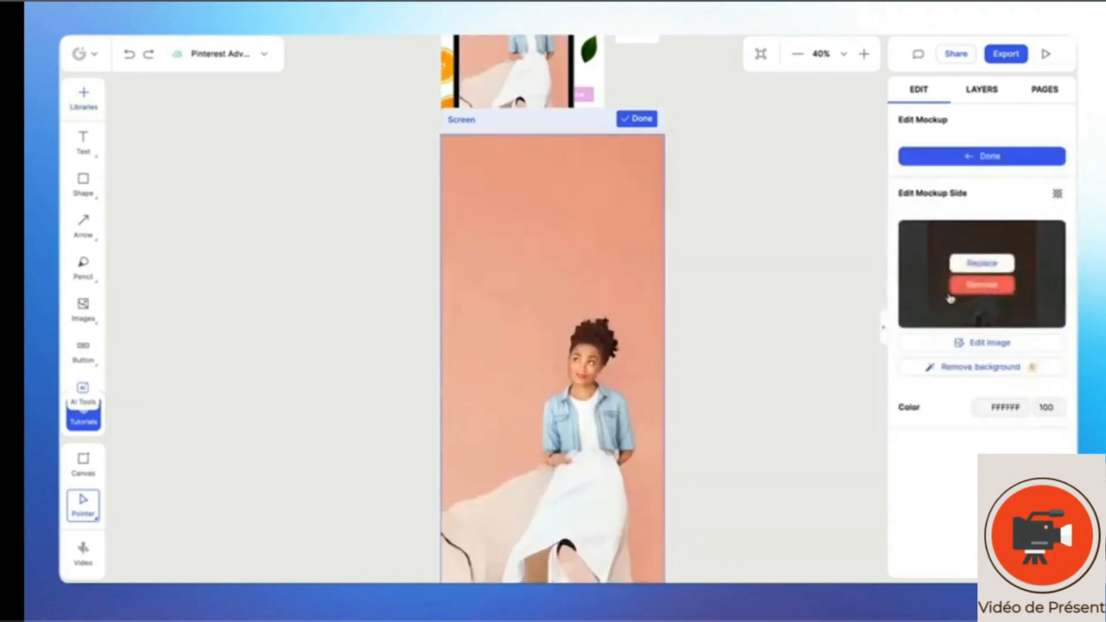
left_click(648, 122)
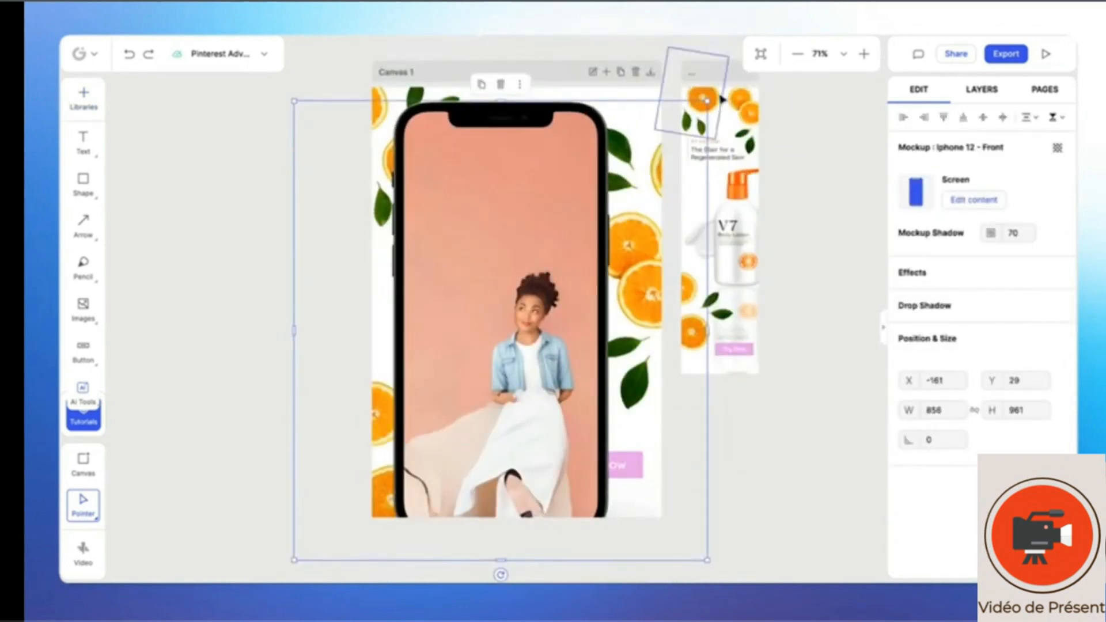
left_click_drag(708, 101, 514, 290)
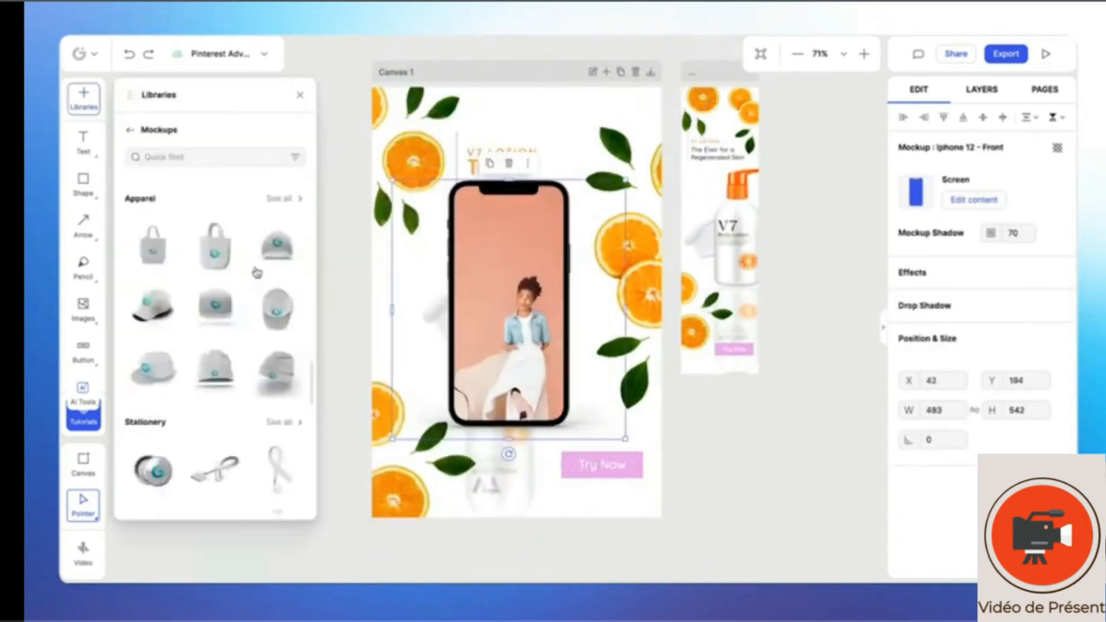
Browse the mockup library's apparel, stationery and print categories, including the full set of Print mockups
scroll(257, 272, "down", 10)
scroll(216, 292, "down", 3)
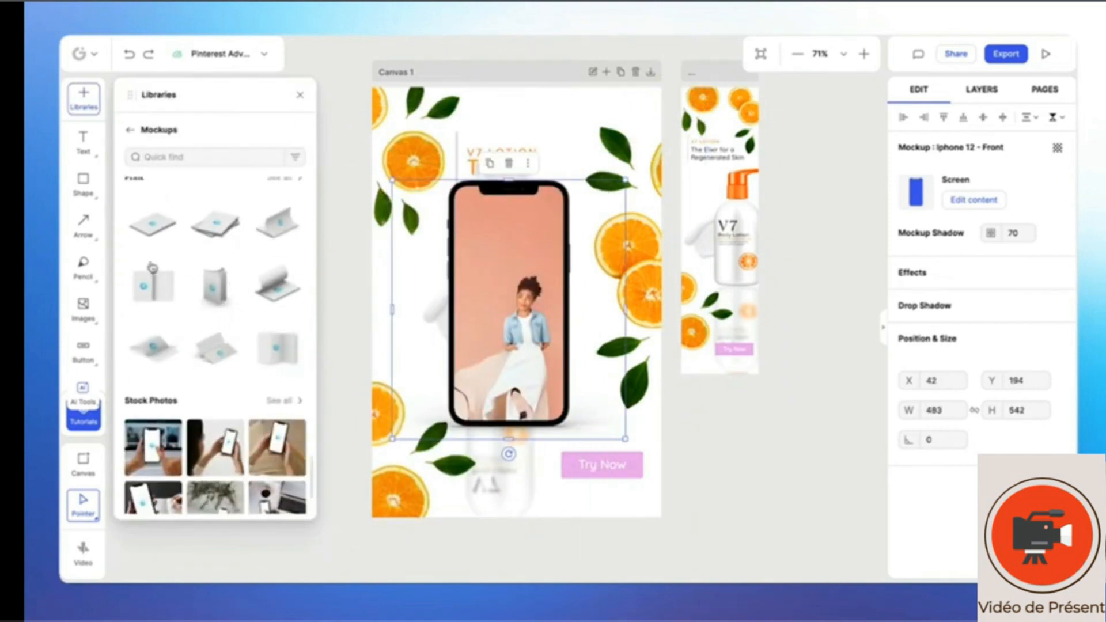
scroll(153, 268, "up", 1)
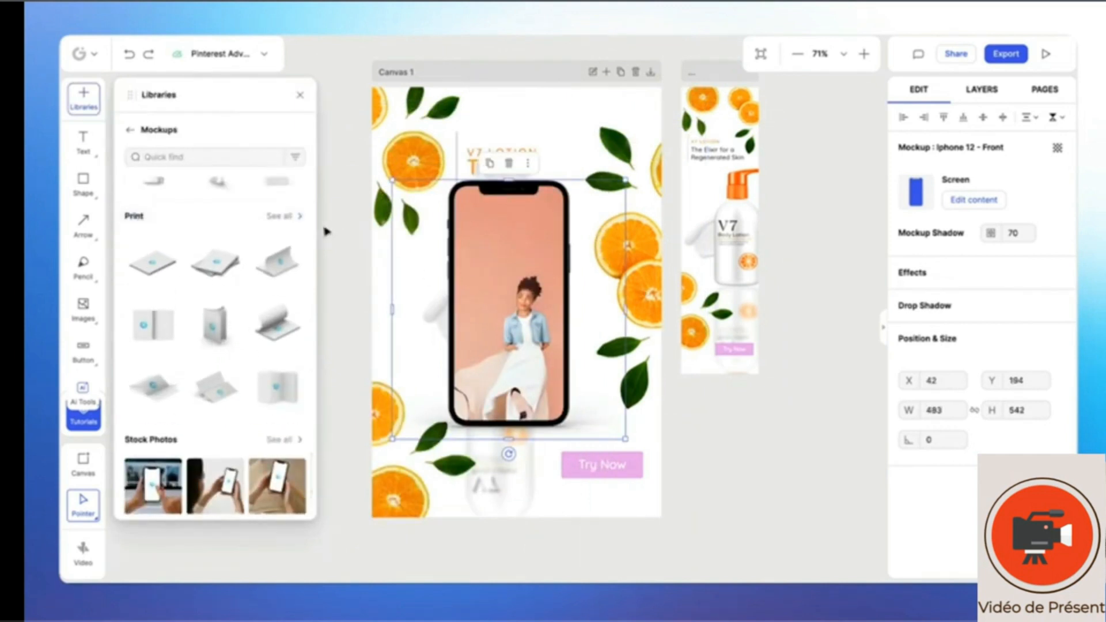
left_click(283, 216)
scroll(255, 328, "down", 2)
scroll(254, 328, "down", 5)
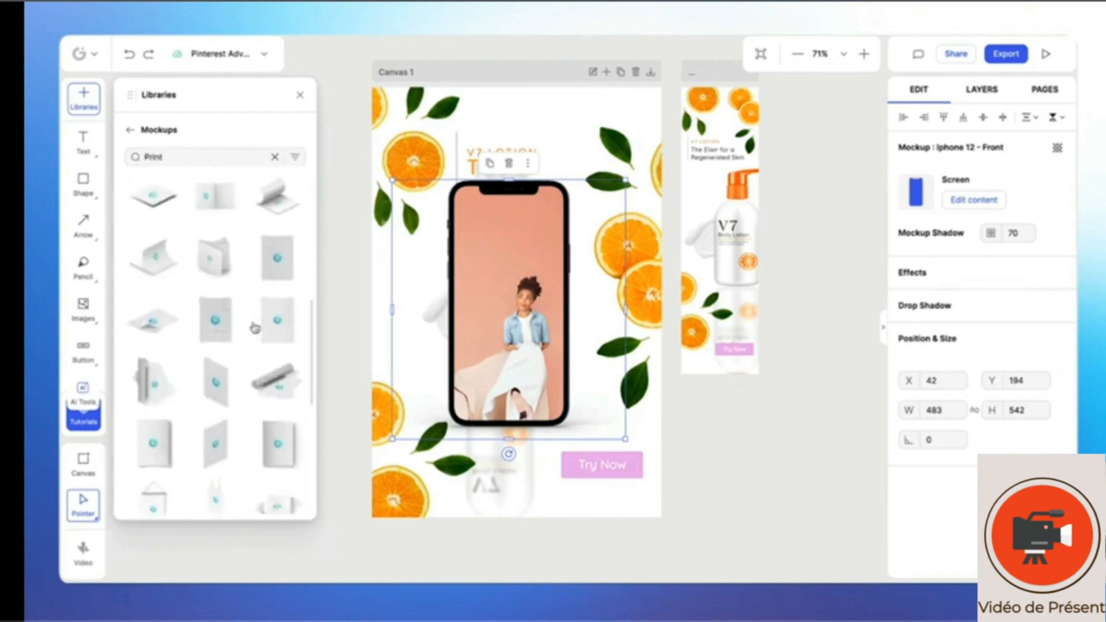
left_click(129, 130)
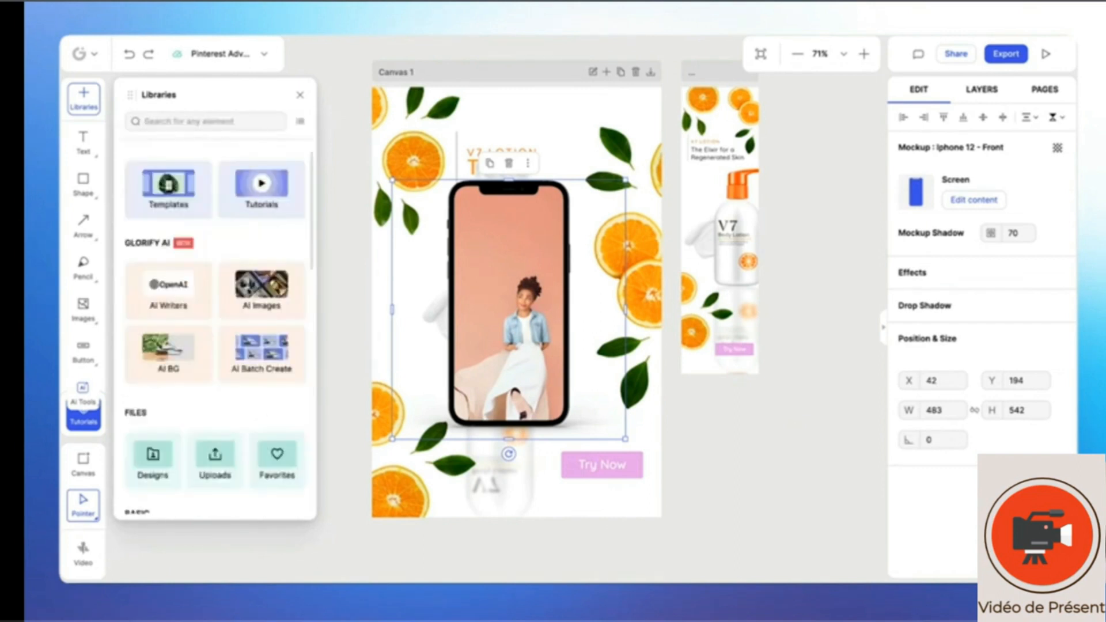
Add the browser-window icon with a rising chart arrow from The Noun Project near the advert's headline
scroll(248, 293, "down", 6)
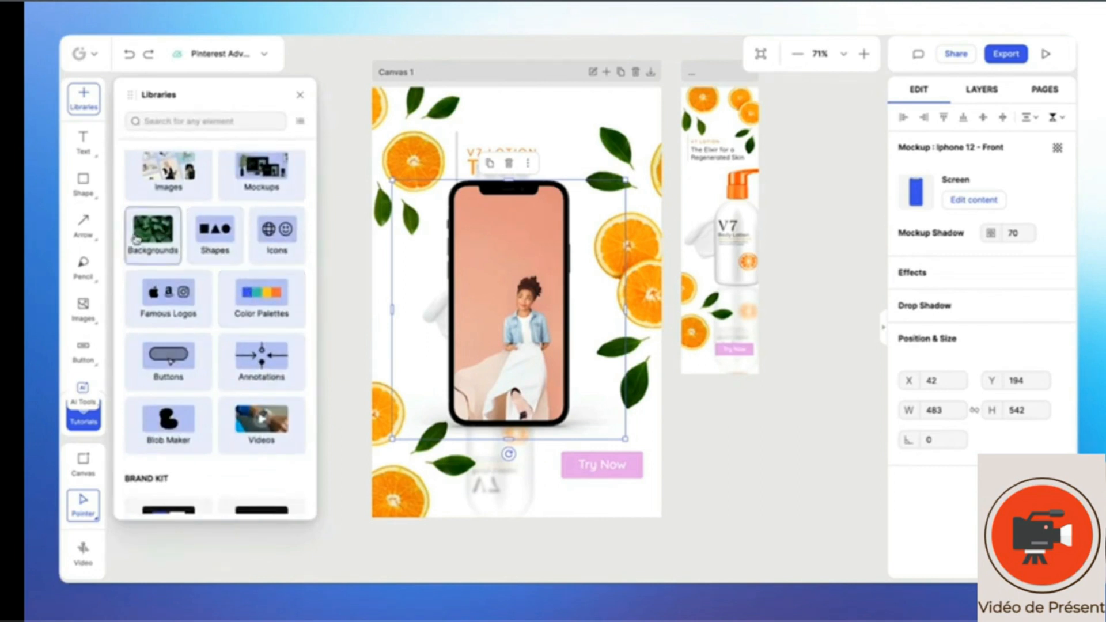
left_click(277, 234)
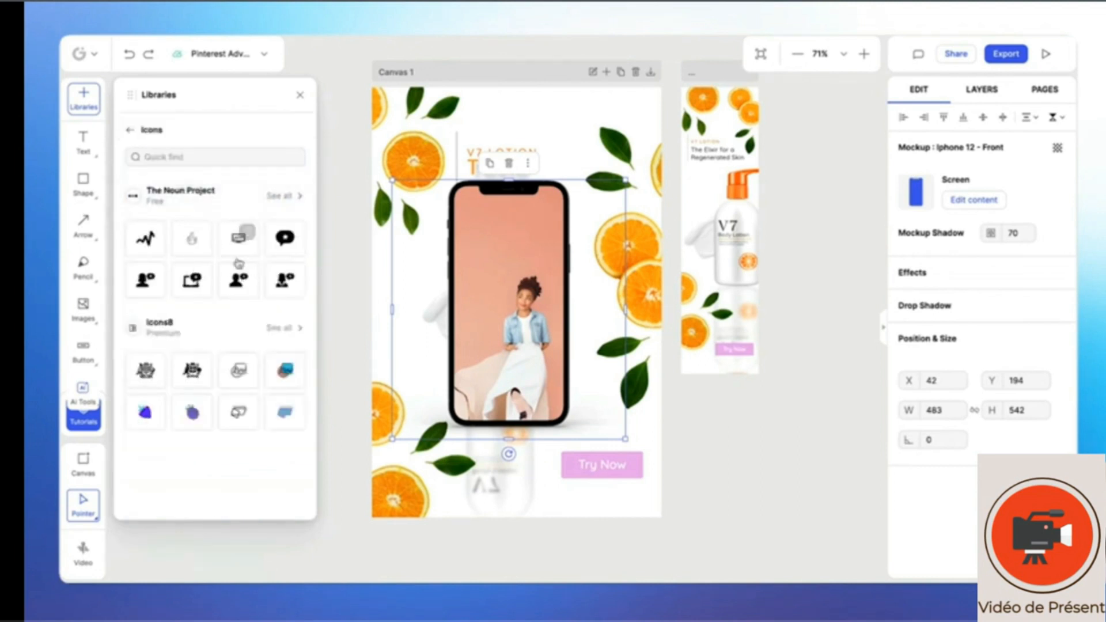
left_click(283, 196)
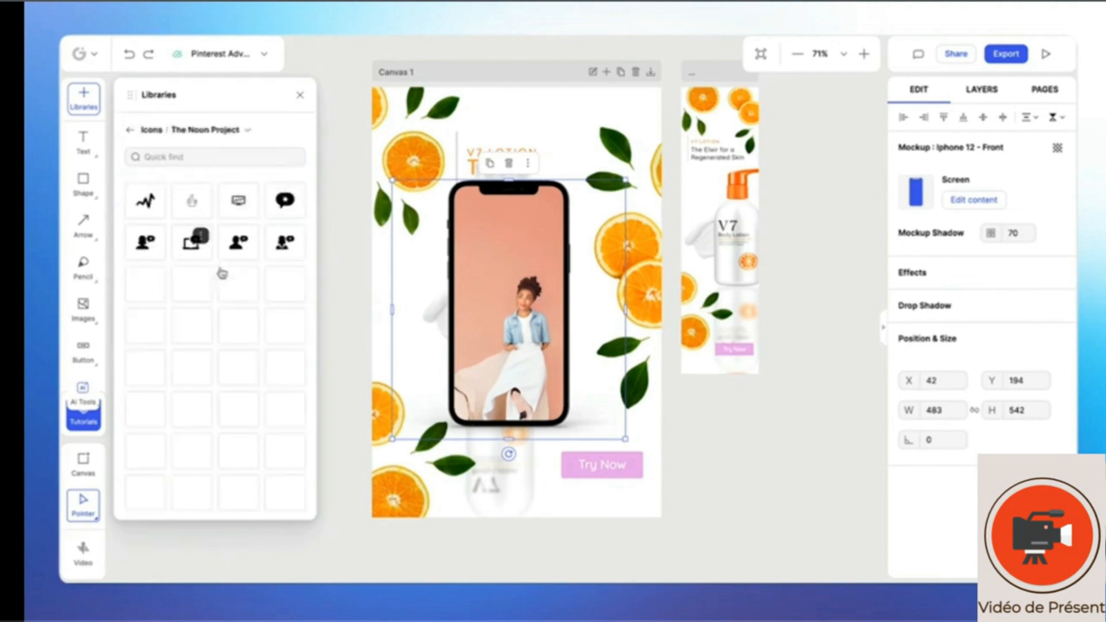
scroll(238, 328, "down", 10)
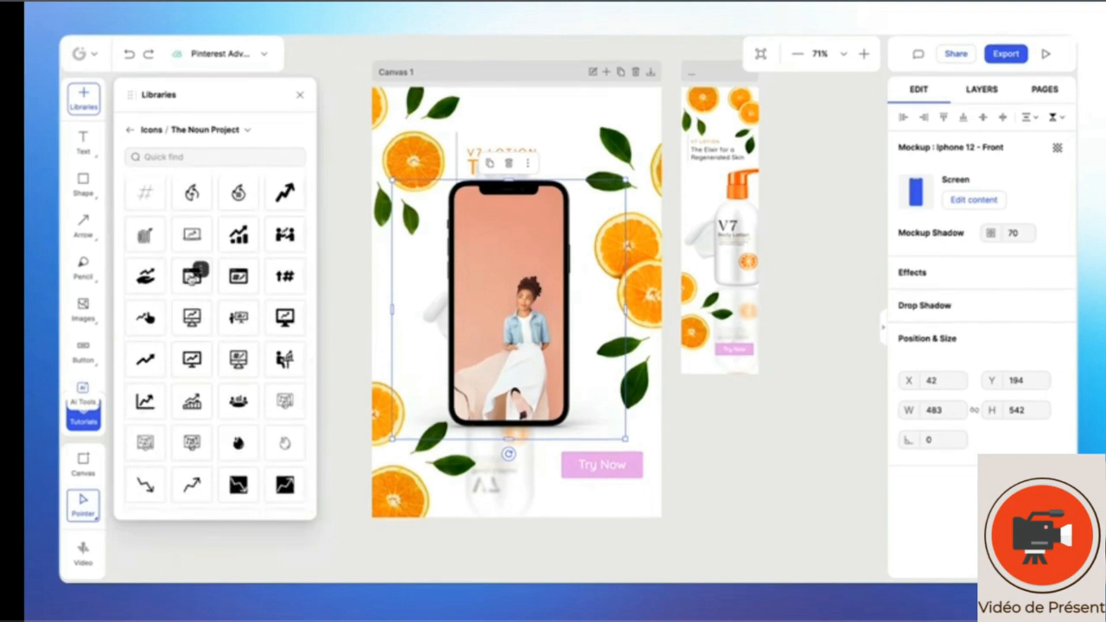
left_click(192, 277)
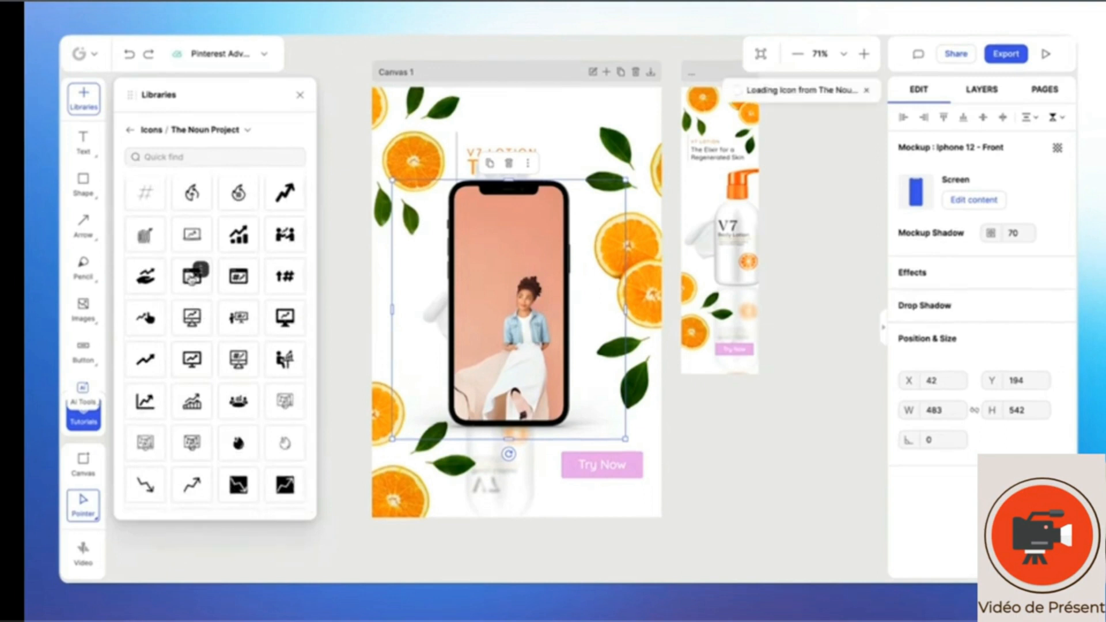
mouse_move(612, 124)
left_mouse_down()
mouse_move(568, 133)
mouse_move(617, 137)
mouse_move(607, 119)
left_mouse_up()
Recolour the chart icon to orange DB8218 and adjust its position beside the headline
mouse_move(1025, 275)
left_click(982, 297)
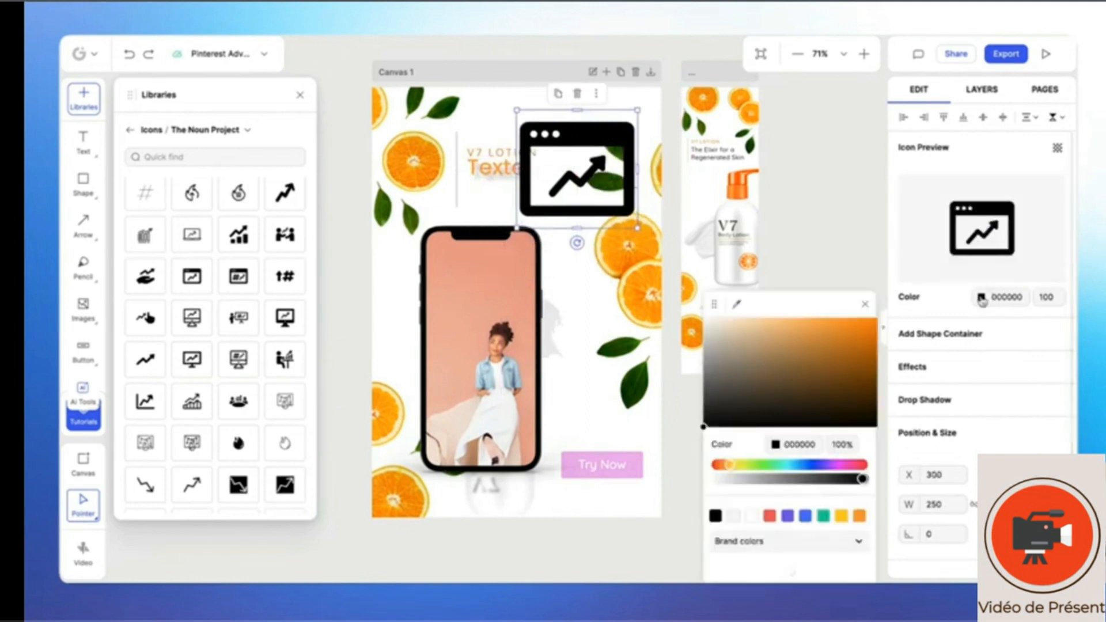
left_click(850, 342)
left_click_drag(850, 341, 859, 333)
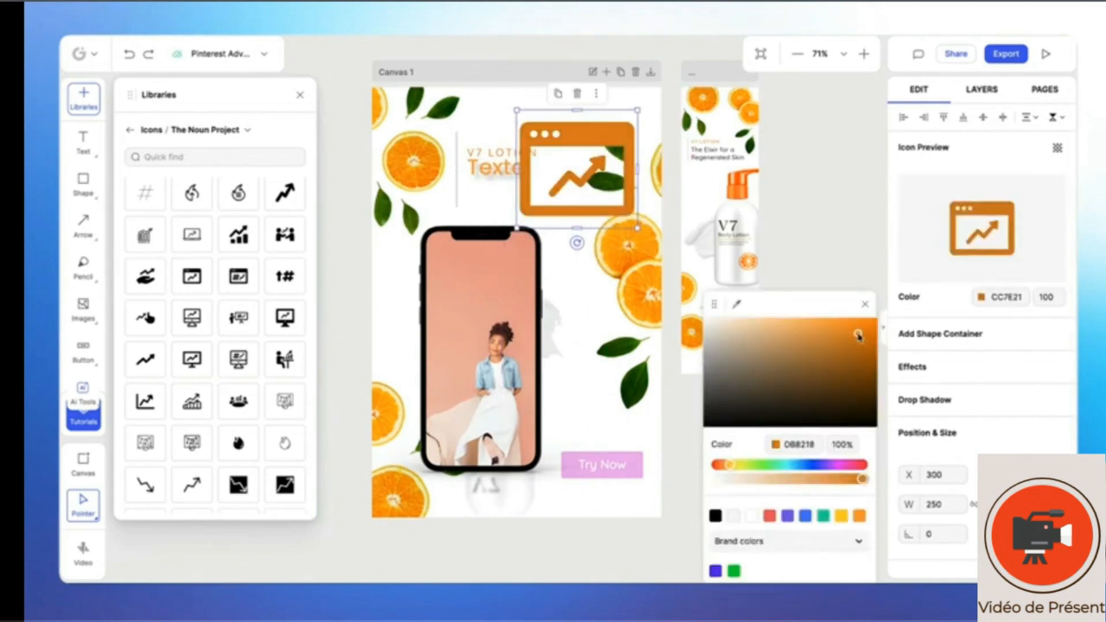
mouse_move(617, 144)
left_mouse_down()
mouse_move(540, 289)
mouse_move(589, 265)
mouse_move(614, 152)
left_mouse_up()
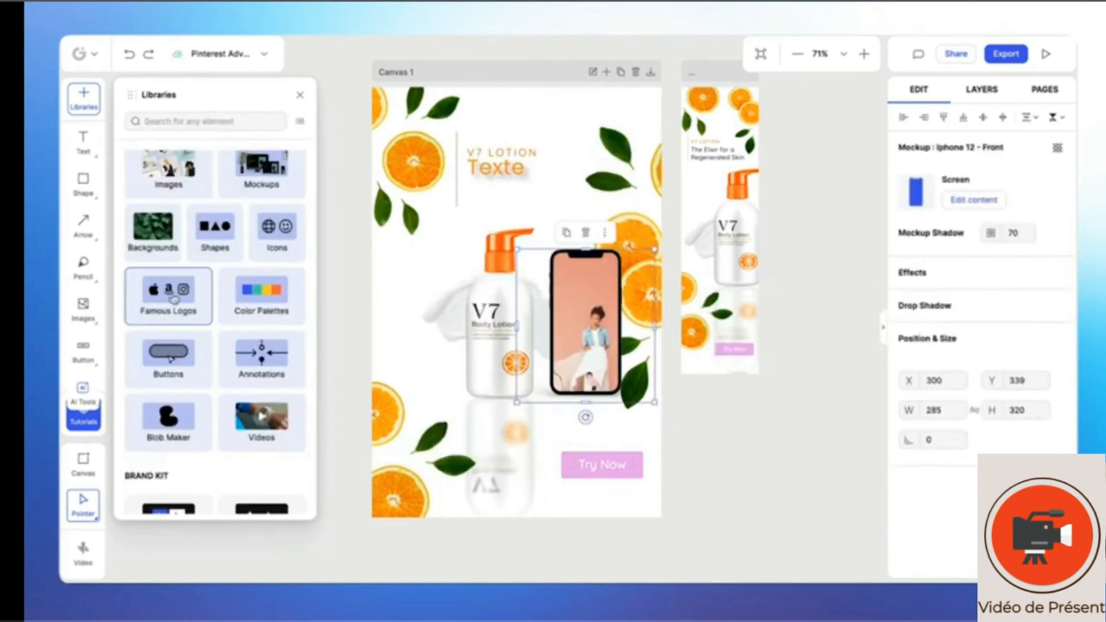
Look through the Famous Logos library for available brand logos
left_click(169, 295)
scroll(268, 284, "down", 3)
scroll(267, 284, "up", 5)
left_click(132, 132)
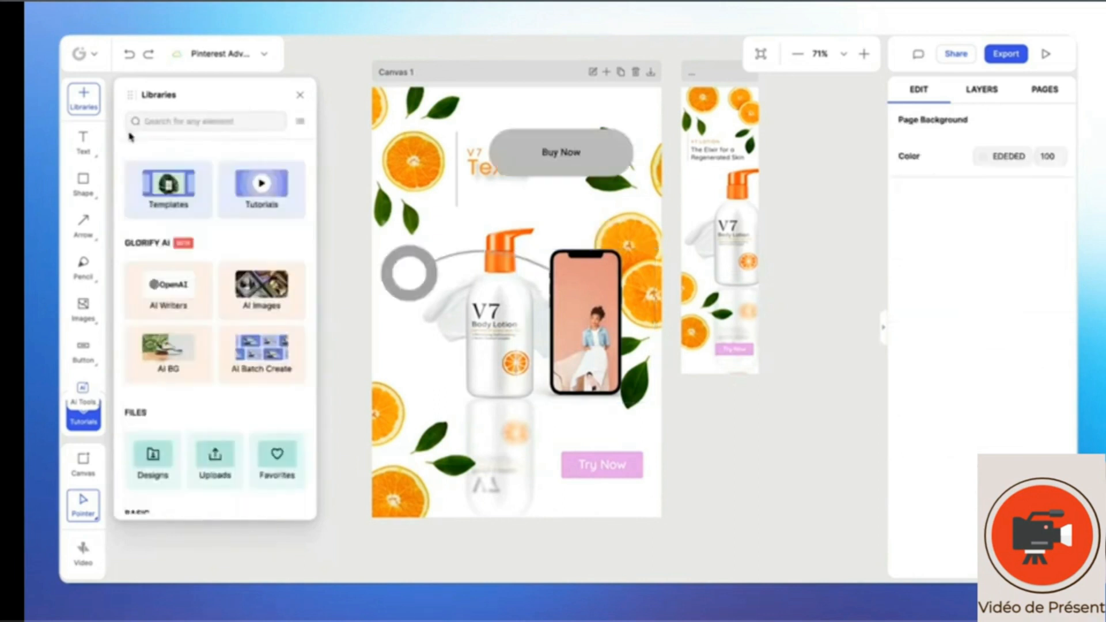
Add a blob with complexity 16 px and contrast 0.8 px beside the bottle's pump, and move the phone mockup to the advert's left edge
scroll(230, 334, "down", 10)
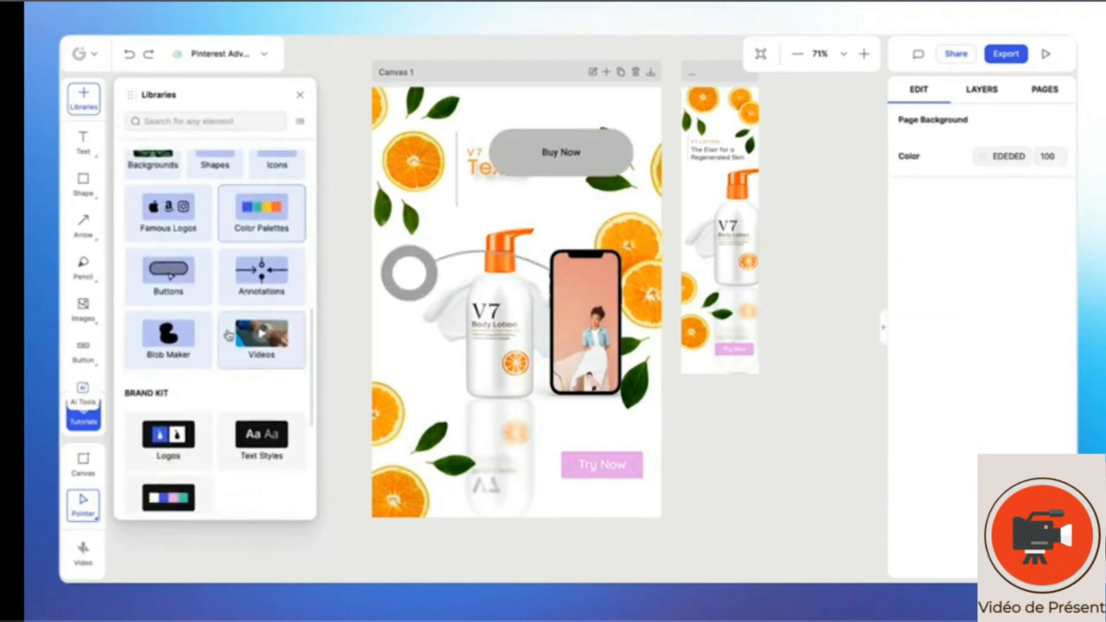
left_click(178, 344)
left_click_drag(129, 290, 167, 289)
left_click_drag(130, 342, 262, 348)
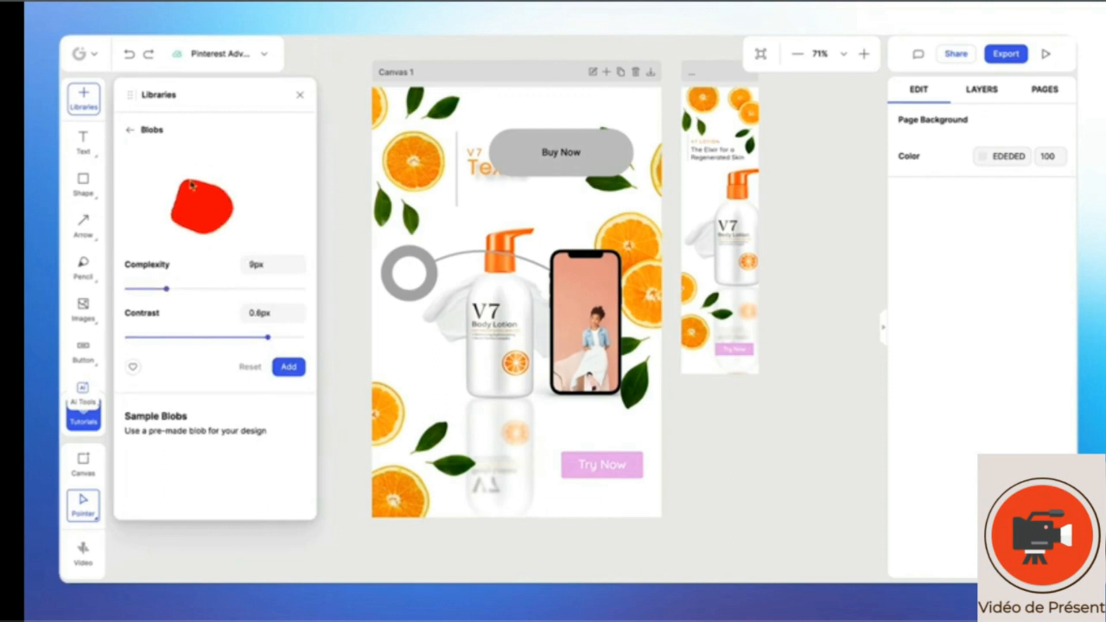
left_click_drag(168, 290, 214, 291)
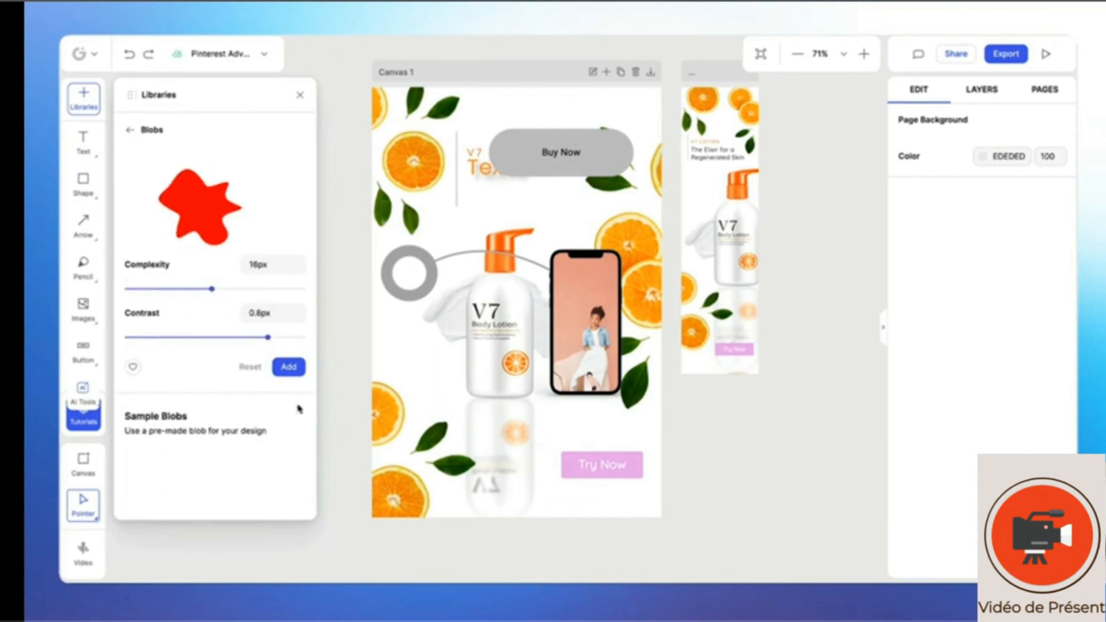
left_click(289, 374)
left_click_drag(552, 311, 364, 233)
left_click_drag(580, 305, 562, 269)
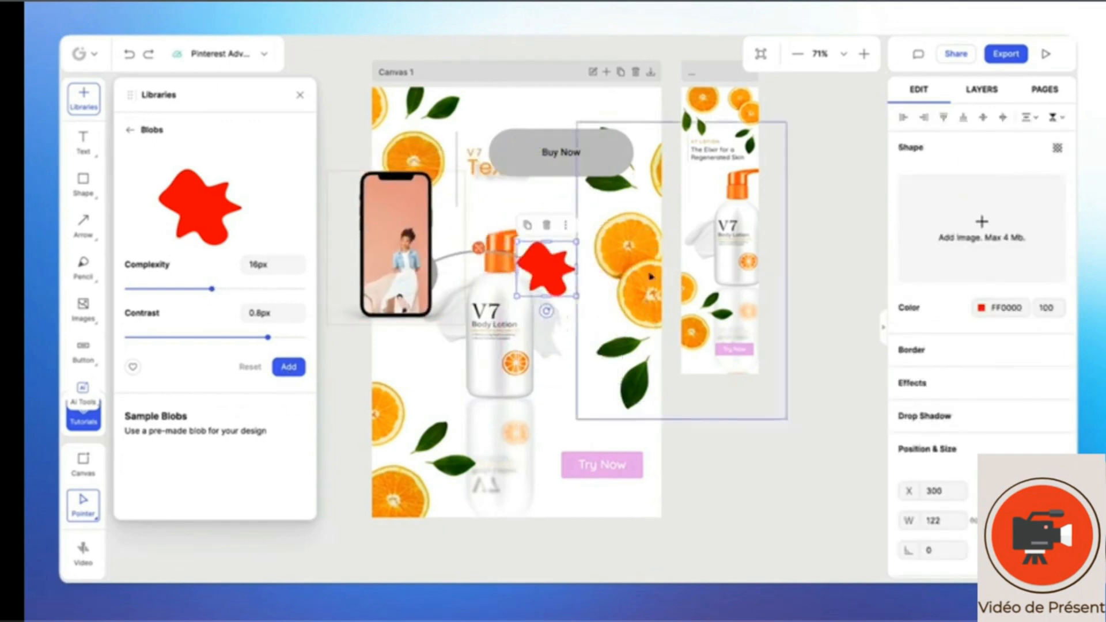
Colour the blob blue 4E76F8, fill it with the uploaded photo of the woman against a pink wall, and move it slightly up
left_click(981, 309)
left_click(805, 392)
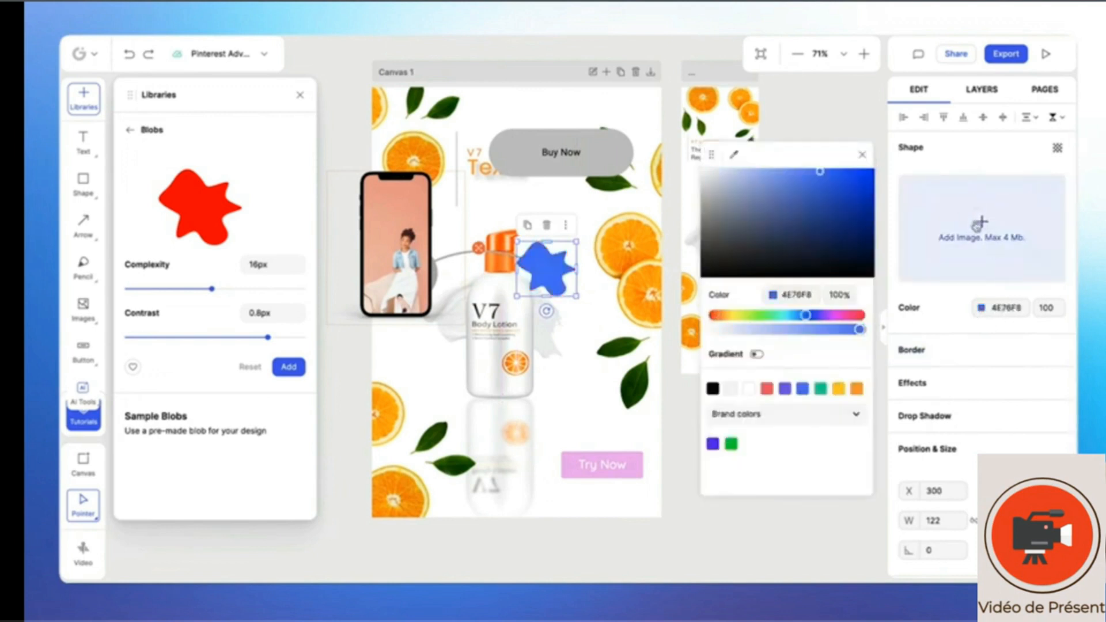
left_click(981, 223)
left_click(750, 265)
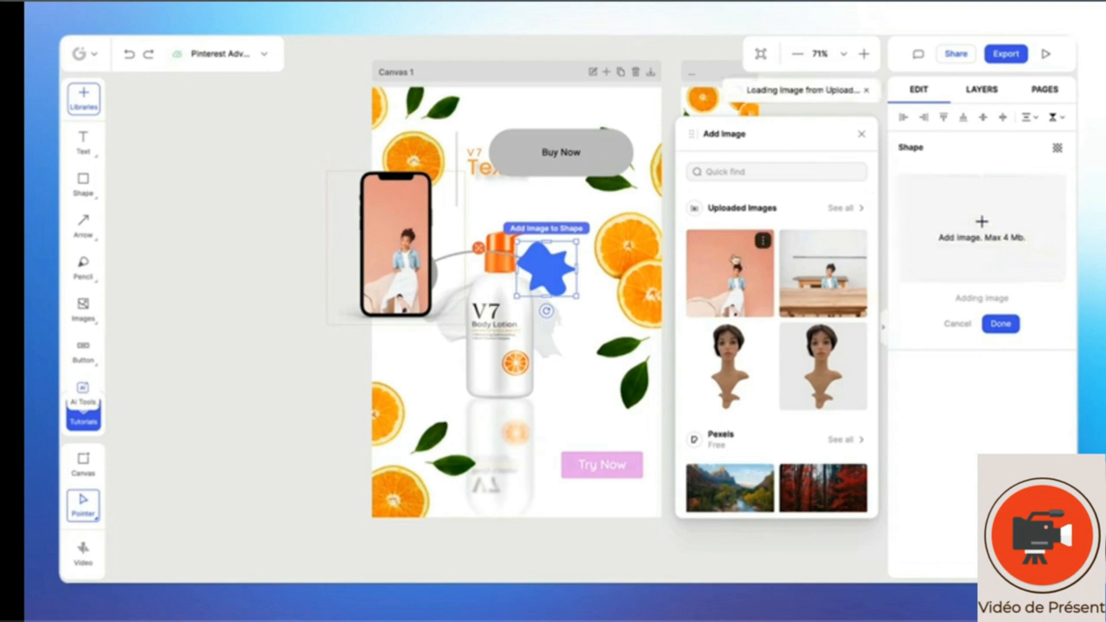
left_click_drag(551, 271, 570, 235)
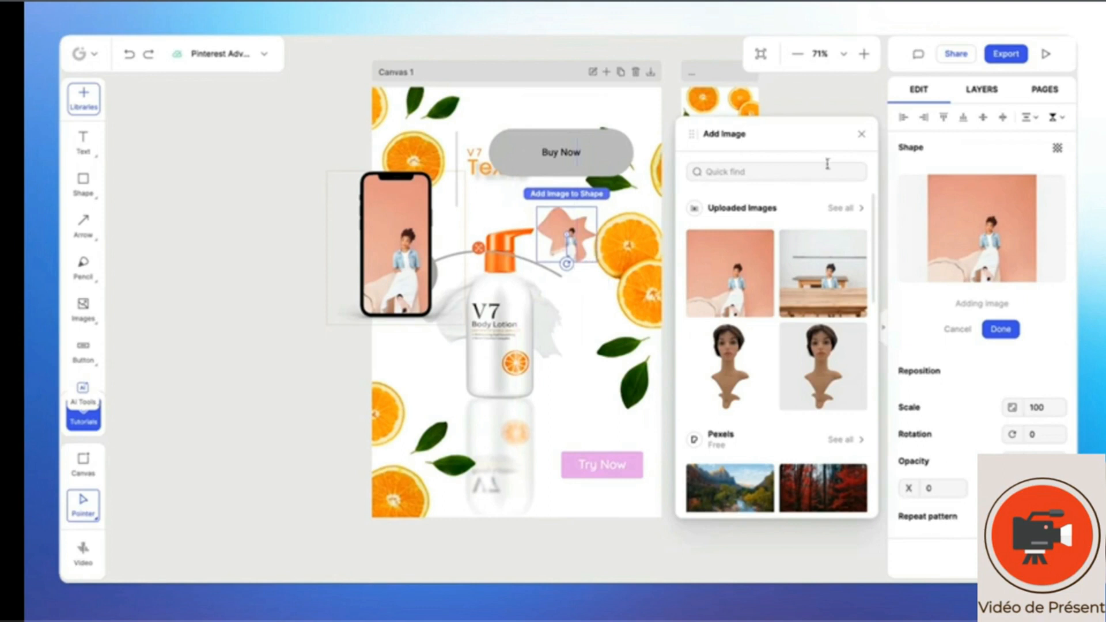
left_click(864, 135)
Browse the Videos library and open the full Pixabay Videos collection
left_click(83, 98)
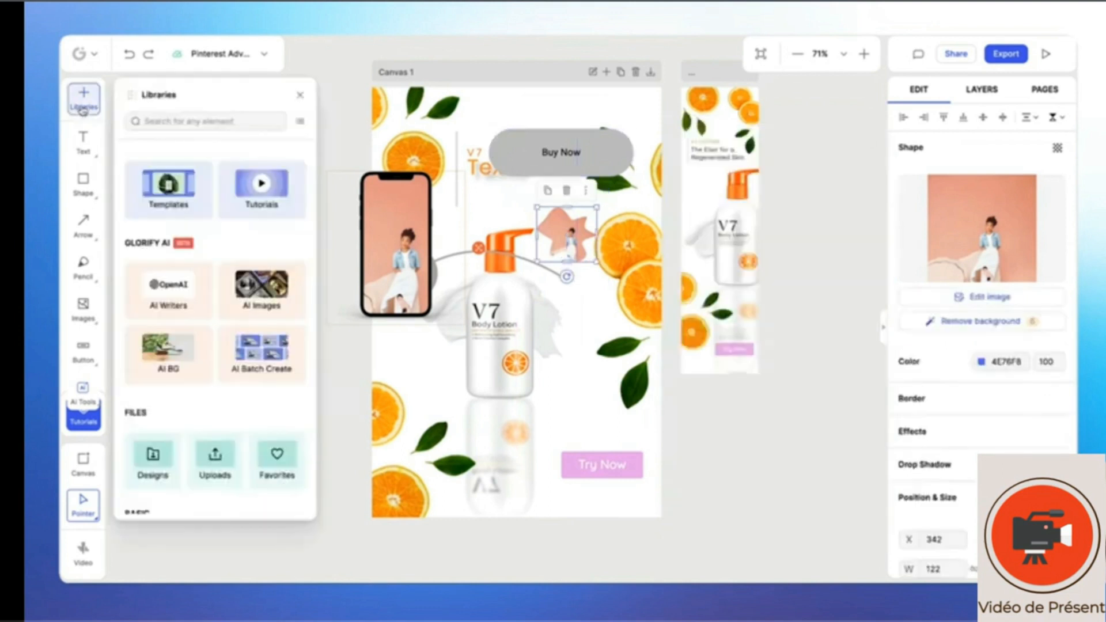
scroll(204, 384, "down", 10)
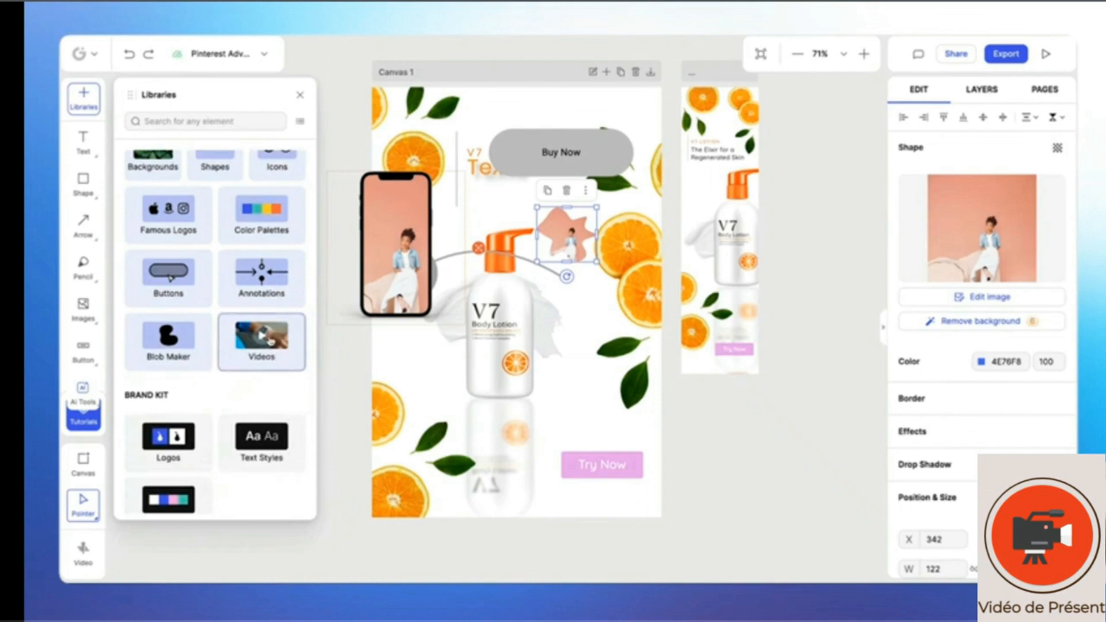
left_click(271, 340)
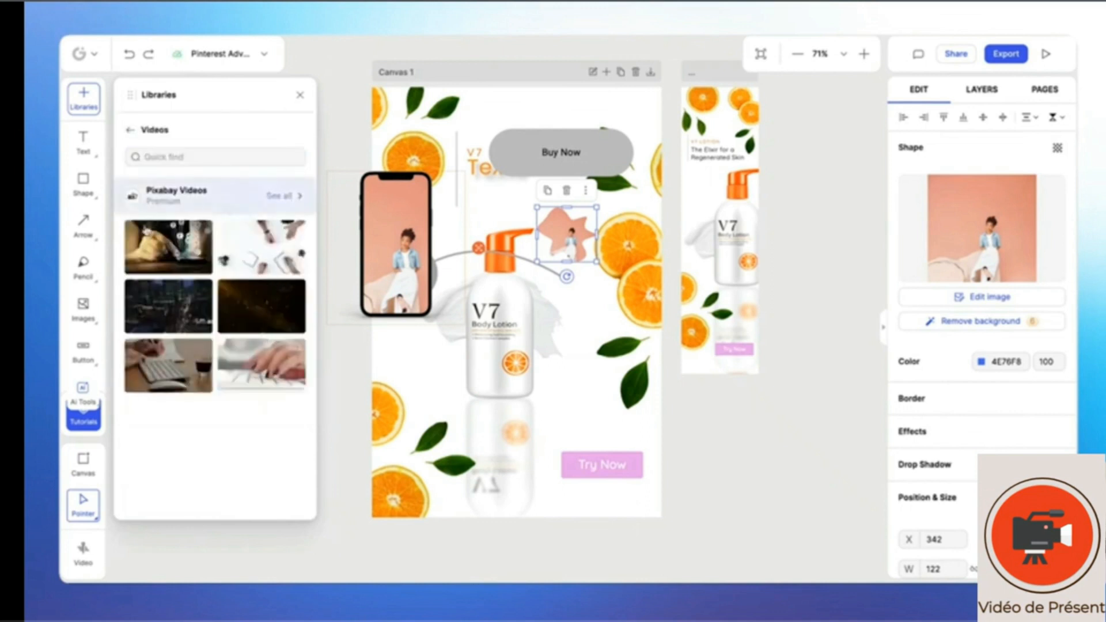
left_click(281, 197)
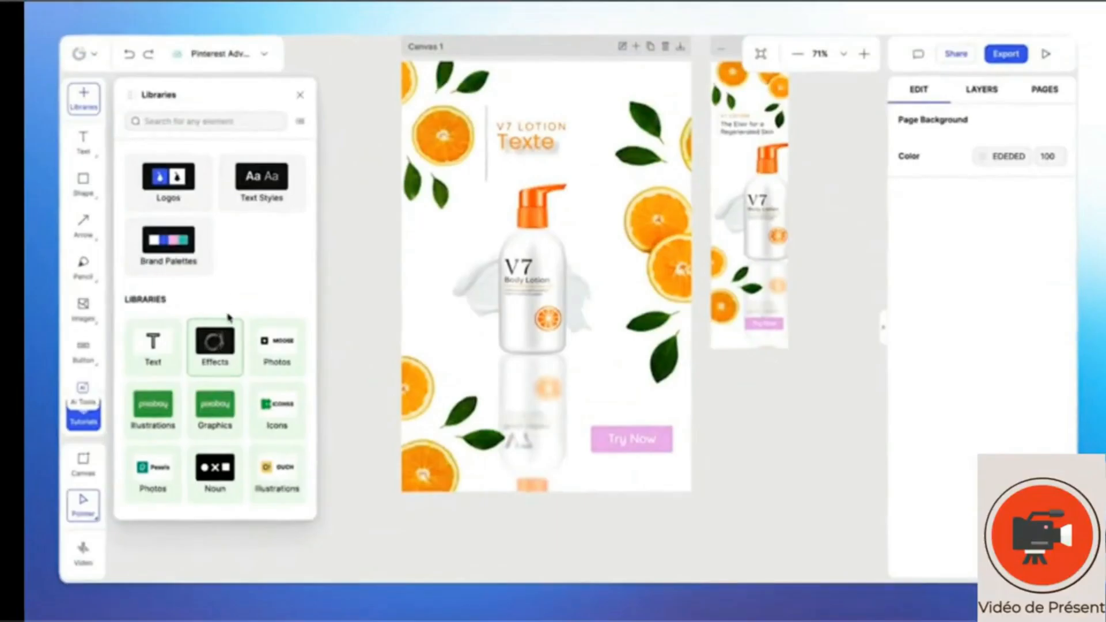
Look through the ready-made designs in the Text library and the artwork in the Ouch Illustrations library
left_click(167, 356)
scroll(215, 314, "down", 4)
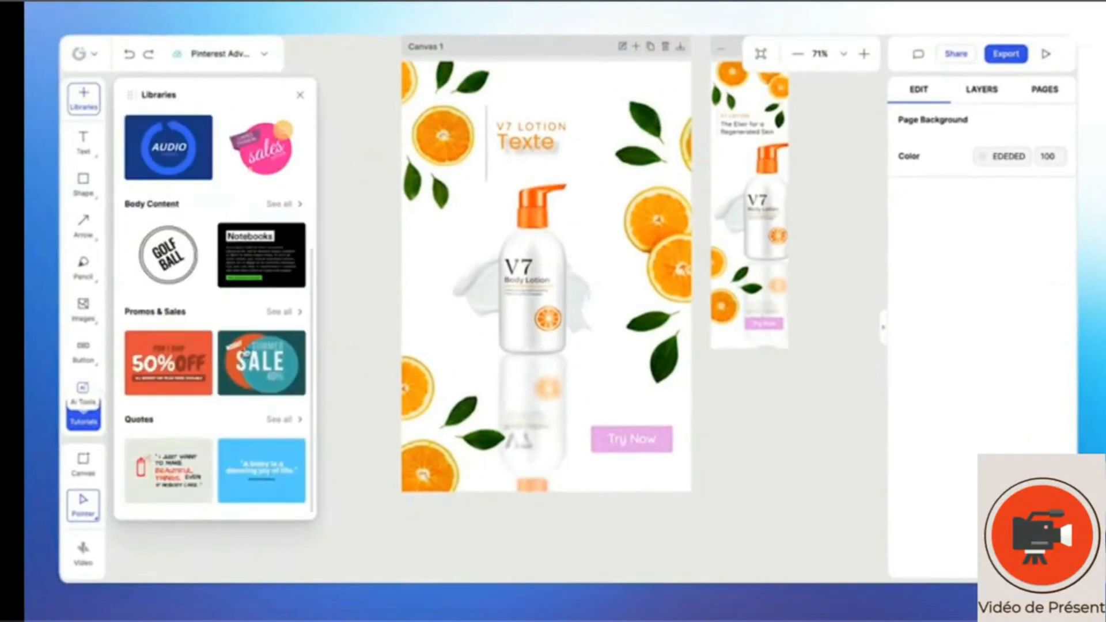
scroll(185, 171, "up", 4)
left_click(132, 128)
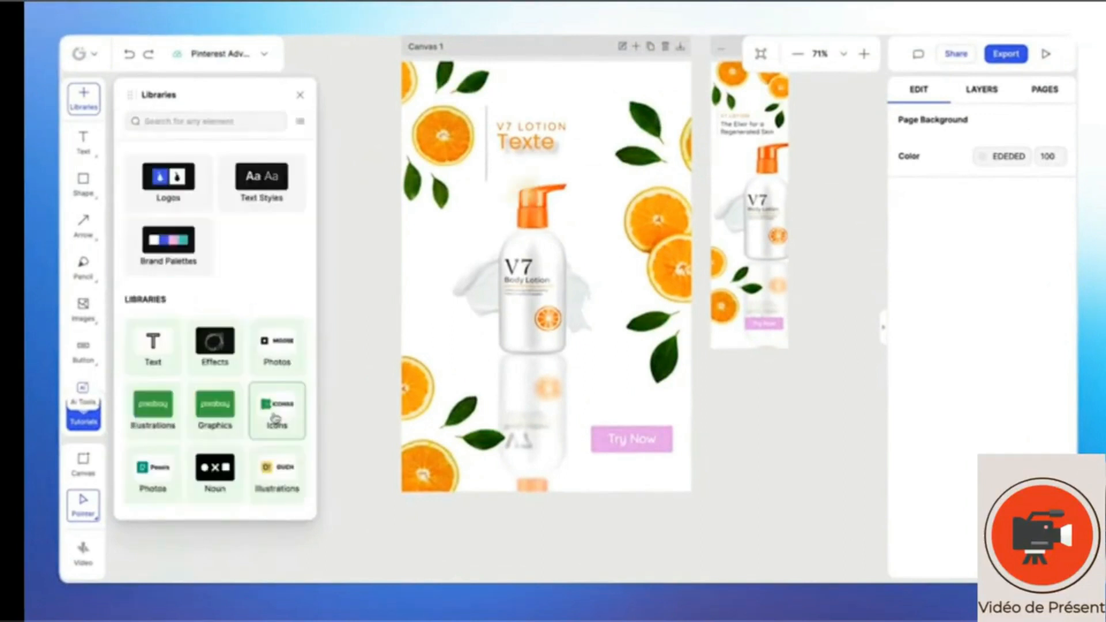
left_click(287, 468)
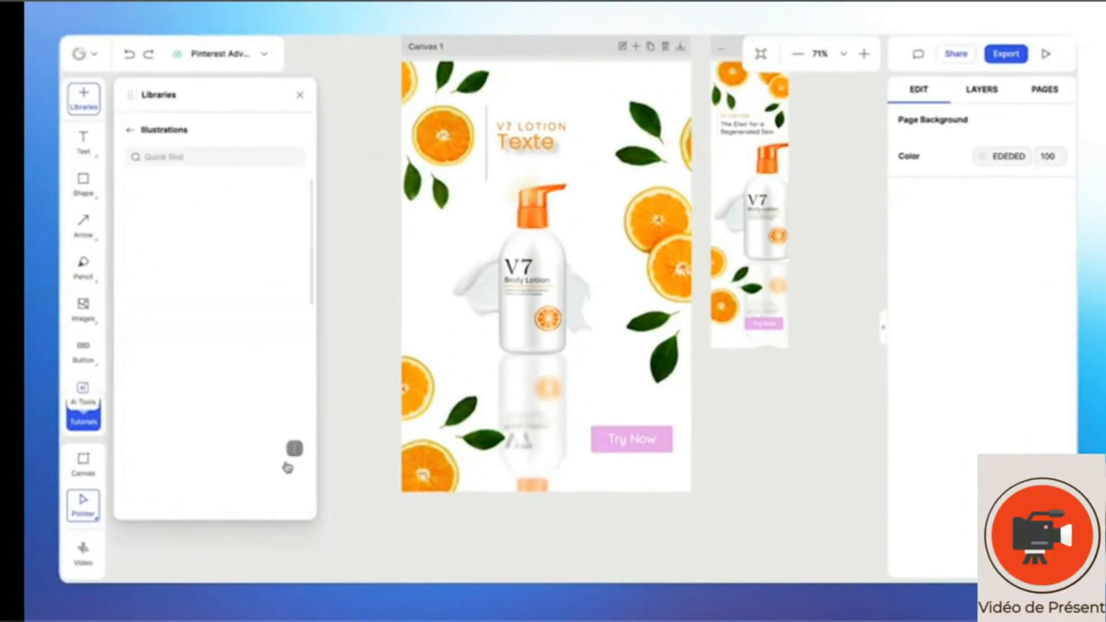
scroll(288, 444, "down", 5)
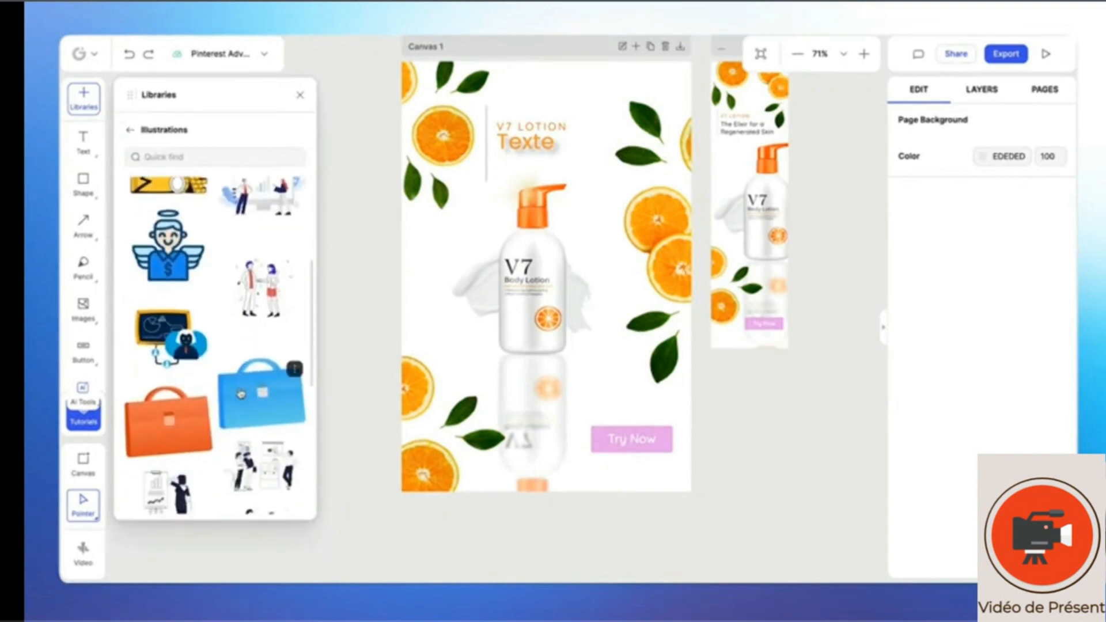
scroll(242, 395, "down", 5)
scroll(216, 346, "down", 5)
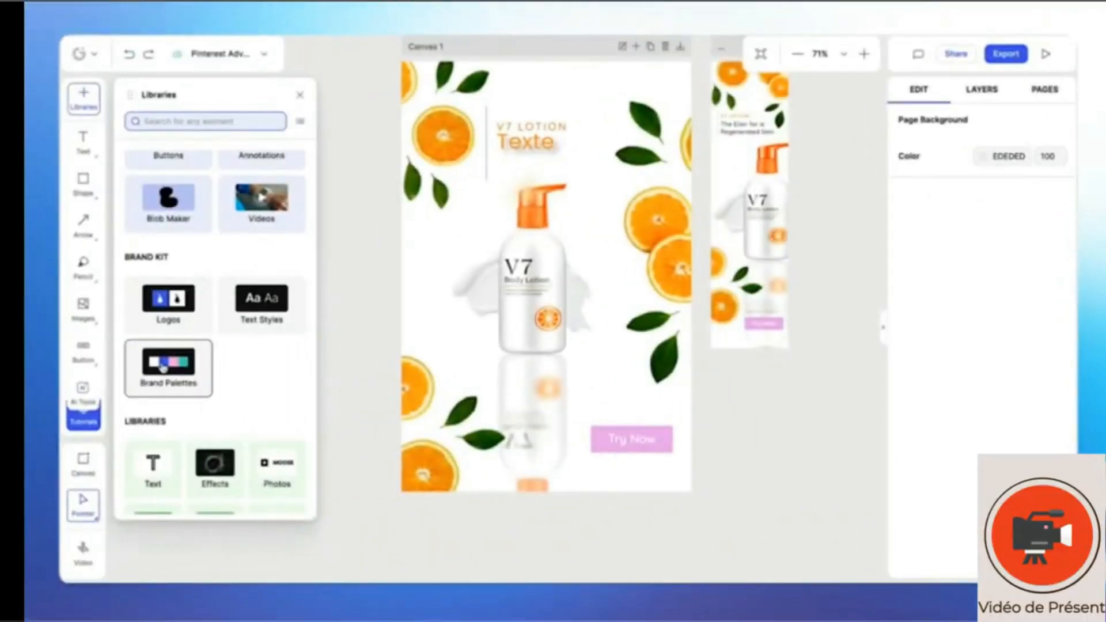
Add the VieDeDingue brand logo to Canvas 1, enlarge it and place it above the V7 LOTION headline
left_click(193, 324)
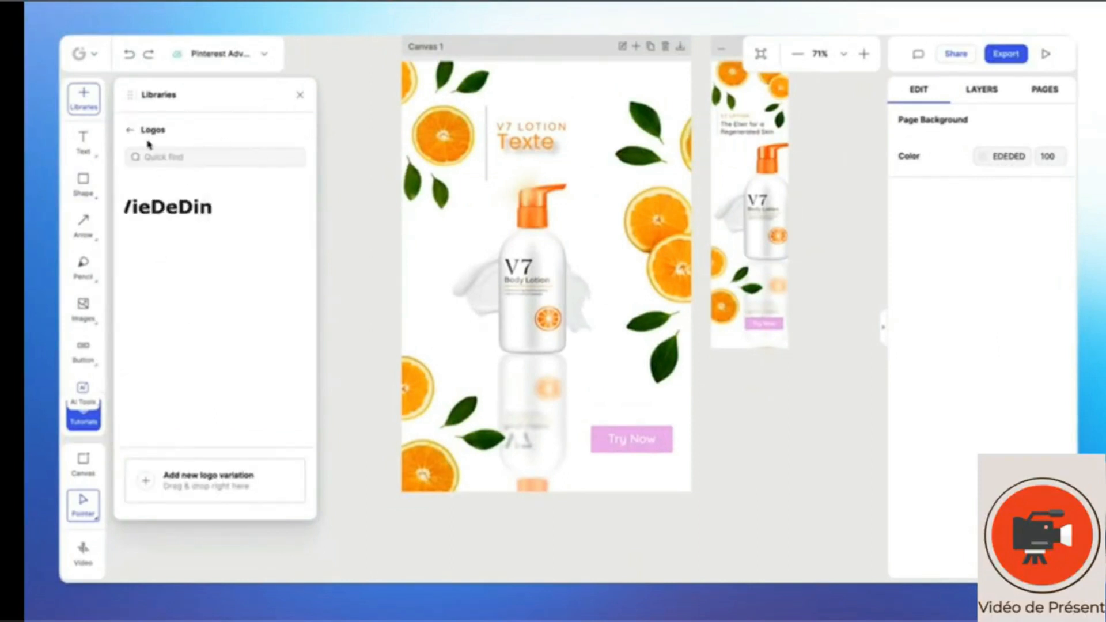
left_click(190, 212)
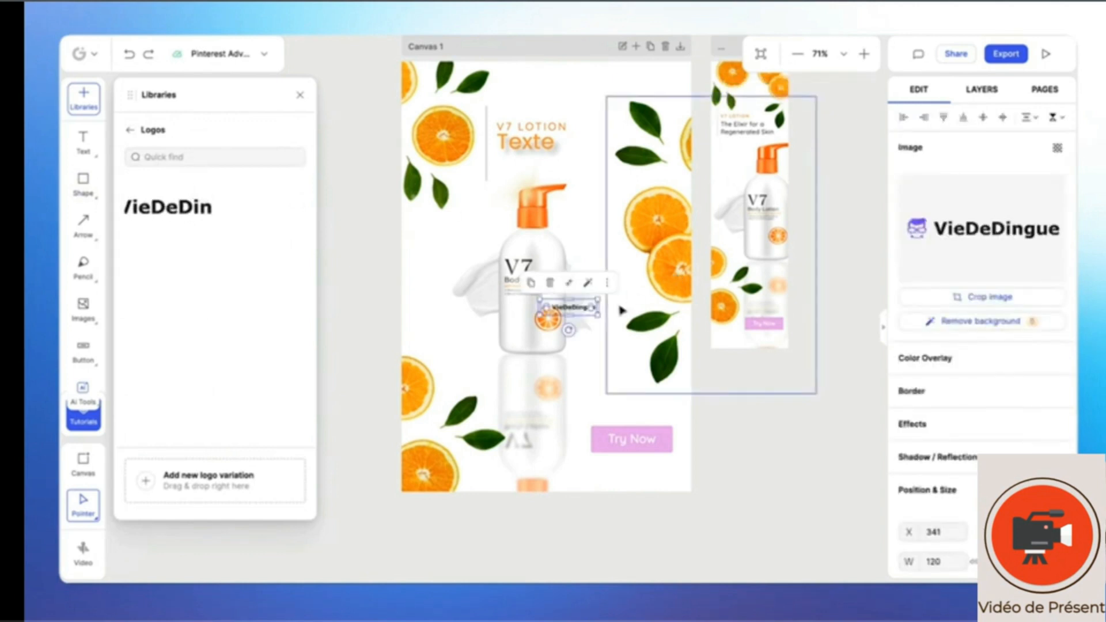
left_click(539, 300)
left_click_drag(591, 311, 679, 154)
left_click_drag(620, 117, 570, 98)
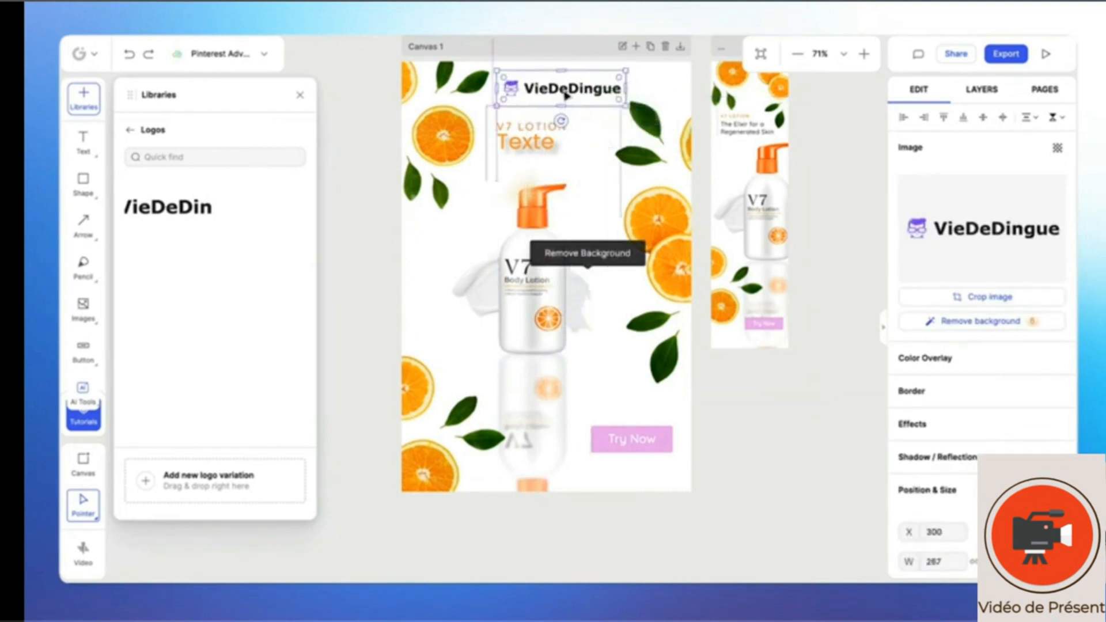
Recolour Canvas 1 with the VDD brand palette and shuffle its purple and green colours several times
left_click(135, 133)
scroll(259, 452, "down", 5)
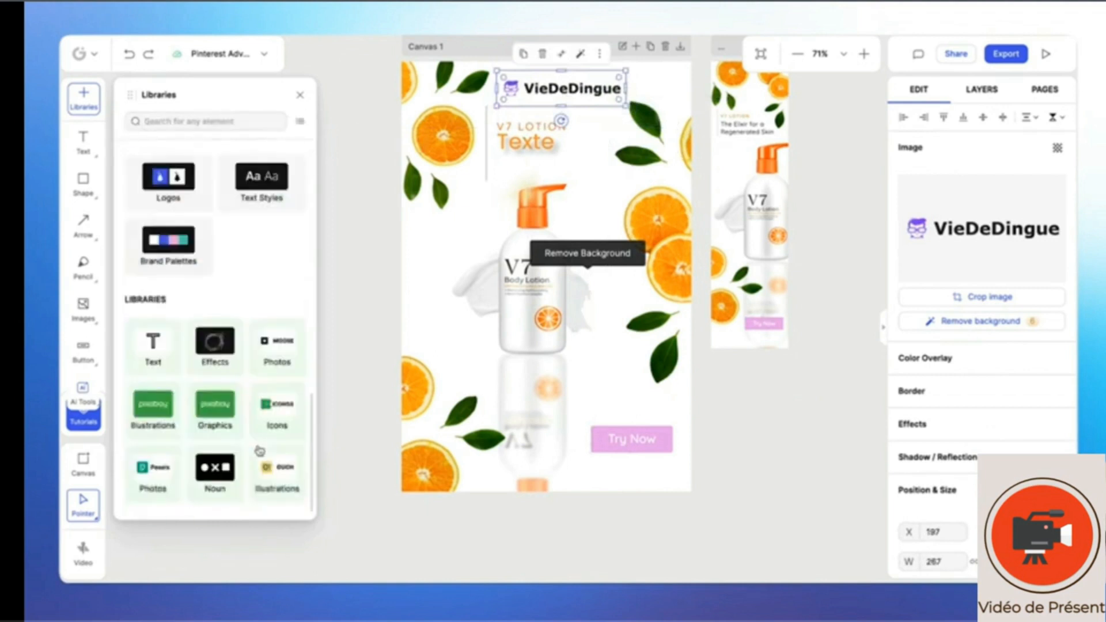
left_click(196, 274)
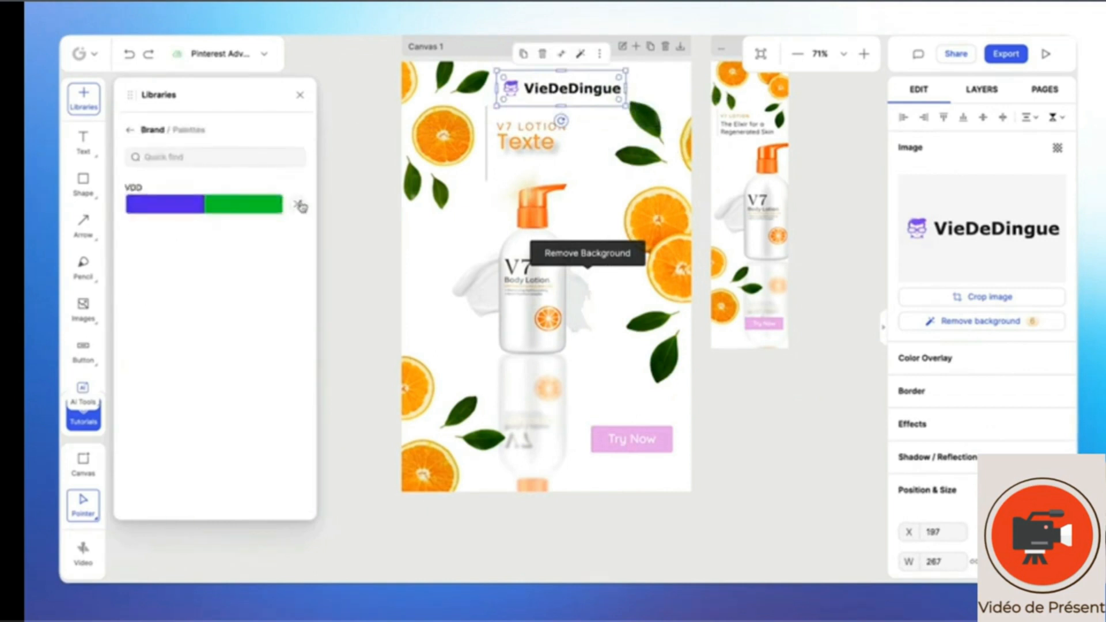
left_click(431, 49)
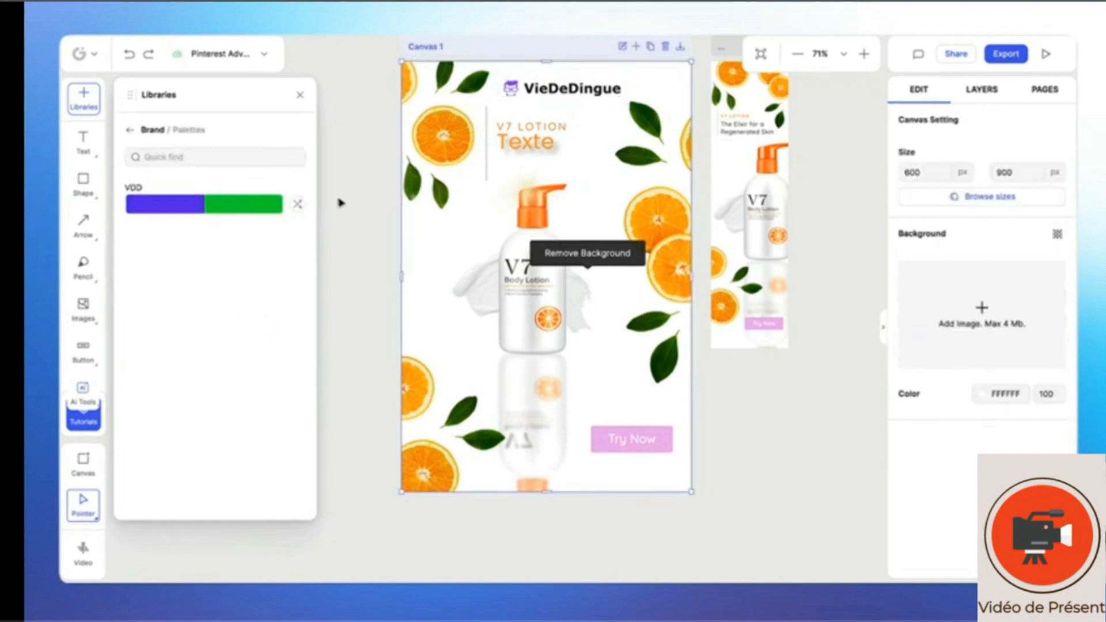
left_click(298, 207)
left_click(298, 207)
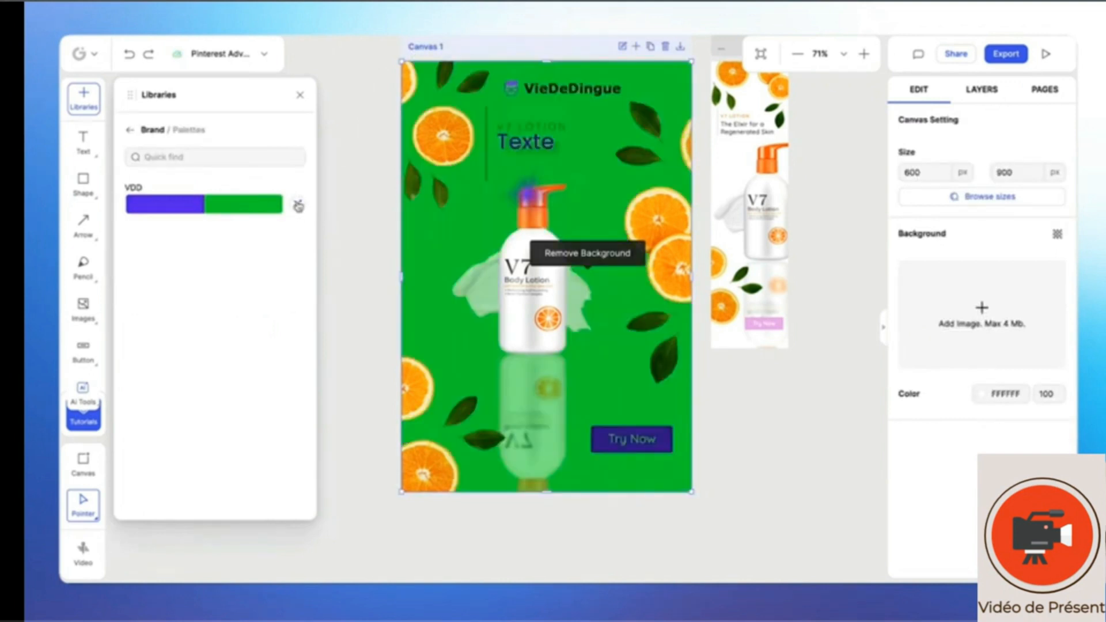
left_click(298, 207)
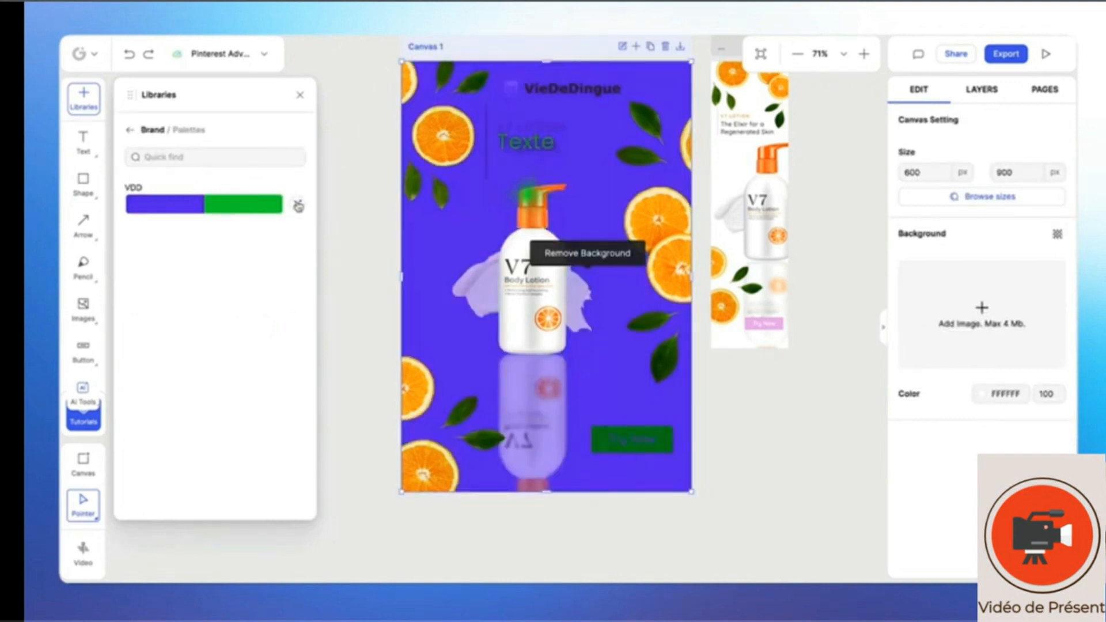
left_click(298, 207)
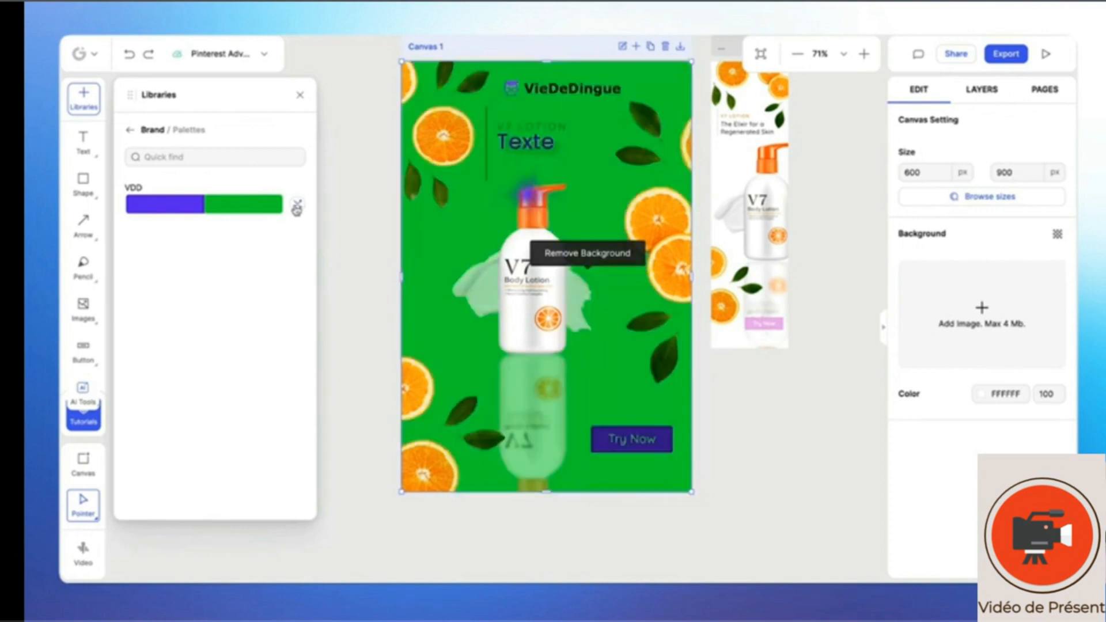
Look over the Color Palettes library and open the full set of Pastel palettes
left_click(127, 131)
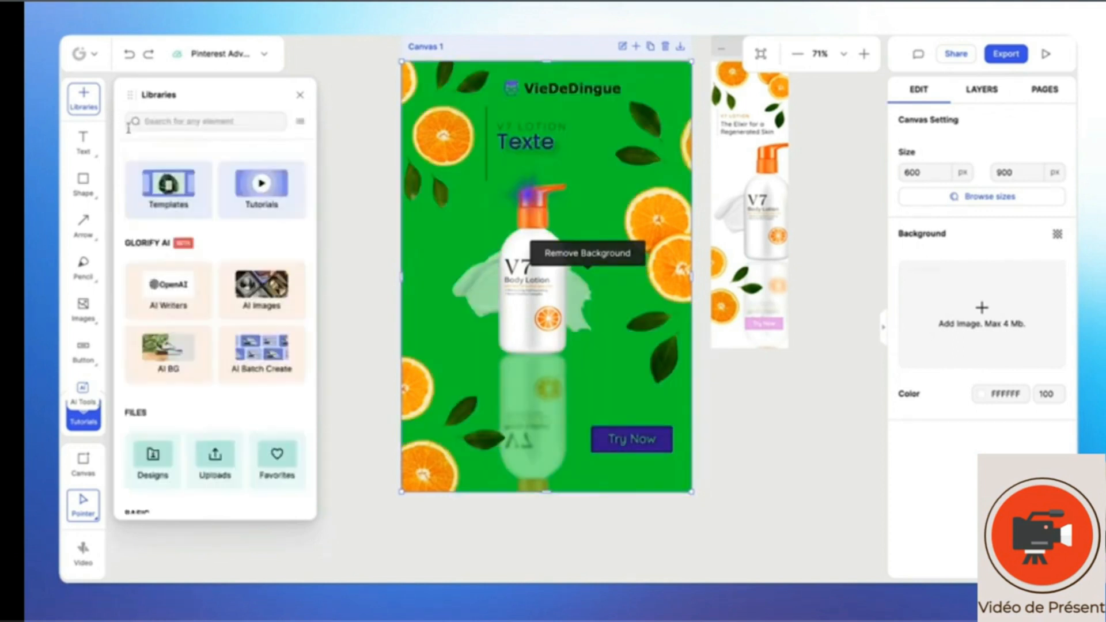
scroll(262, 323, "down", 5)
scroll(262, 323, "up", 5)
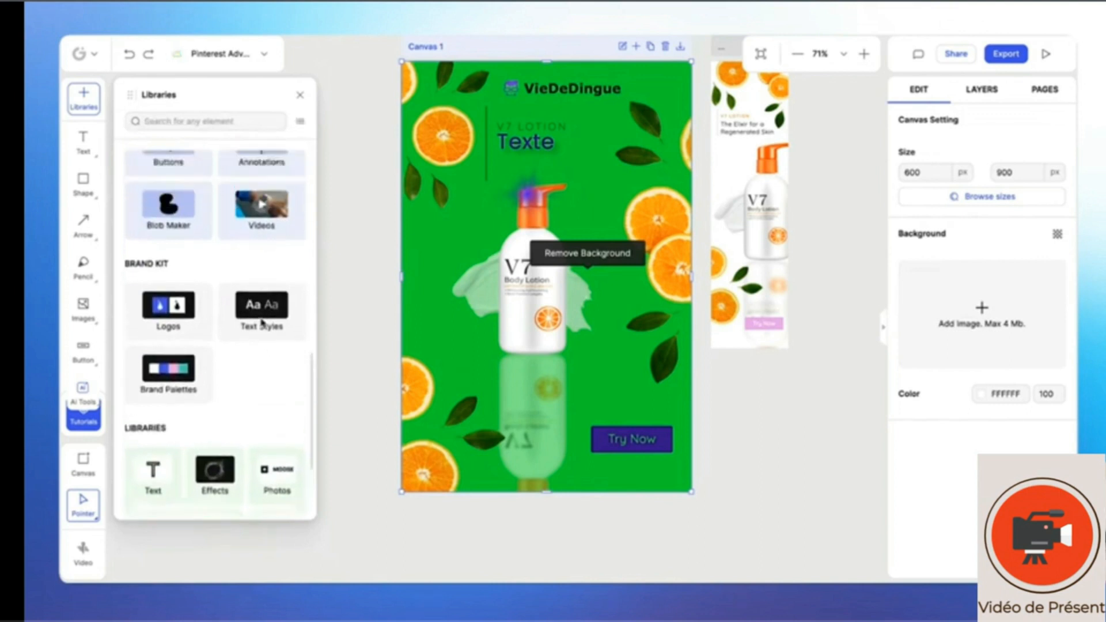
left_click(261, 240)
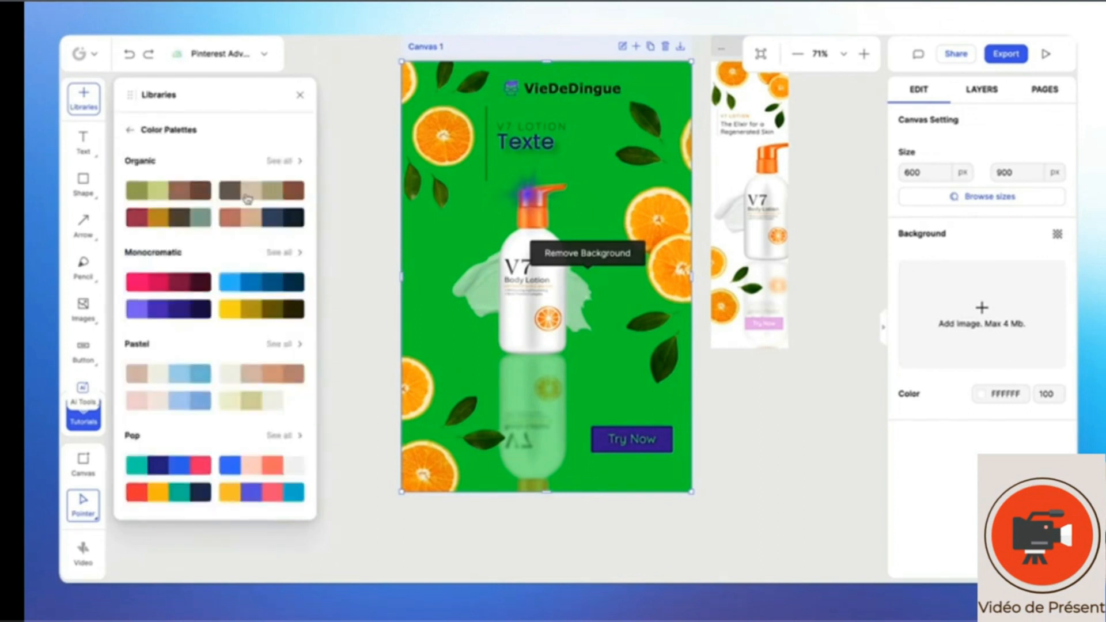
scroll(217, 321, "down", 3)
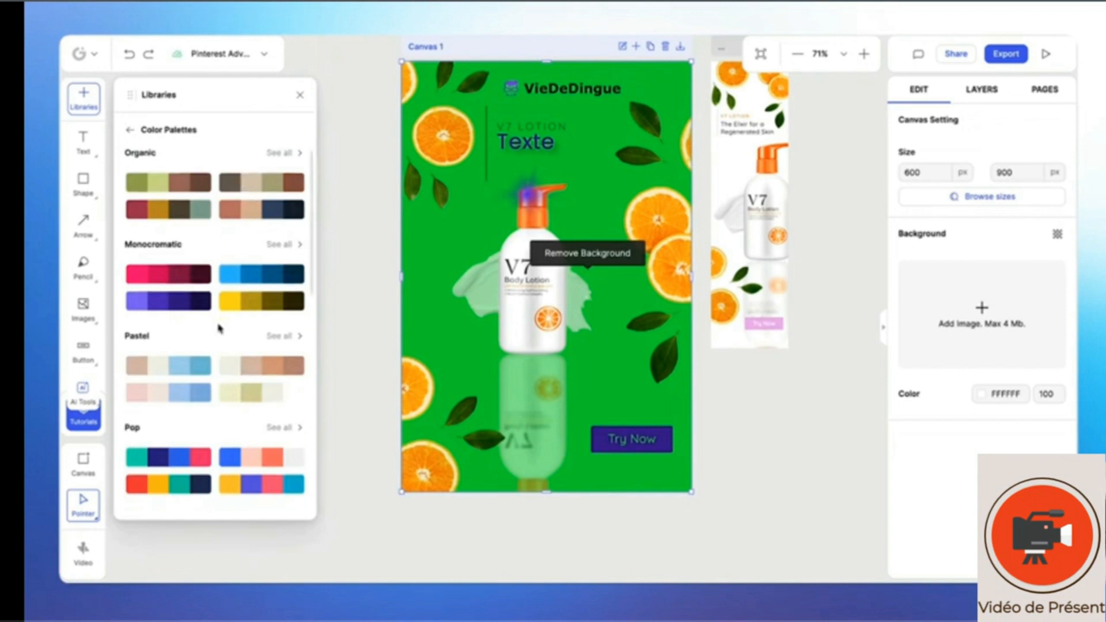
scroll(222, 322, "down", 3)
scroll(219, 328, "up", 4)
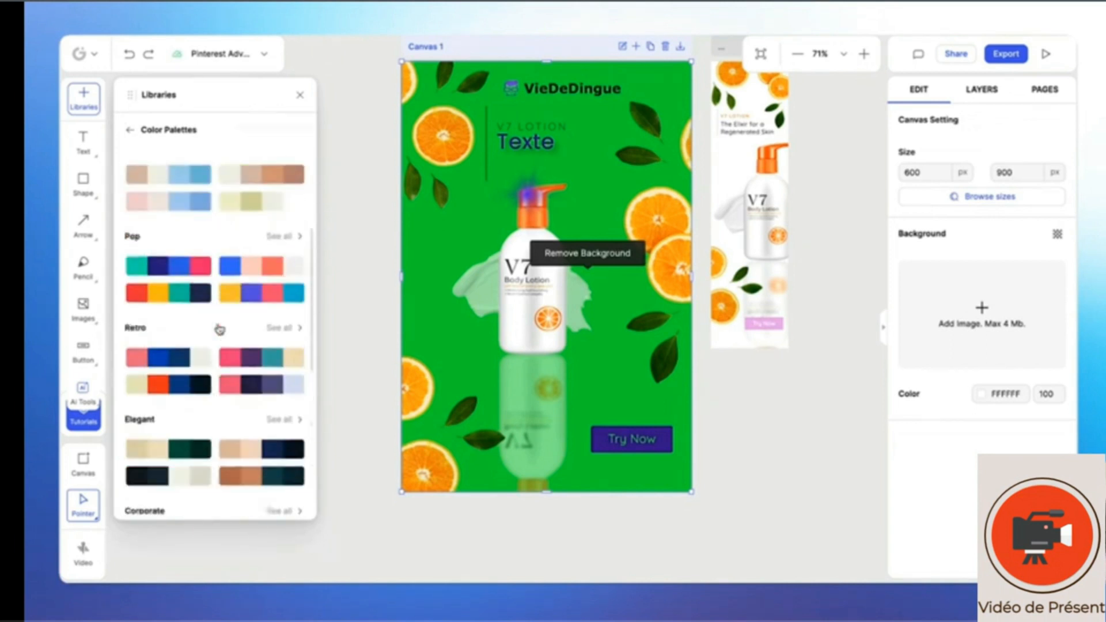
left_click(280, 214)
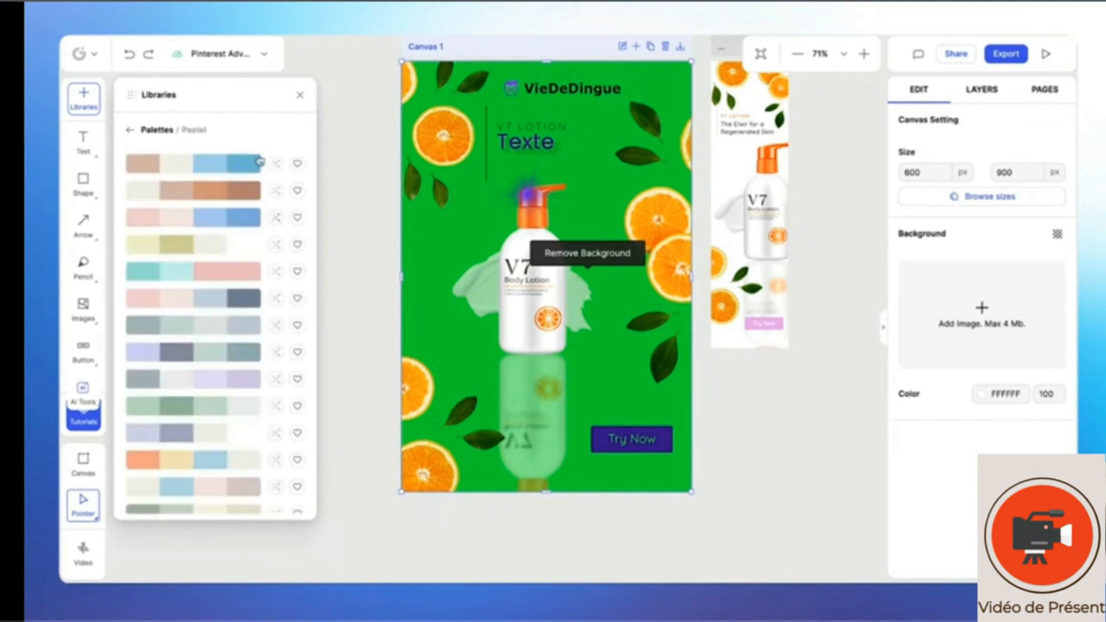
Try the first Pastel palette, in tan, cream and blues, on Canvas 1 and shuffle its colours several times
left_click(278, 165)
left_click(277, 164)
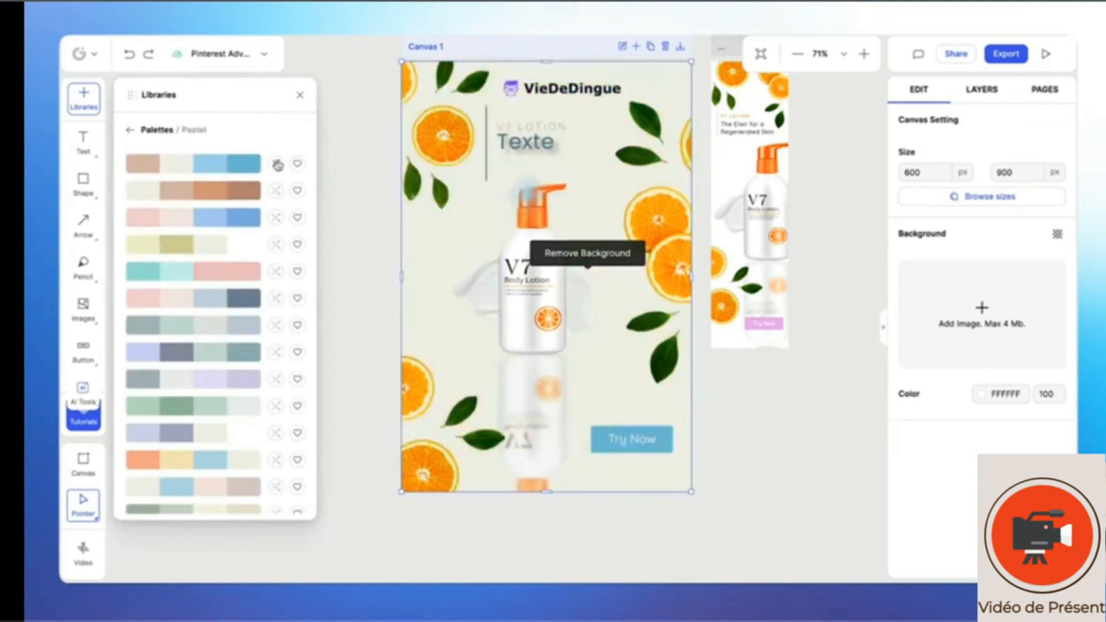
left_click(277, 164)
left_click(277, 165)
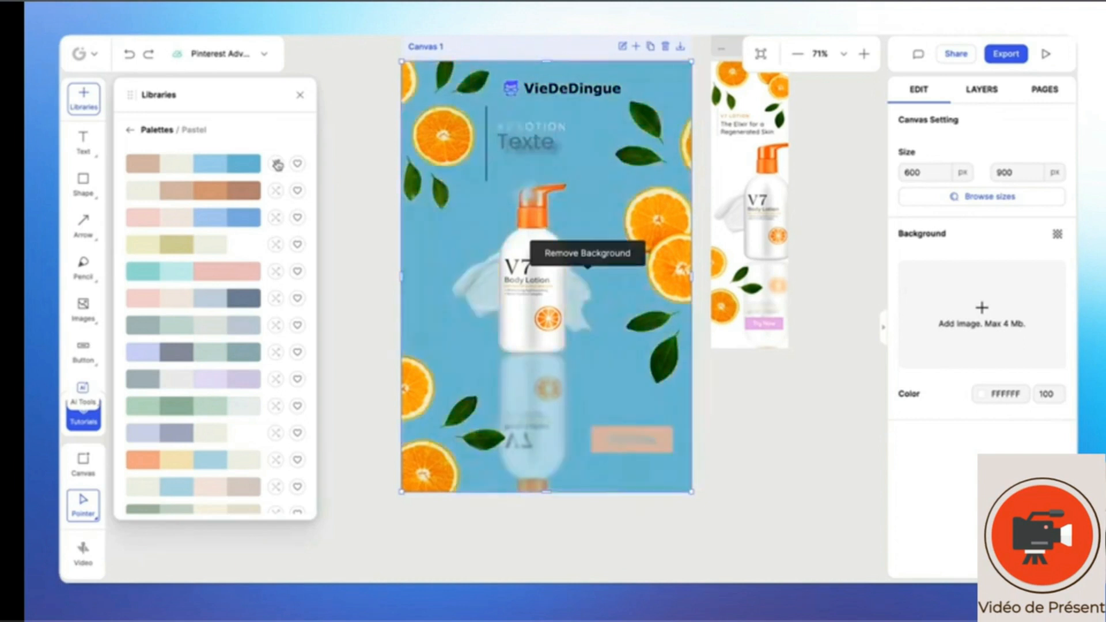
Try the green Pastel palette on Canvas 1, and replace it with the lavender, grey-blue and cream palette
scroll(260, 181, "down", 2)
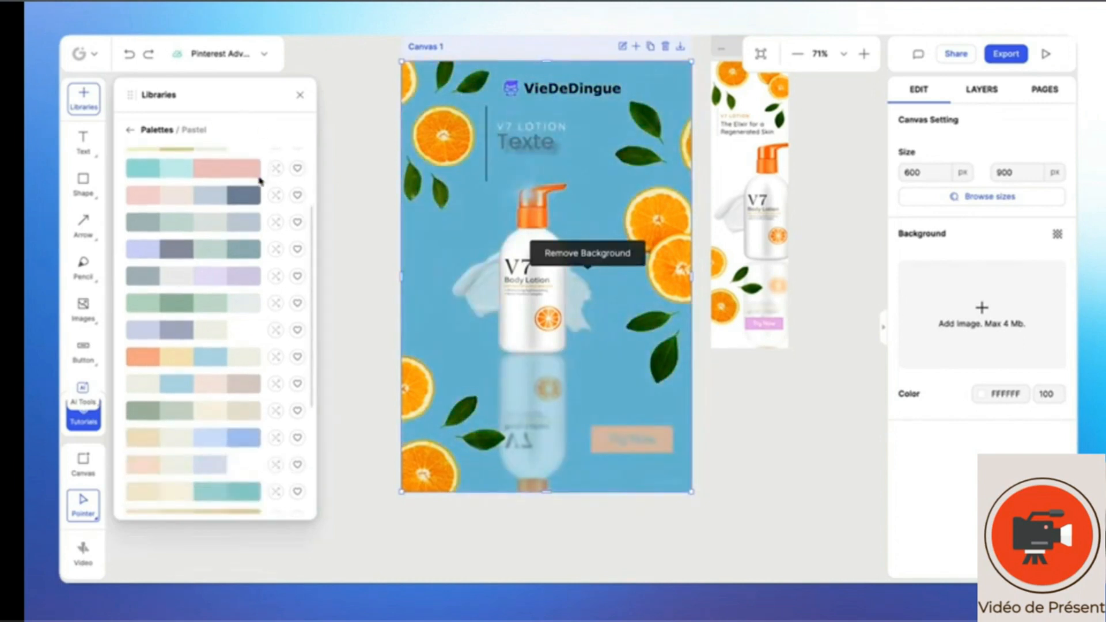
left_click(277, 304)
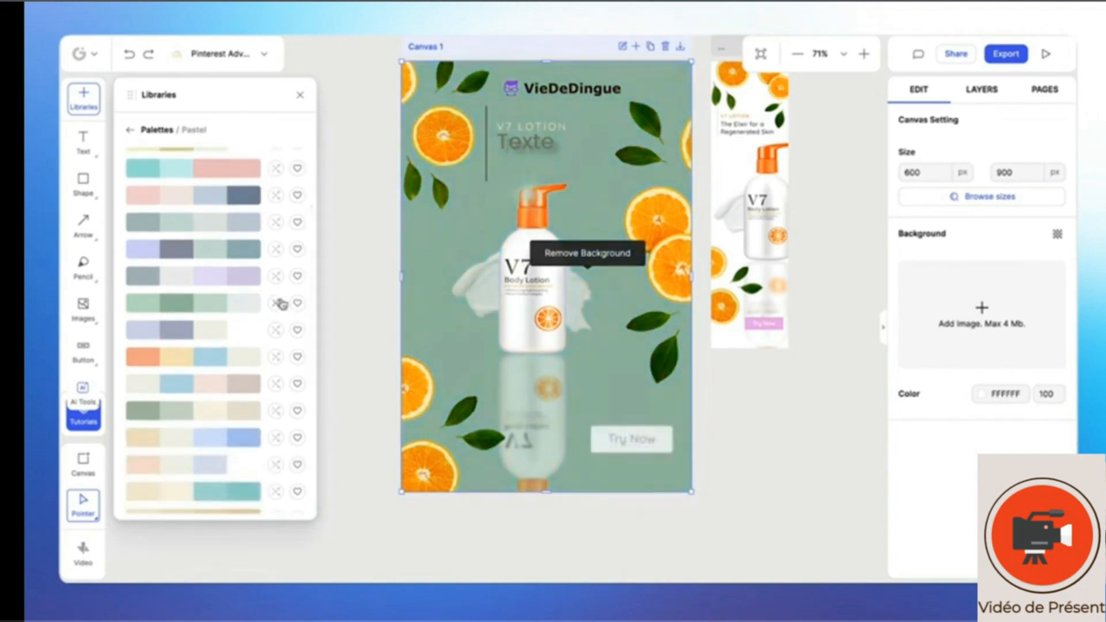
left_click(279, 303)
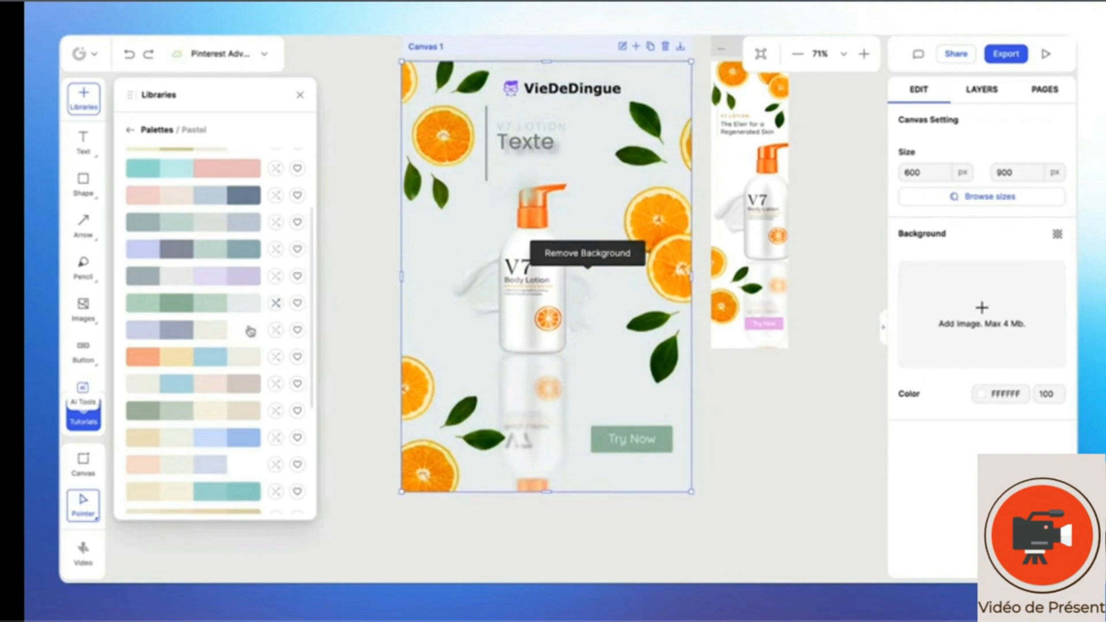
left_click(277, 330)
left_click(277, 329)
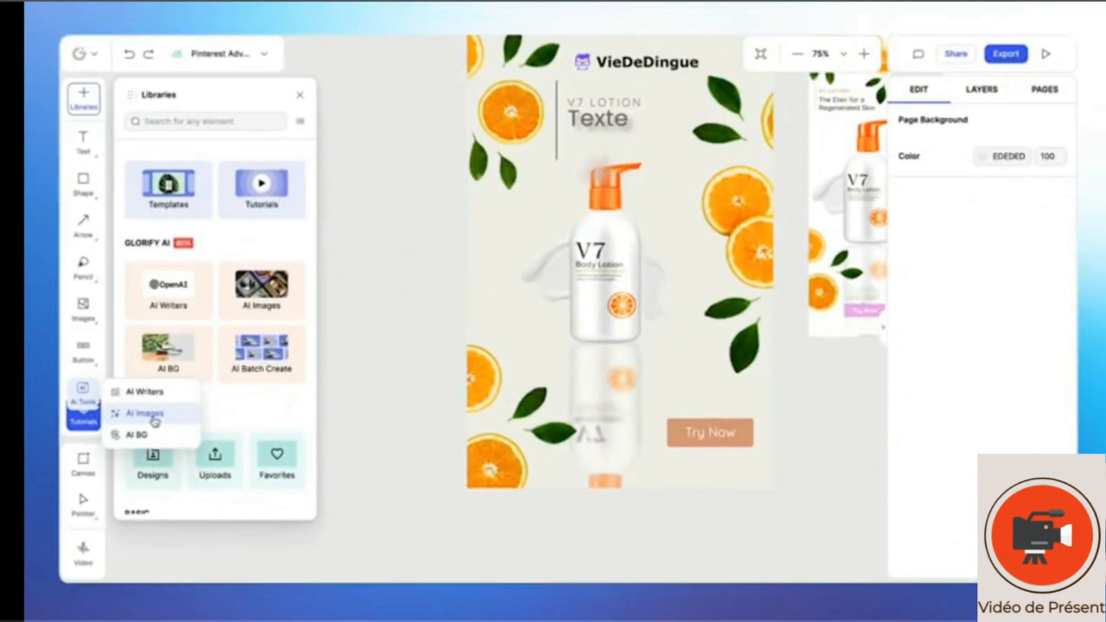
Generate an AI image from the prompt "un bureau moderne" and enlarge it on the advert
left_click(145, 414)
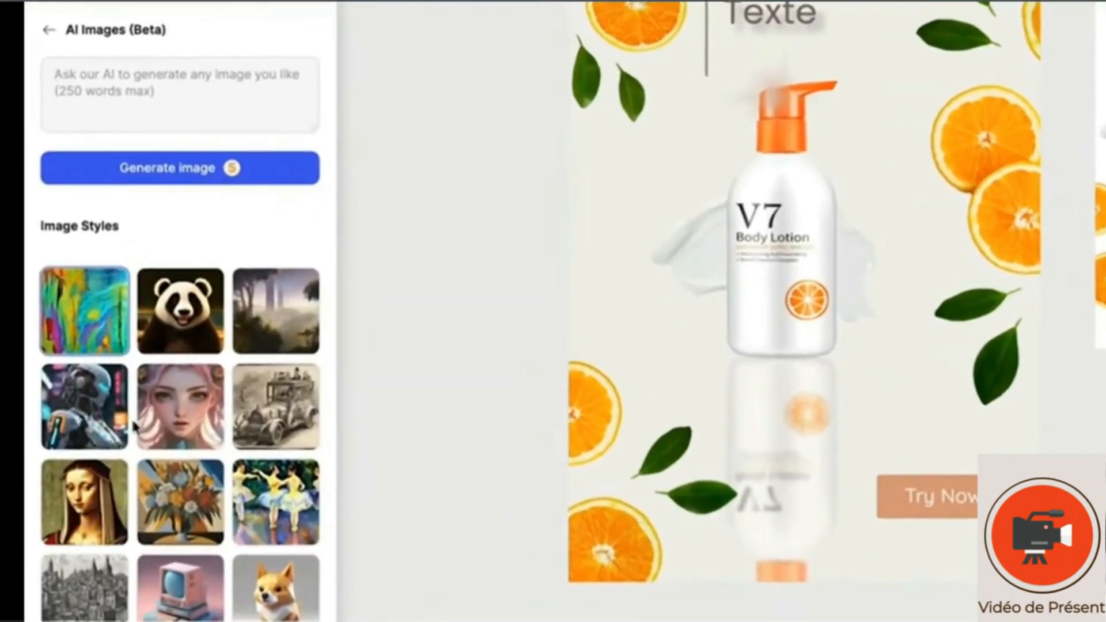
left_click(195, 97)
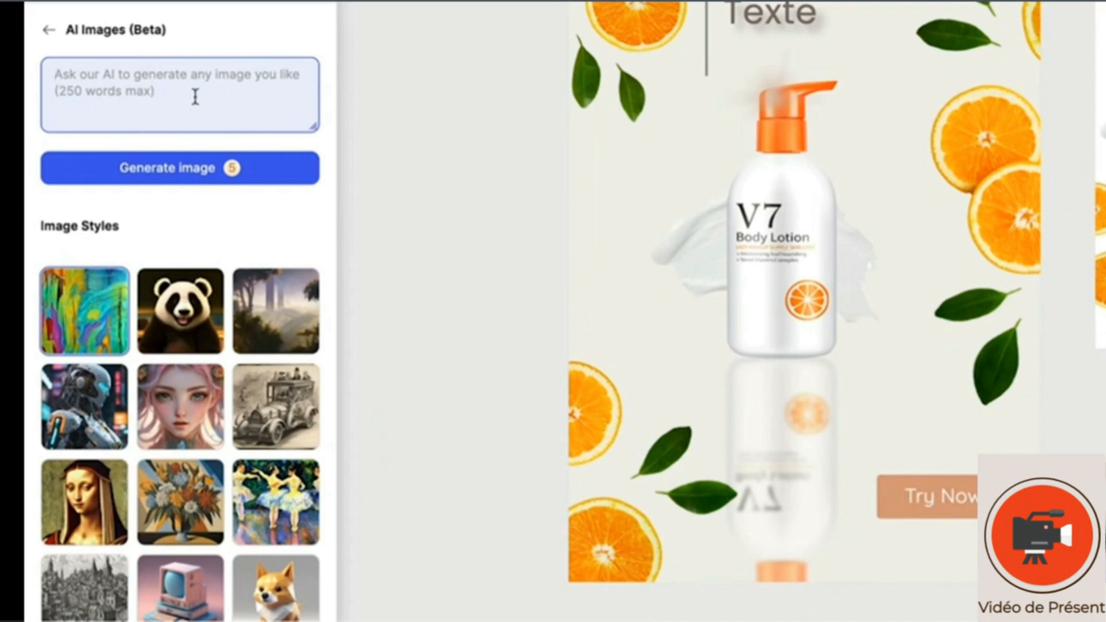
type("un bureau moderne")
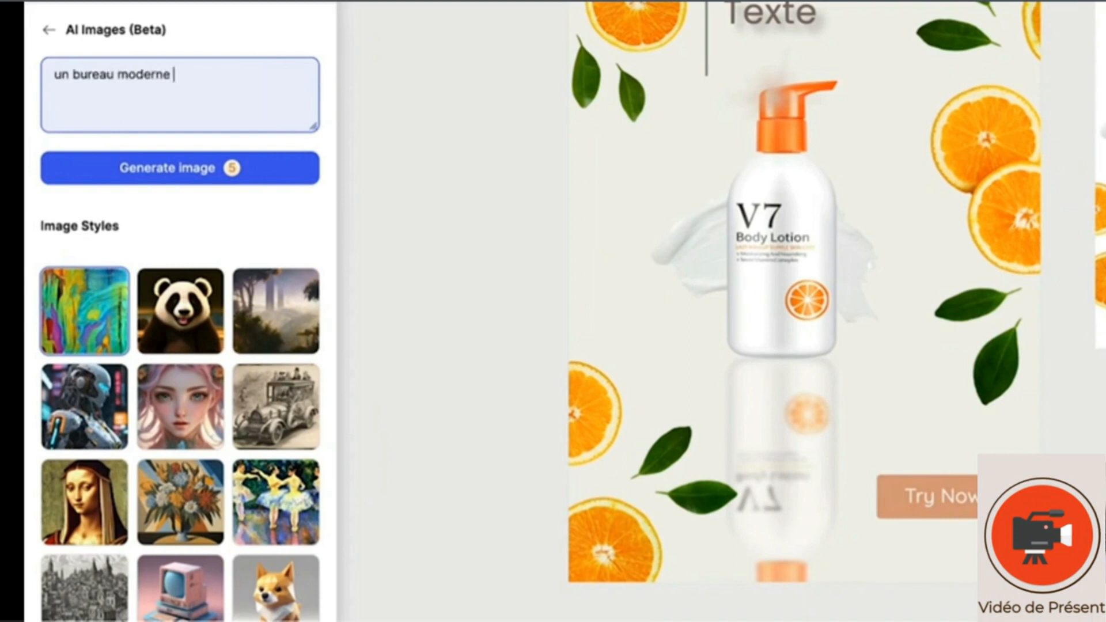
left_click(161, 169)
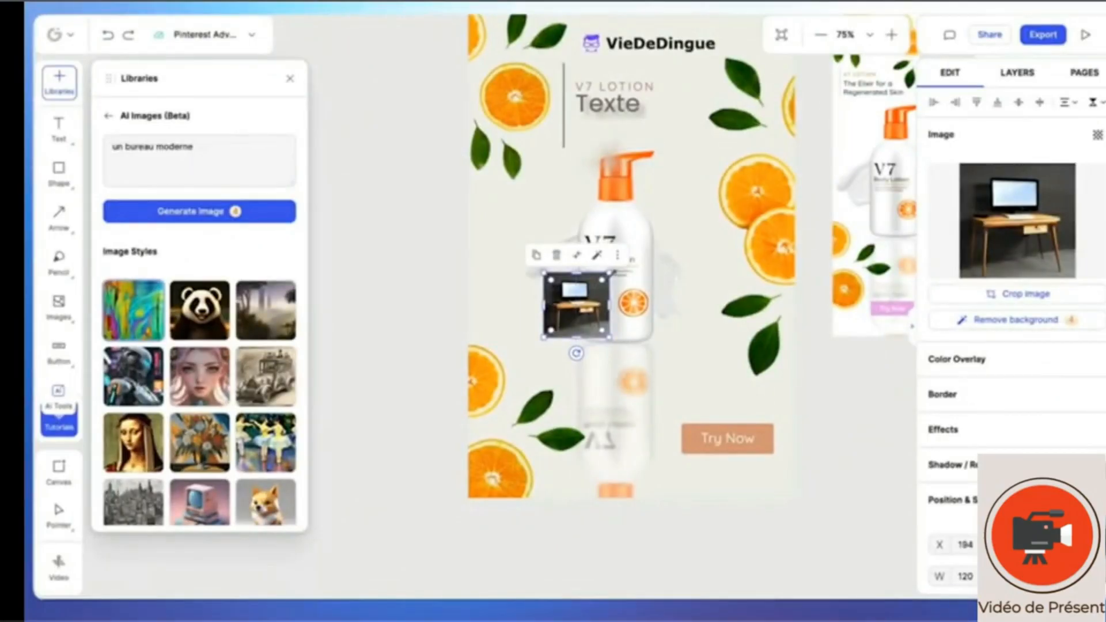
left_click_drag(605, 277, 781, 104)
left_click_drag(544, 115, 567, 120)
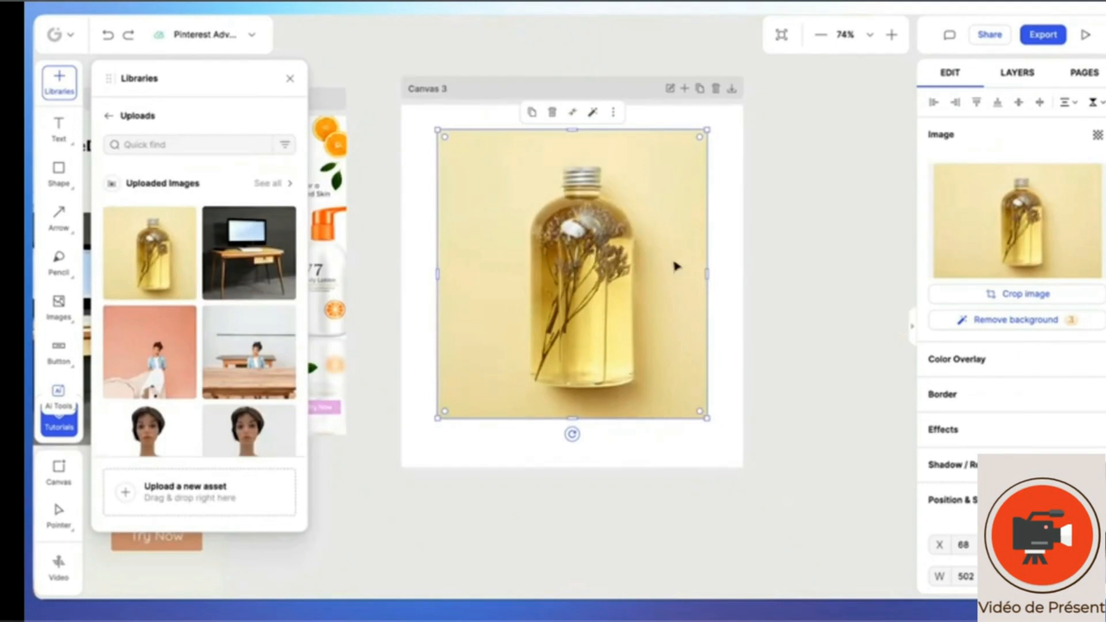
Remove the yellow background from the bottle image on Canvas 3 and accept the cut-out
mouse_move(675, 266)
left_mouse_down()
mouse_move(635, 213)
mouse_move(668, 263)
left_mouse_up()
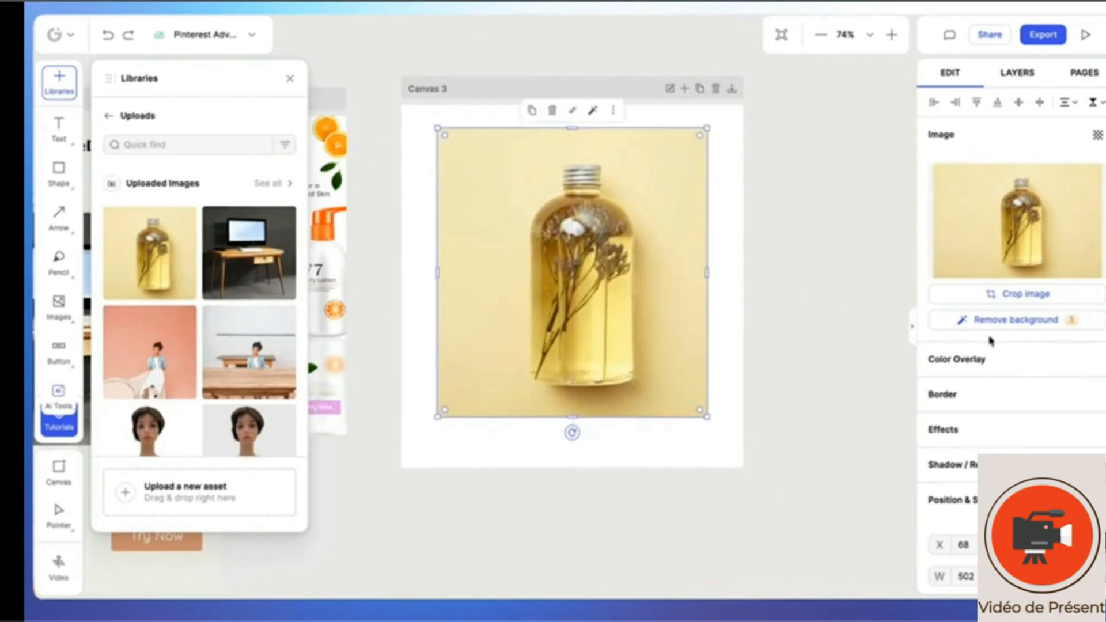
left_click(1019, 323)
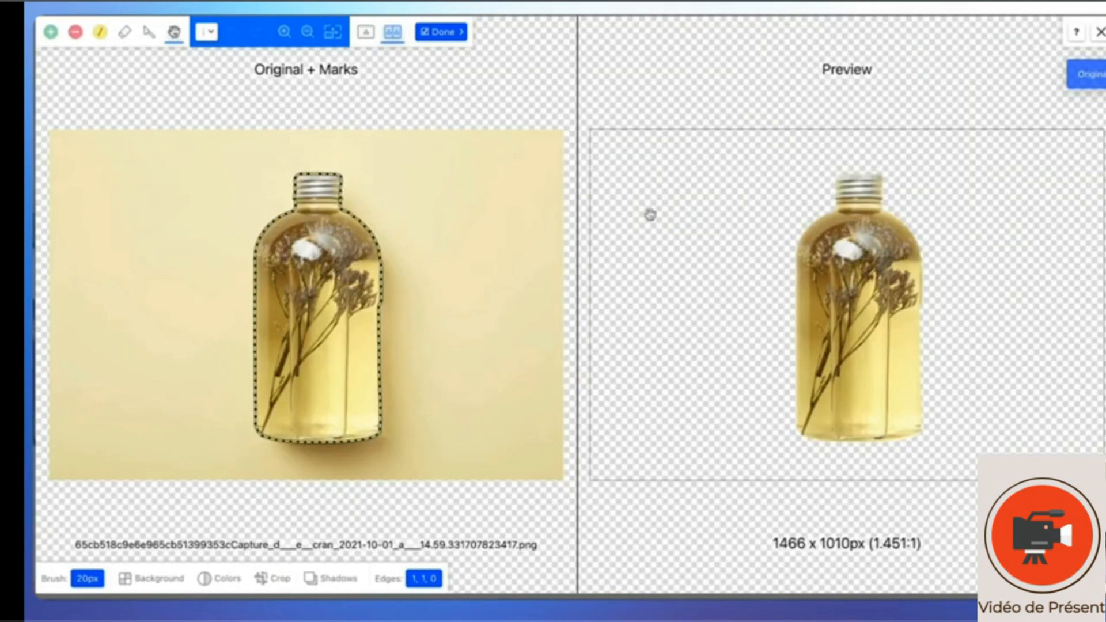
left_click(452, 32)
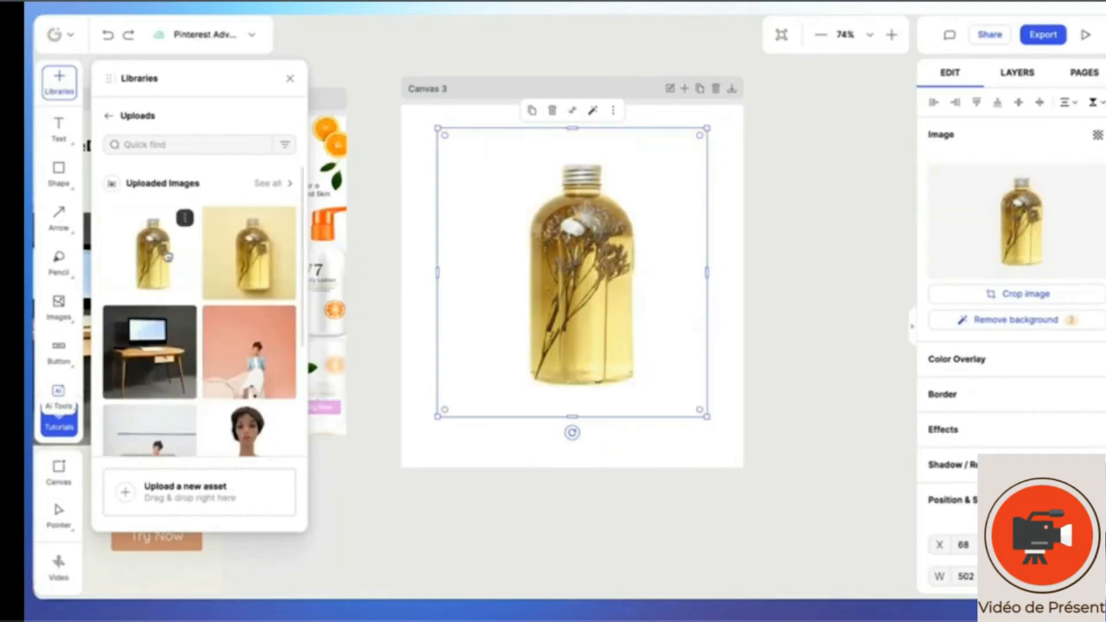
Generate one AI background variation for the cut-out bottle, using the first image style with a plain backdrop and stone base
mouse_move(72, 398)
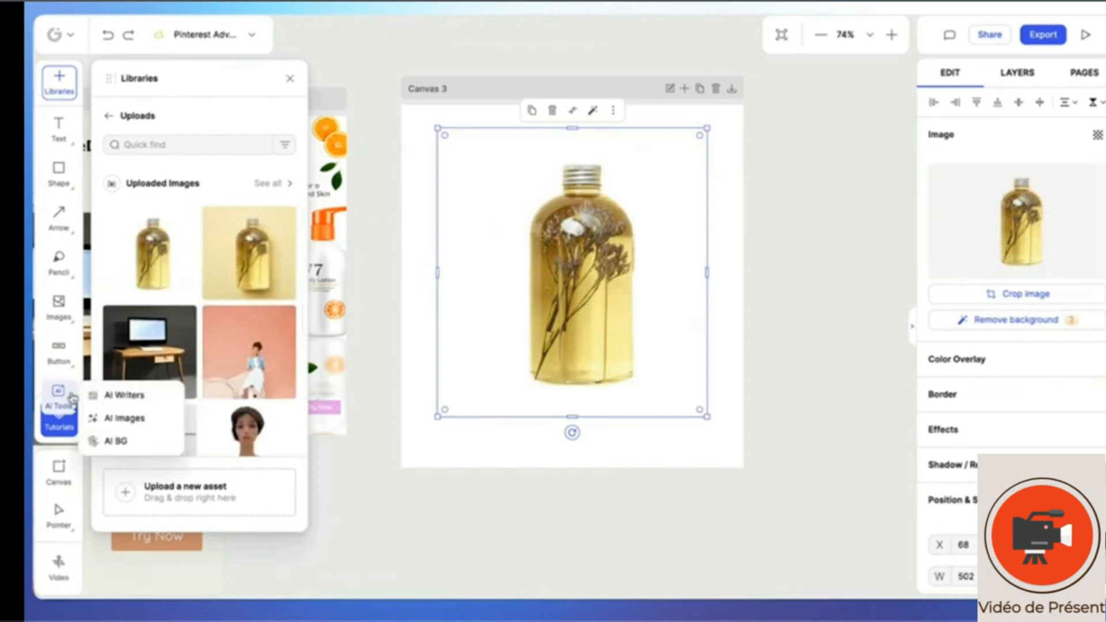
left_click(69, 404)
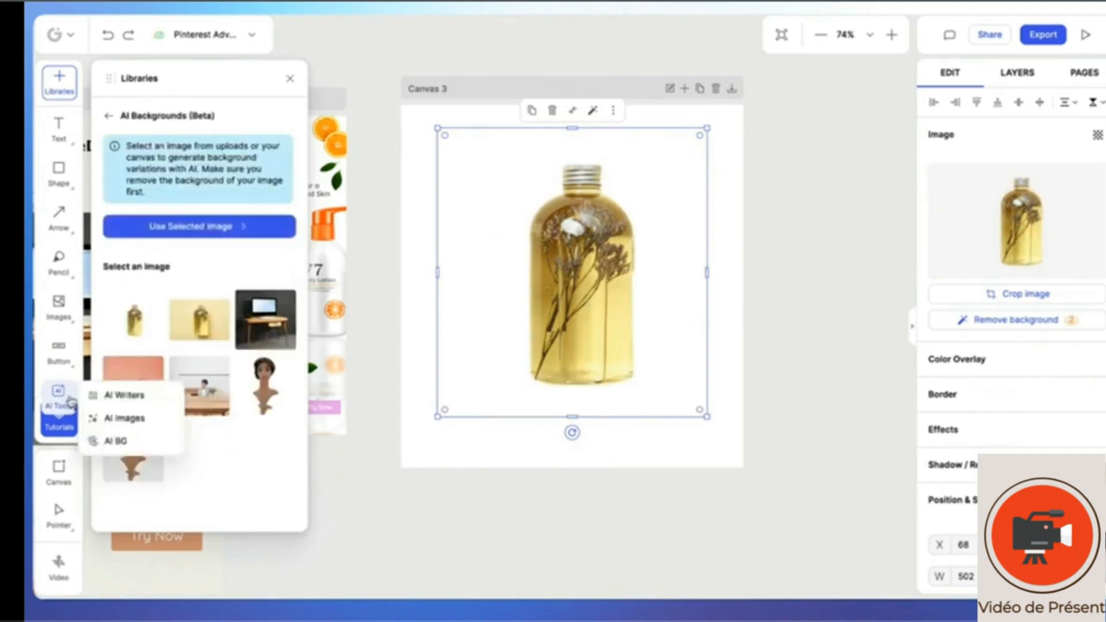
left_click(143, 328)
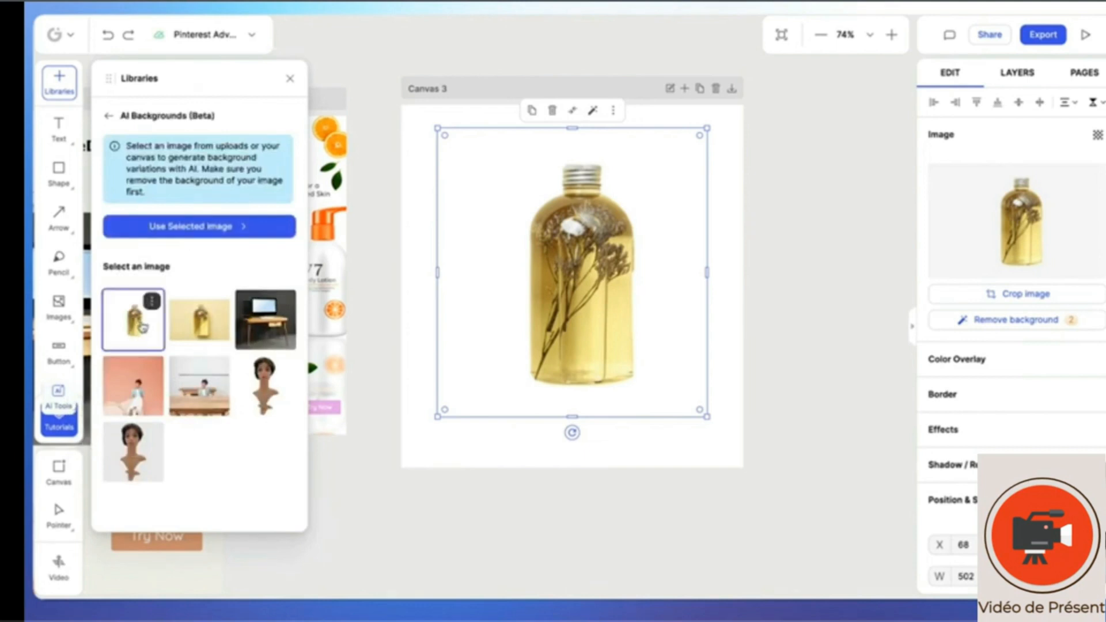
left_click(218, 230)
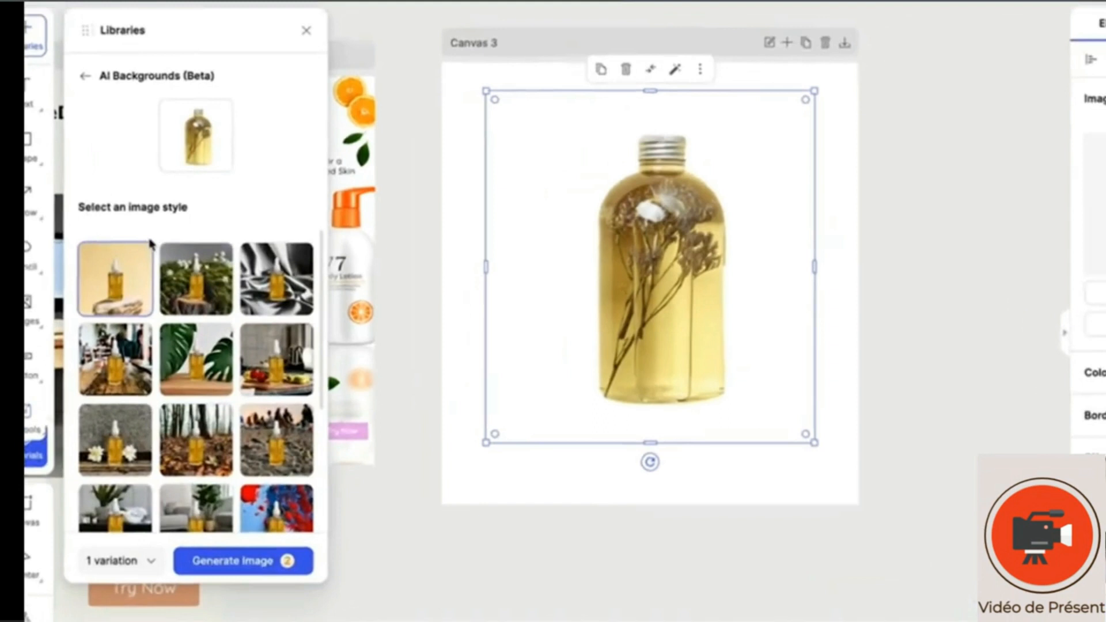
scroll(211, 410, "down", 5)
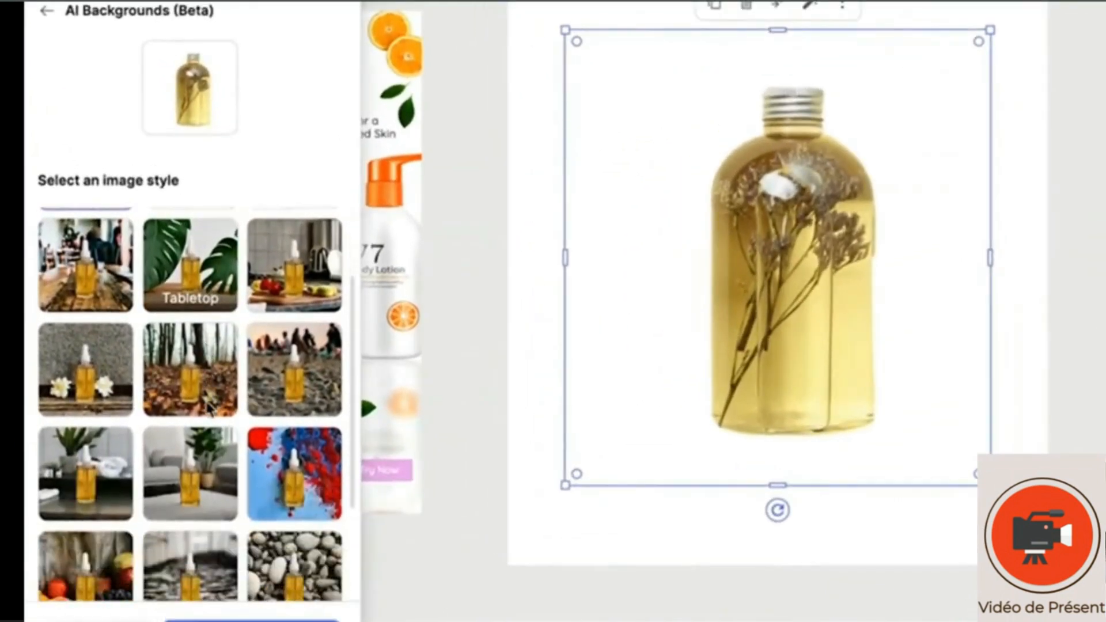
scroll(210, 410, "up", 5)
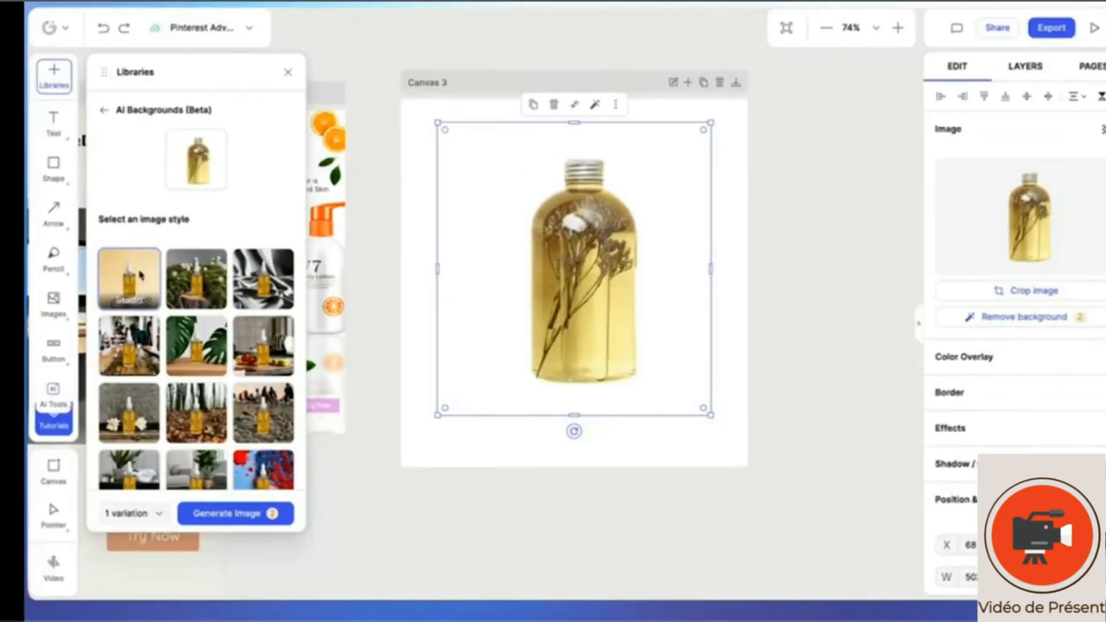
left_click(244, 514)
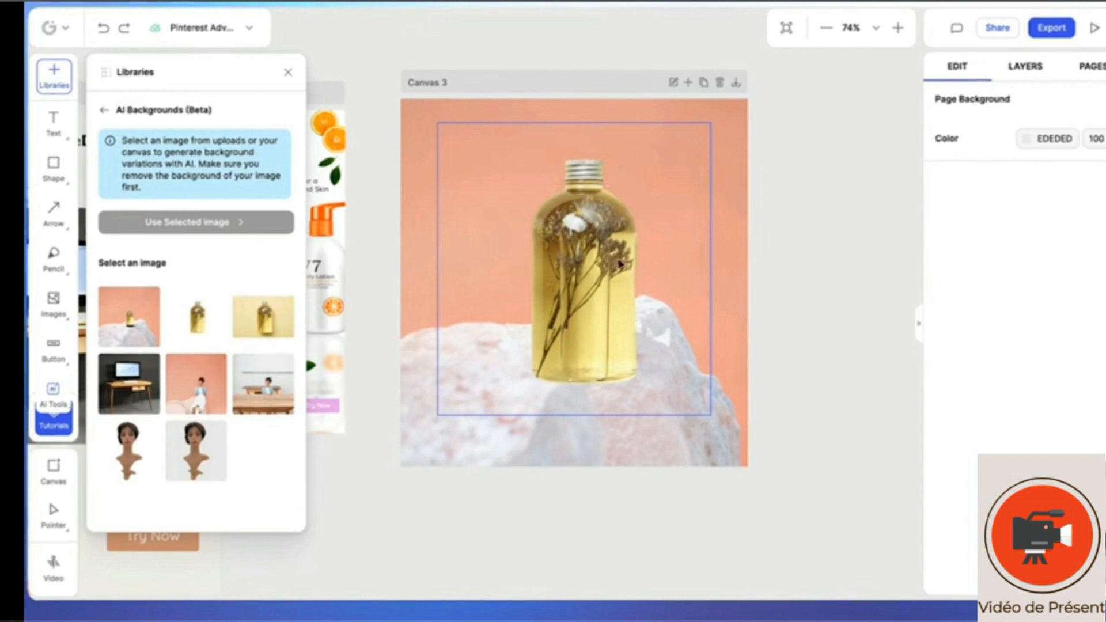
Return to the element libraries and open the Aqua template for the Product Gallery design
left_click(58, 124)
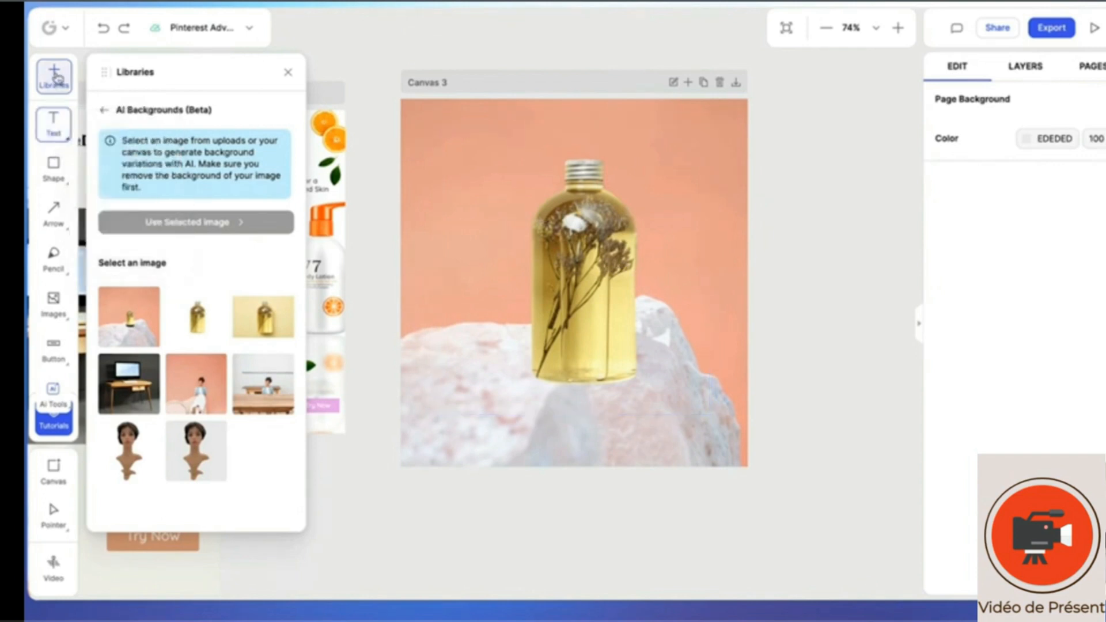
left_click(55, 75)
left_click(55, 76)
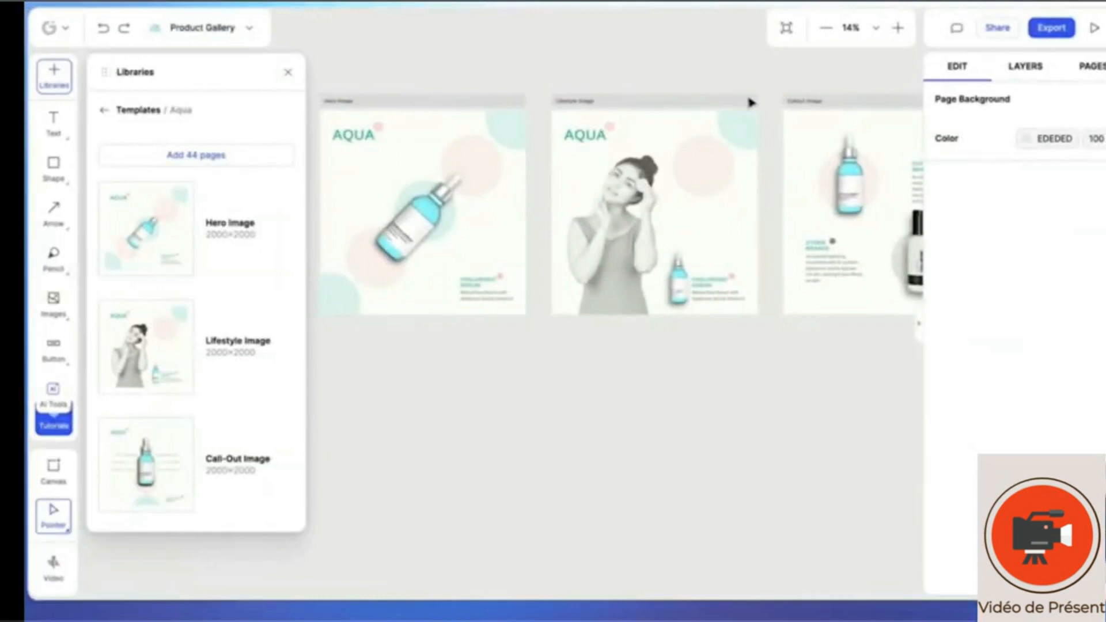
Replace the images on the Hero, Lifestyle and Callout Image canvases together with the uploaded cut-out of the oil bottle
left_click(487, 101)
left_click(638, 102, "shift")
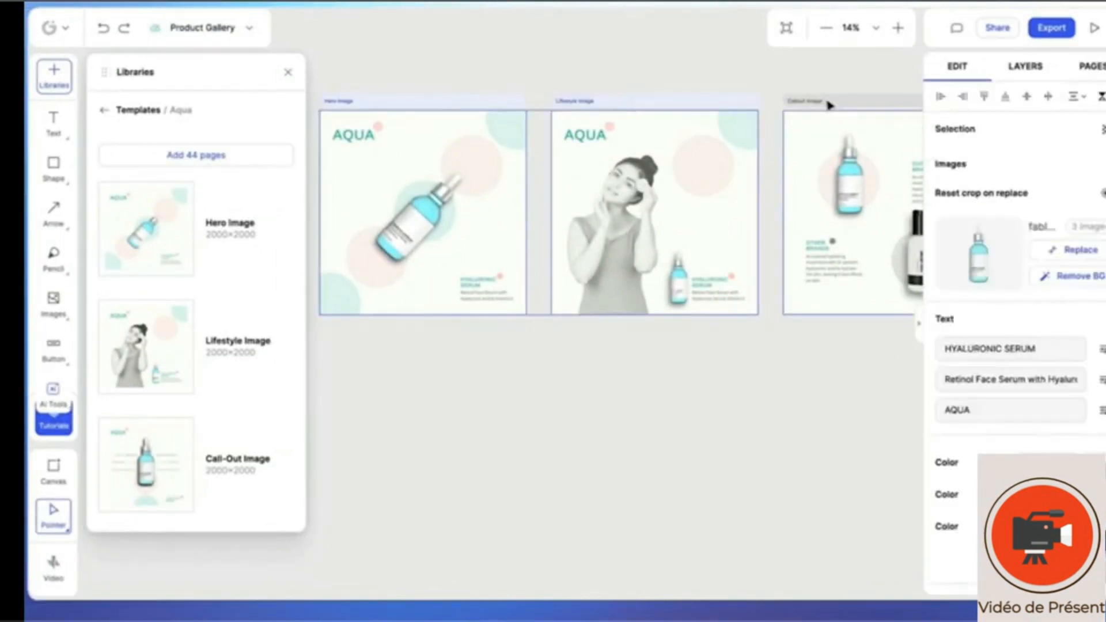
left_click(861, 104, "shift")
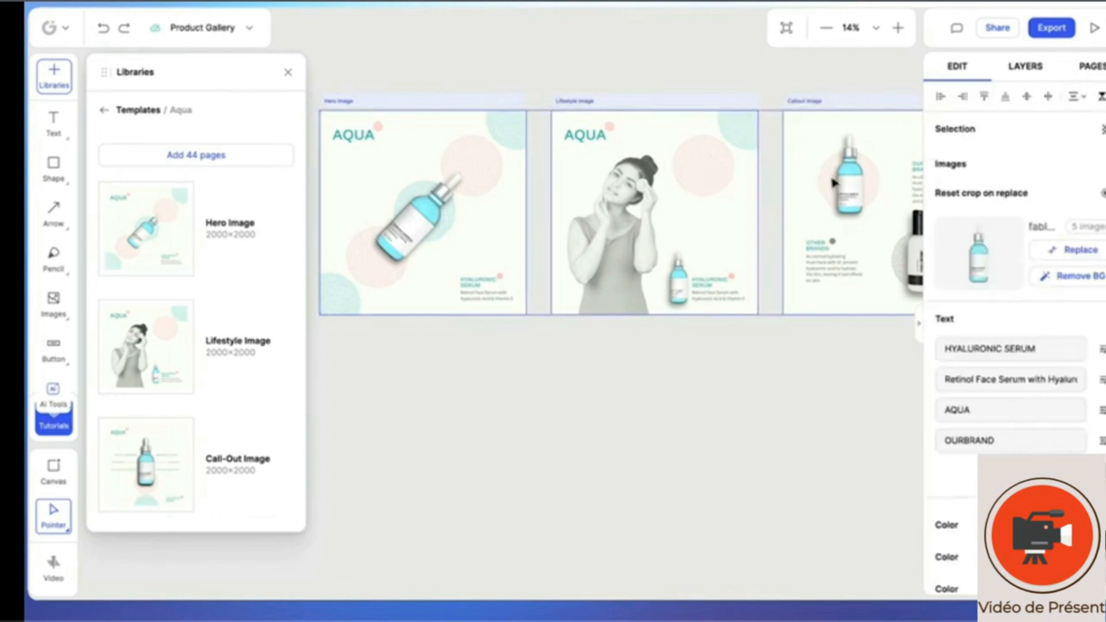
scroll(716, 356, "right", 5)
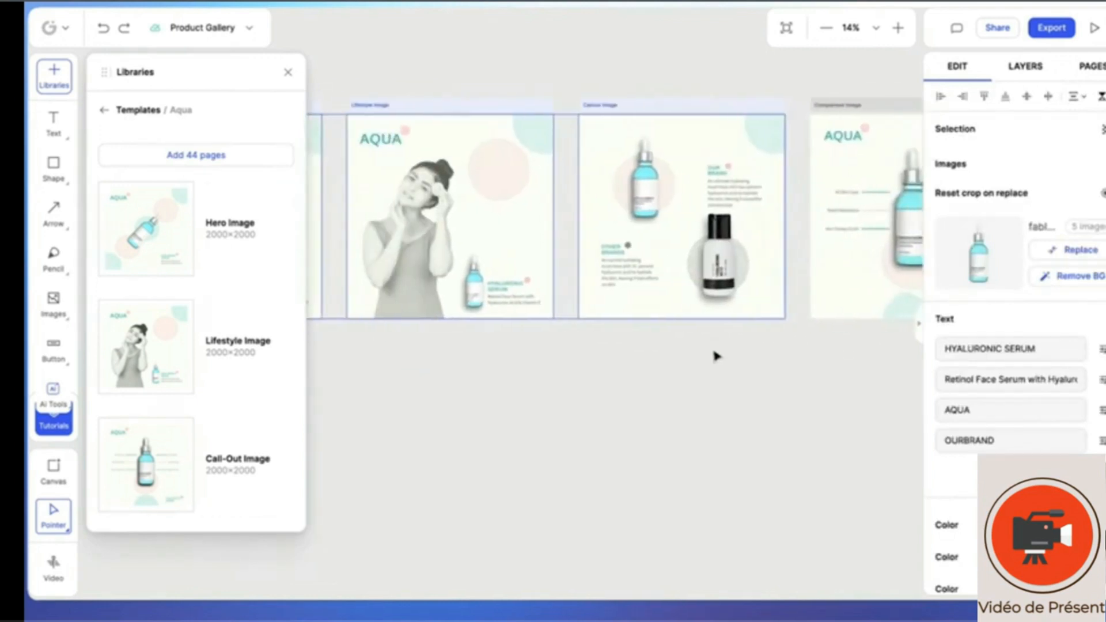
scroll(716, 356, "left", 5)
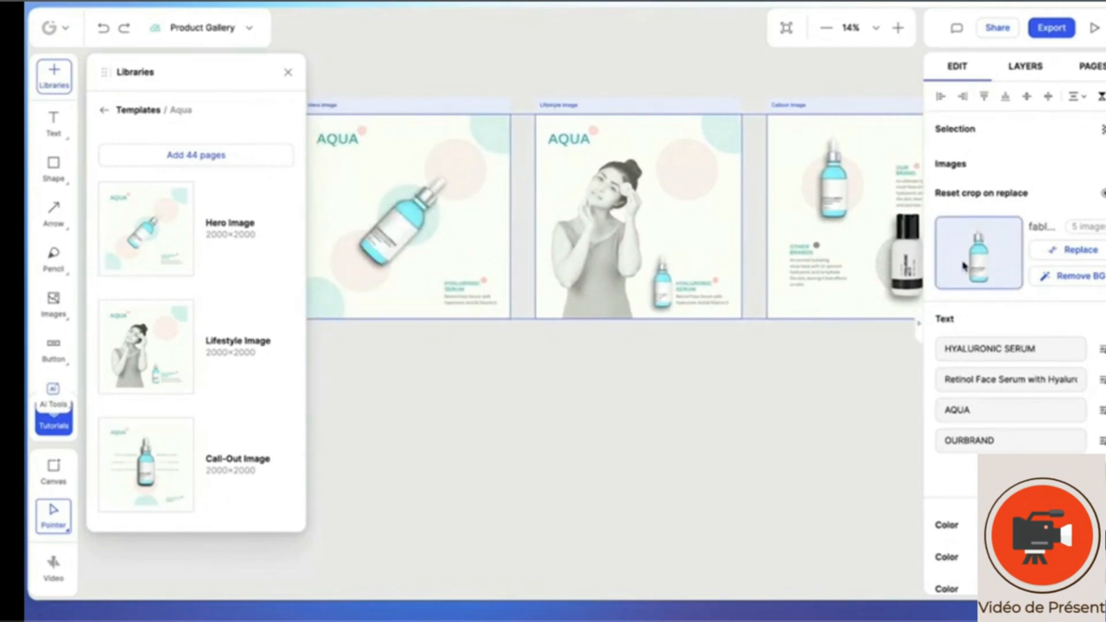
left_click(1079, 250)
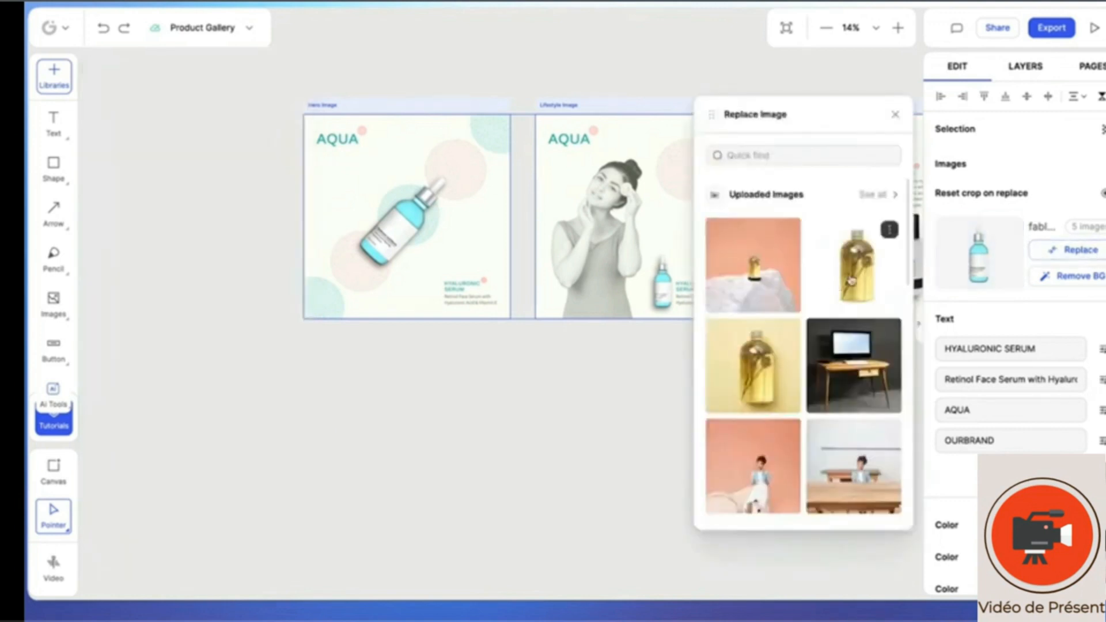
left_click(863, 273)
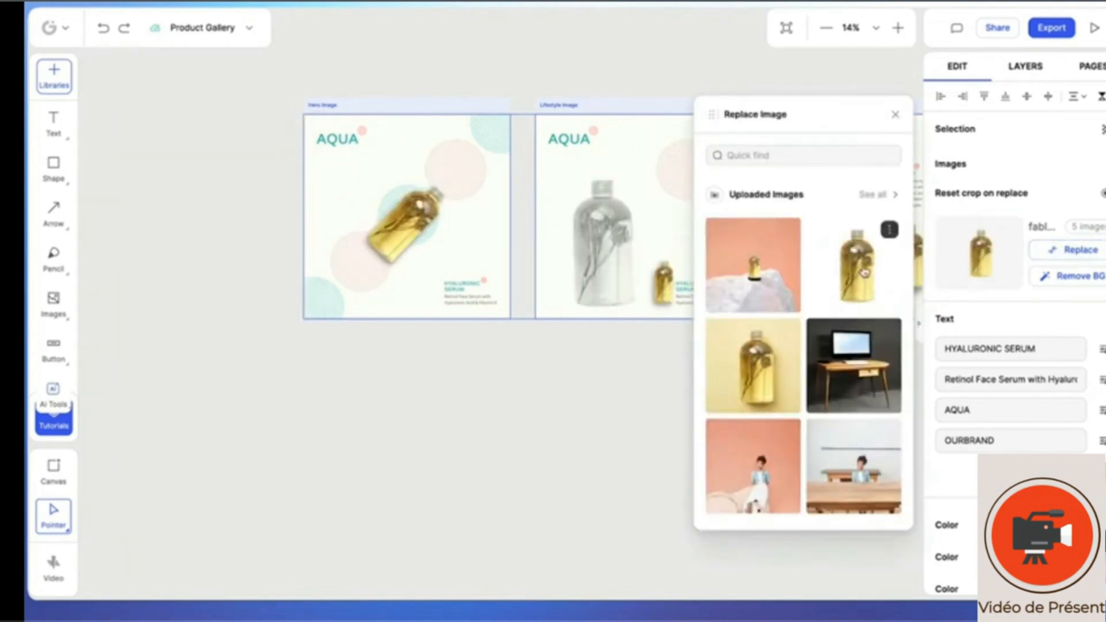
left_click(896, 114)
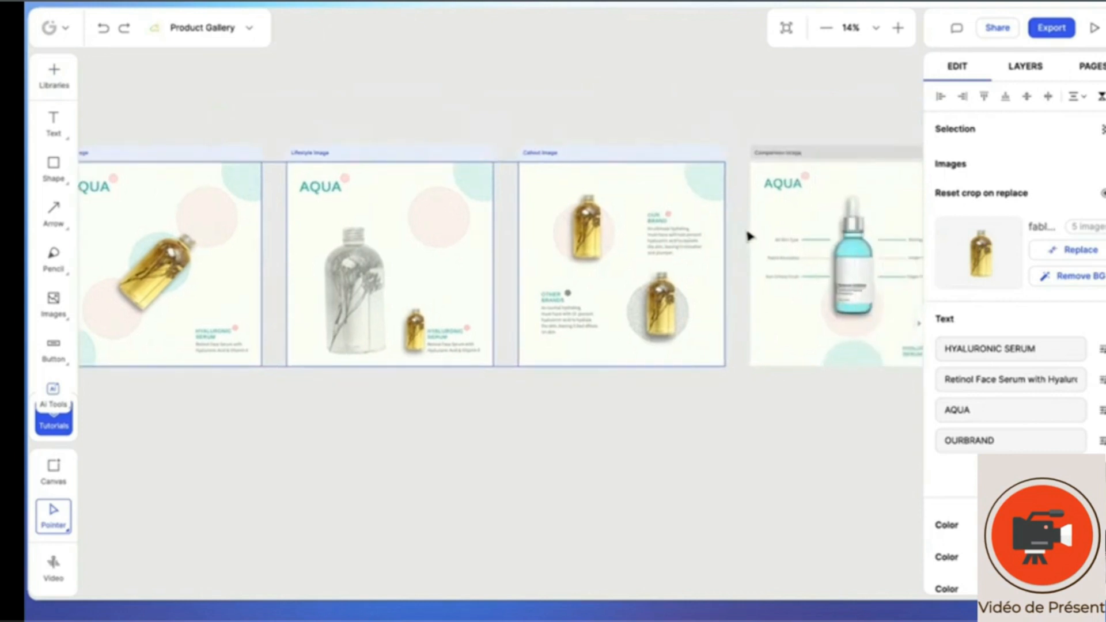
left_click(195, 132)
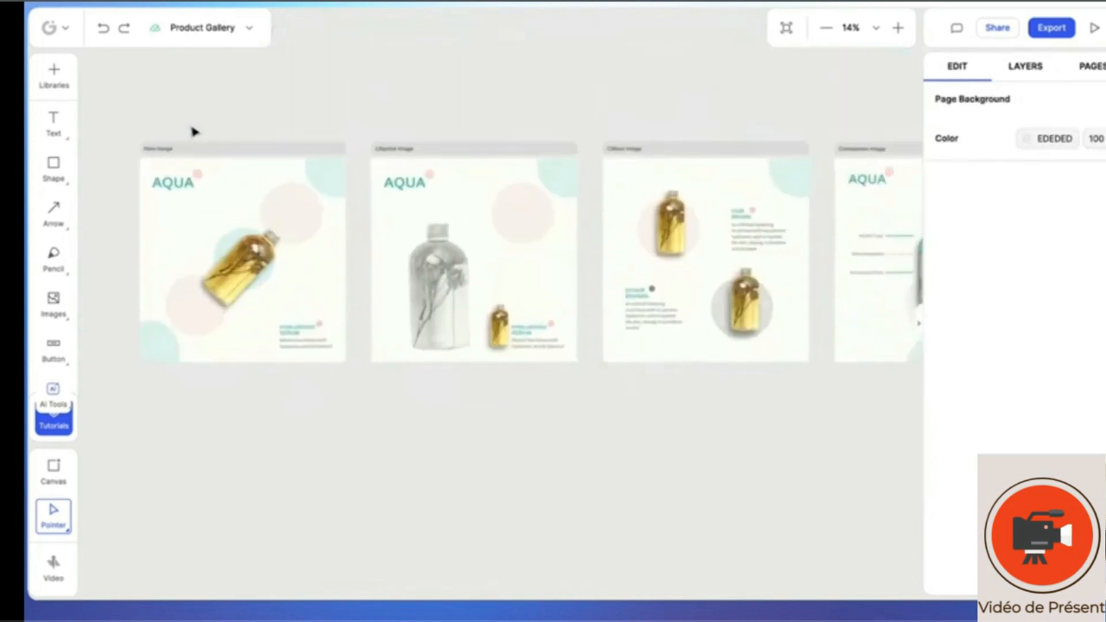
Add the 1410×2250 Ebook pages from the Aqua template to the Product Gallery design
left_click(66, 81)
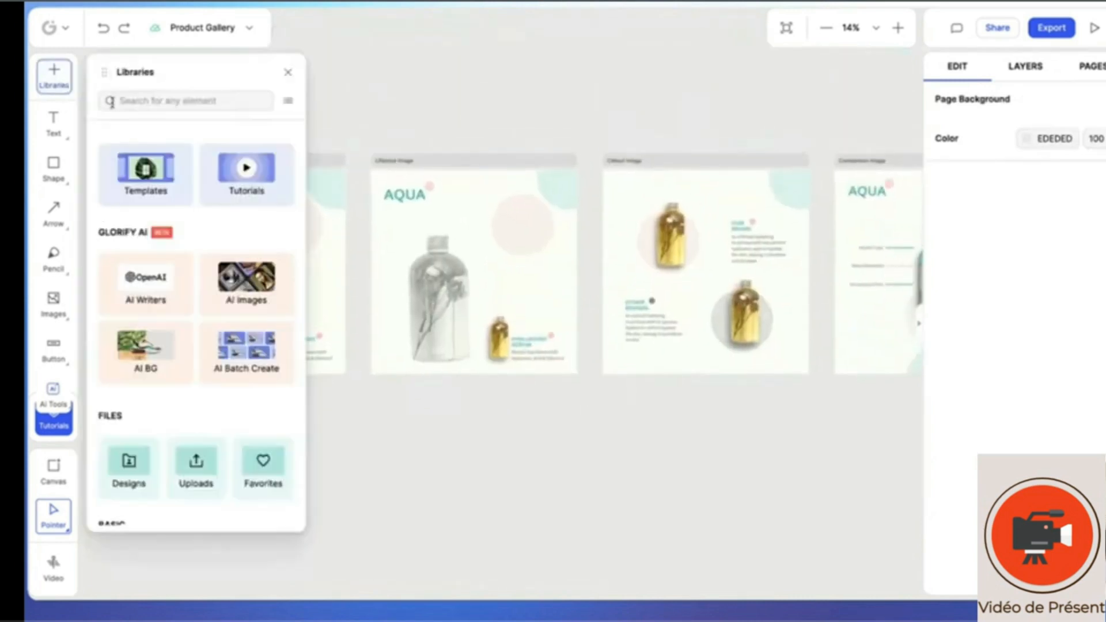
left_click(146, 175)
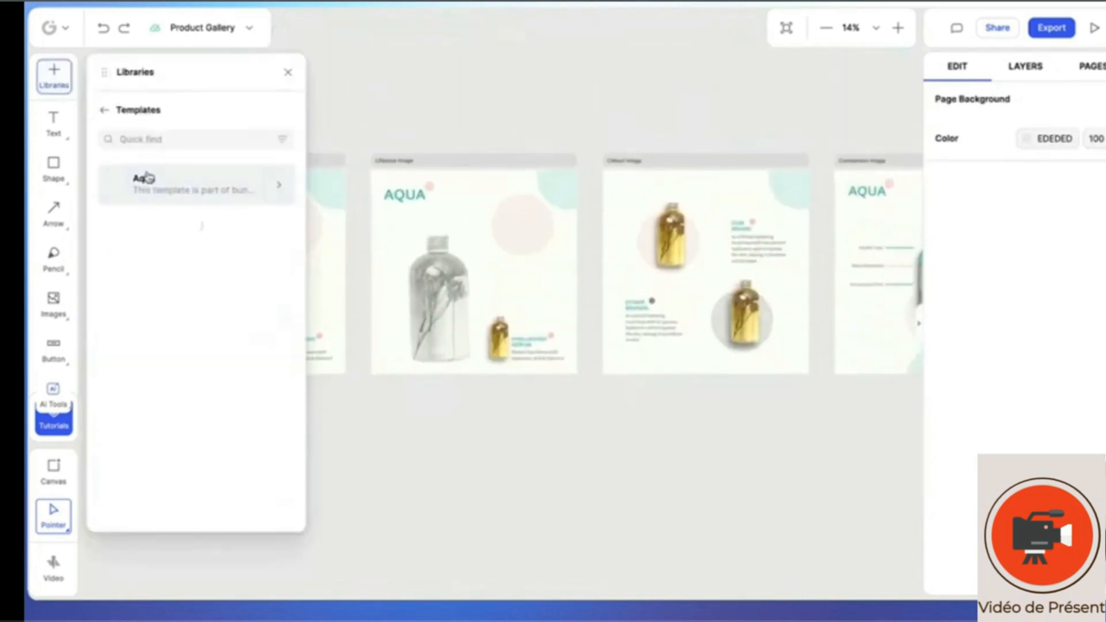
left_click(179, 185)
scroll(224, 321, "down", 15)
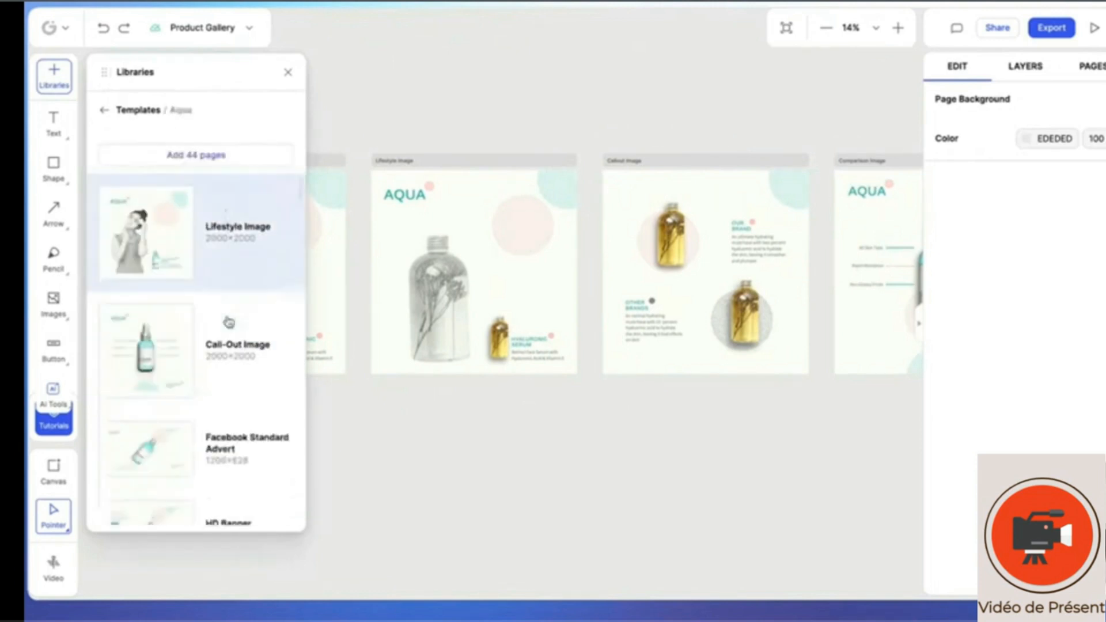
scroll(227, 323, "down", 8)
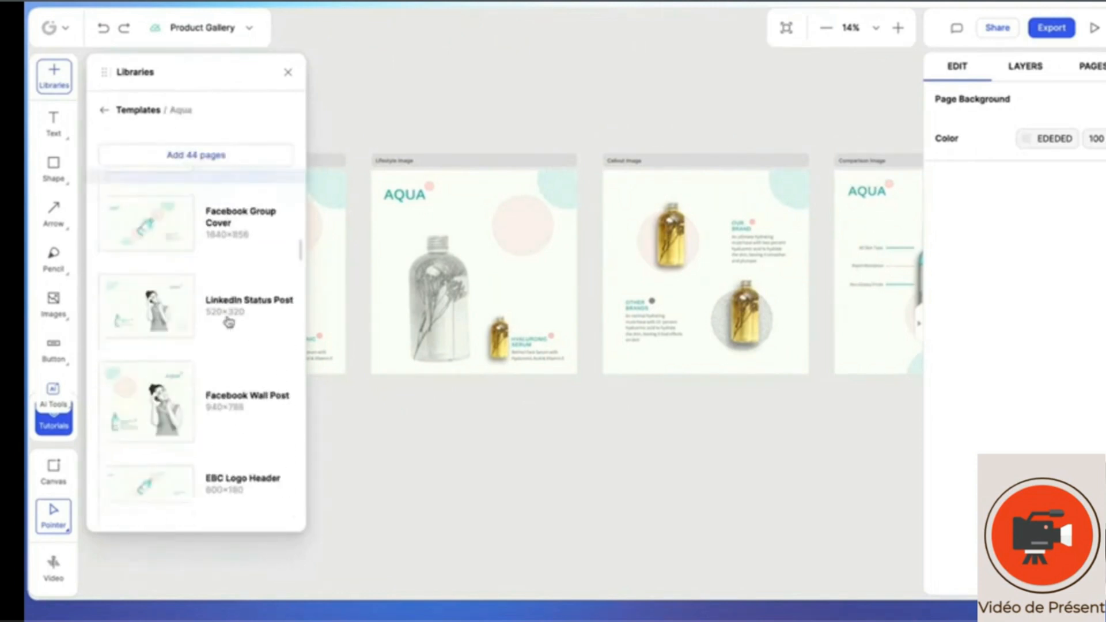
left_click(155, 288)
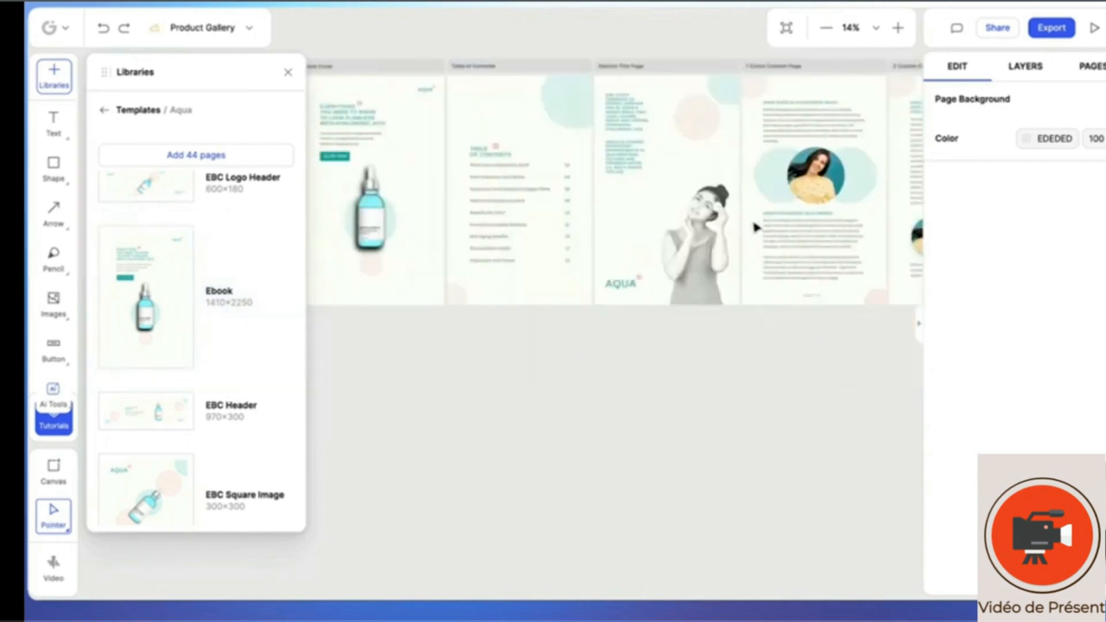
Look over the added Ebook pages, from the cover and table of contents through the content pages to the back cover
scroll(755, 227, "right", 3)
scroll(756, 227, "left", 3)
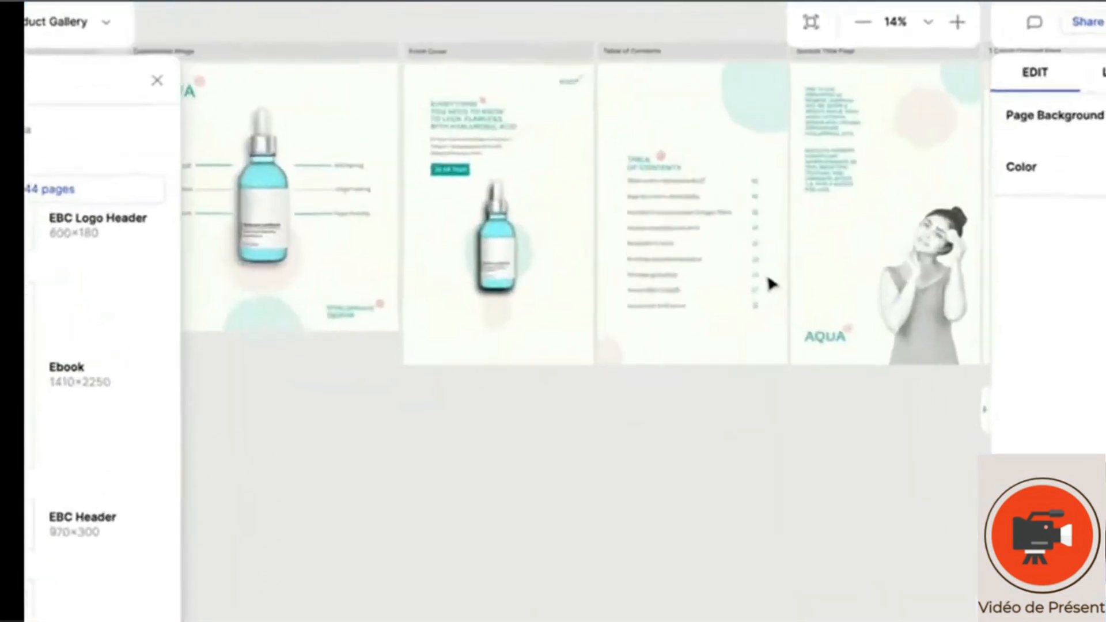
scroll(831, 340, "right", 5)
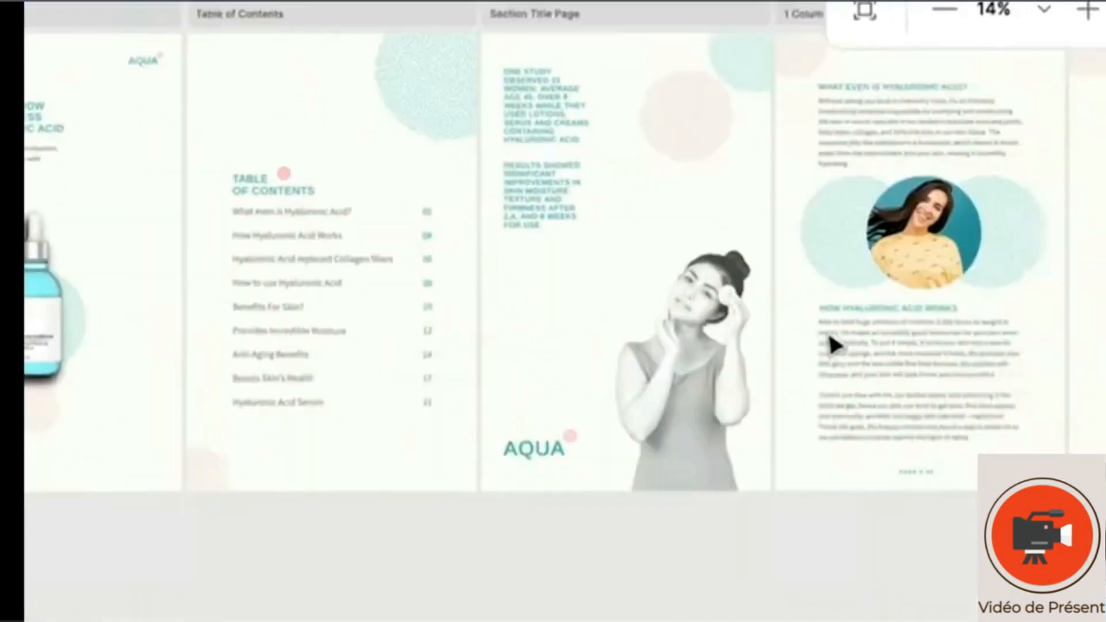
scroll(832, 342, "right", 10)
scroll(834, 346, "up", 3)
left_click(552, 378)
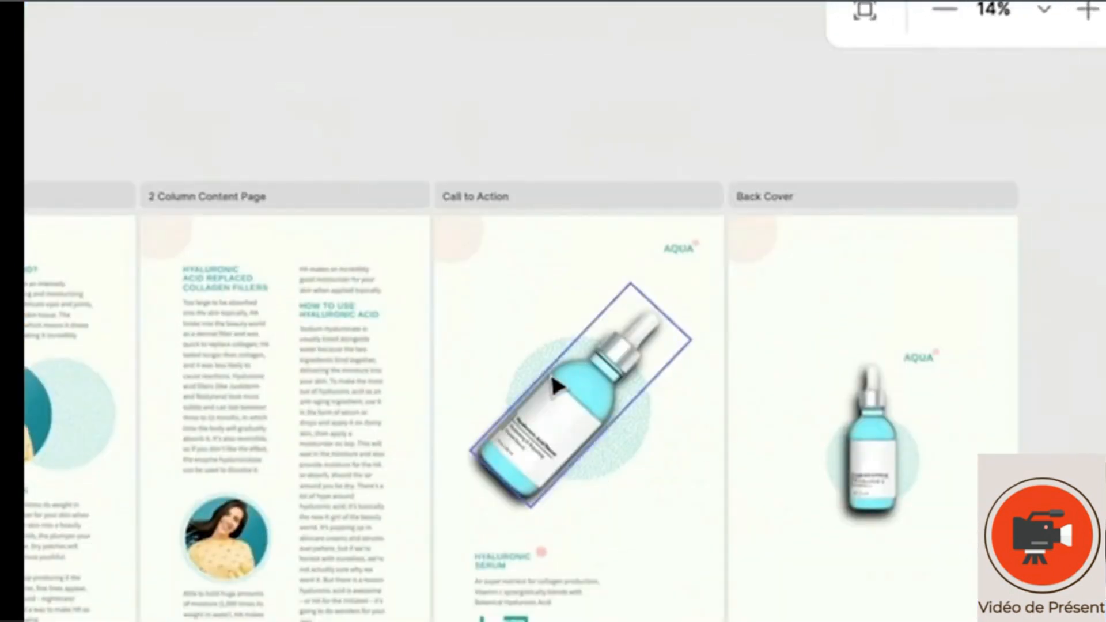
scroll(247, 377, "left", 10)
scroll(248, 383, "down", 3)
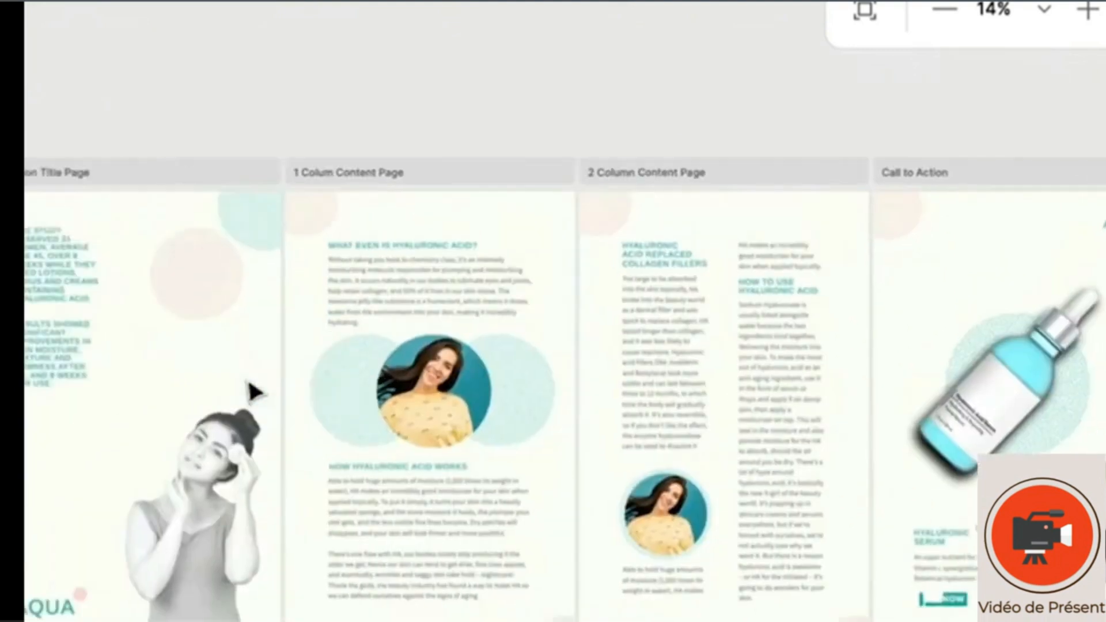
Replace the first paragraph on the Ebook's Section Title Page with the sample text "zkdnzknd"
scroll(378, 208, "up", 3)
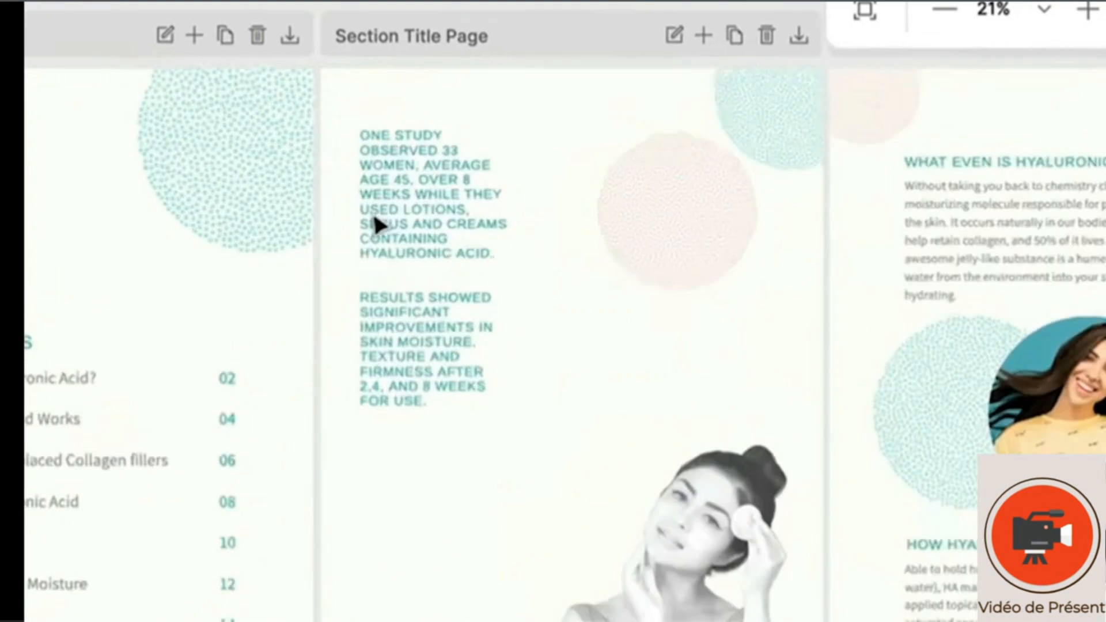
scroll(374, 218, "up", 2)
left_click(424, 181)
double_click(423, 178)
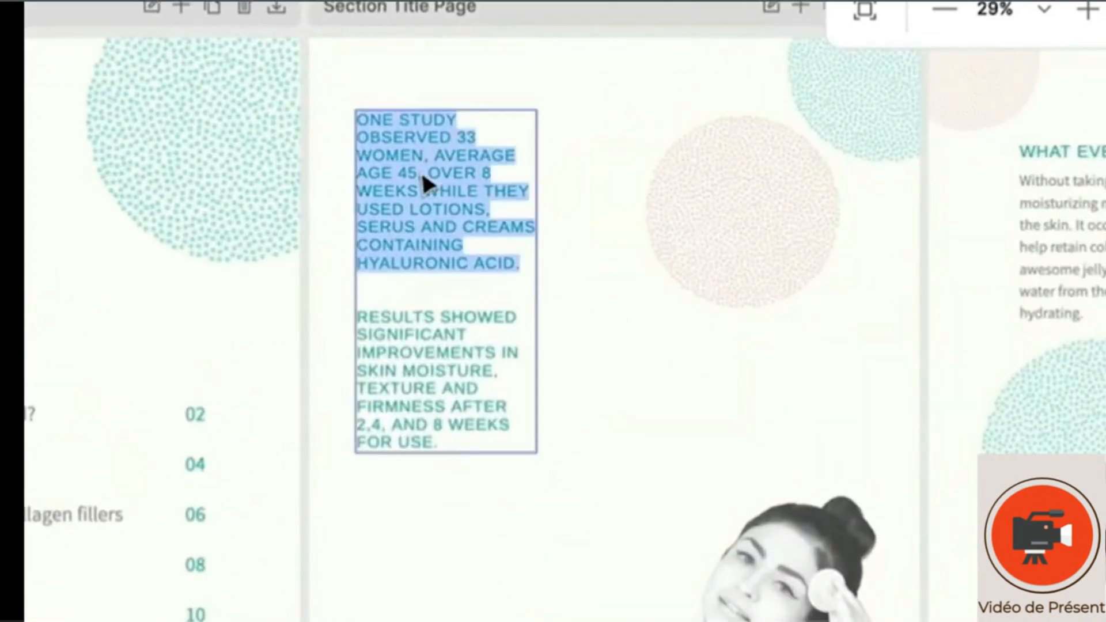
type("zkdnzknd")
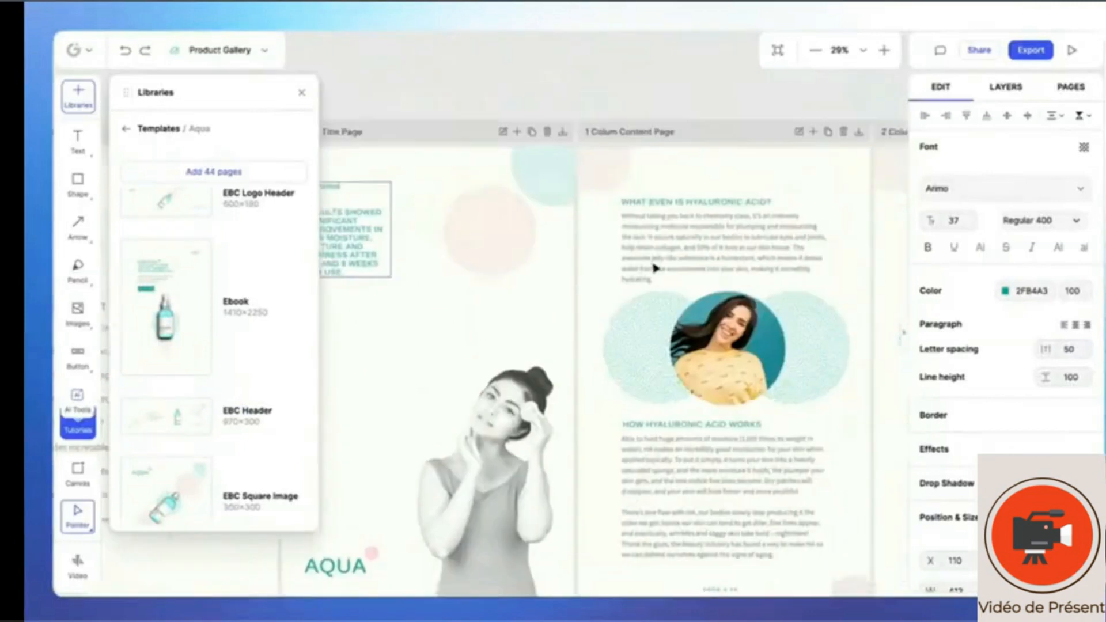
scroll(862, 261, "right", 5)
scroll(655, 268, "right", 5)
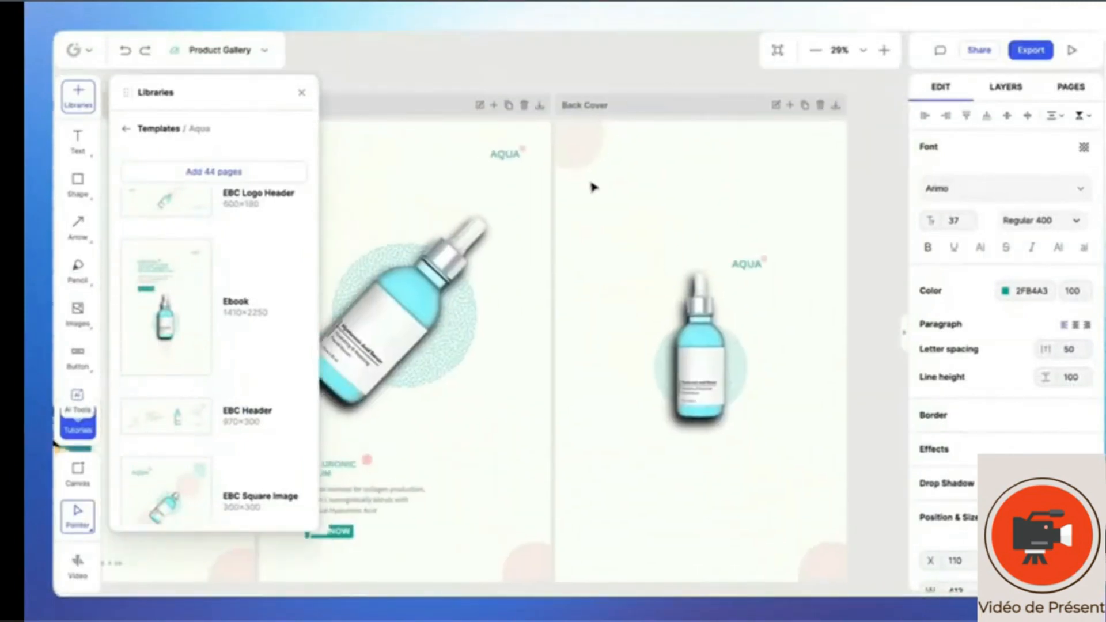
scroll(594, 187, "left", 10)
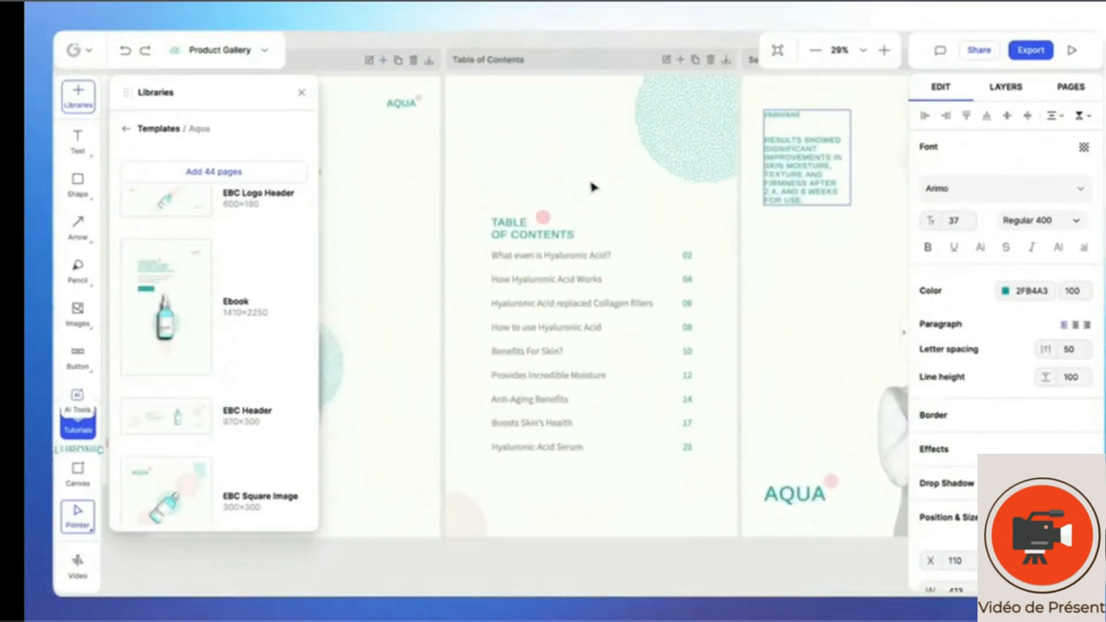